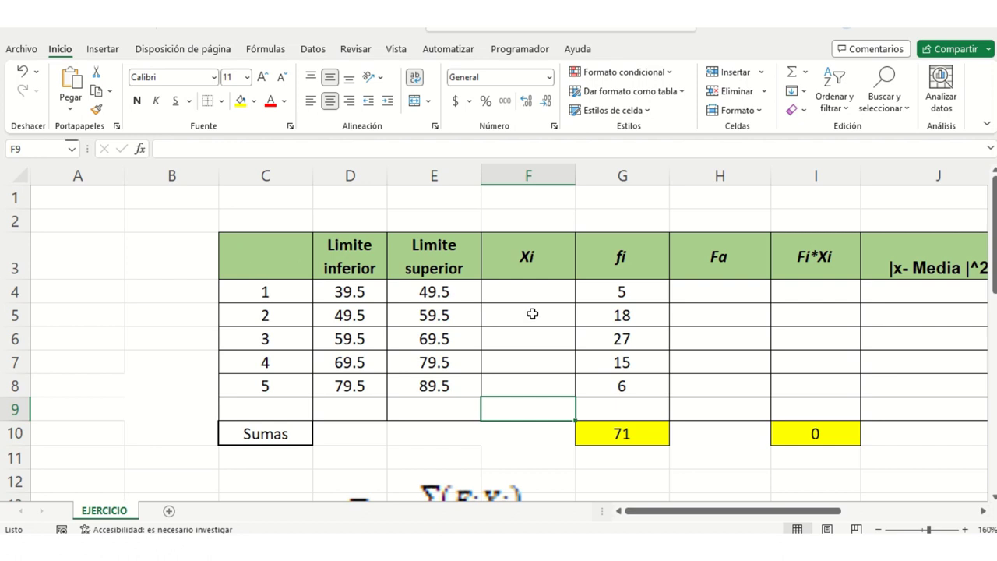
# Enter =(D4+E4)/2 in F4 and fill it to F8, giving midpoints 44.5 through 84.5.
pyautogui.doubleClick(550, 296)
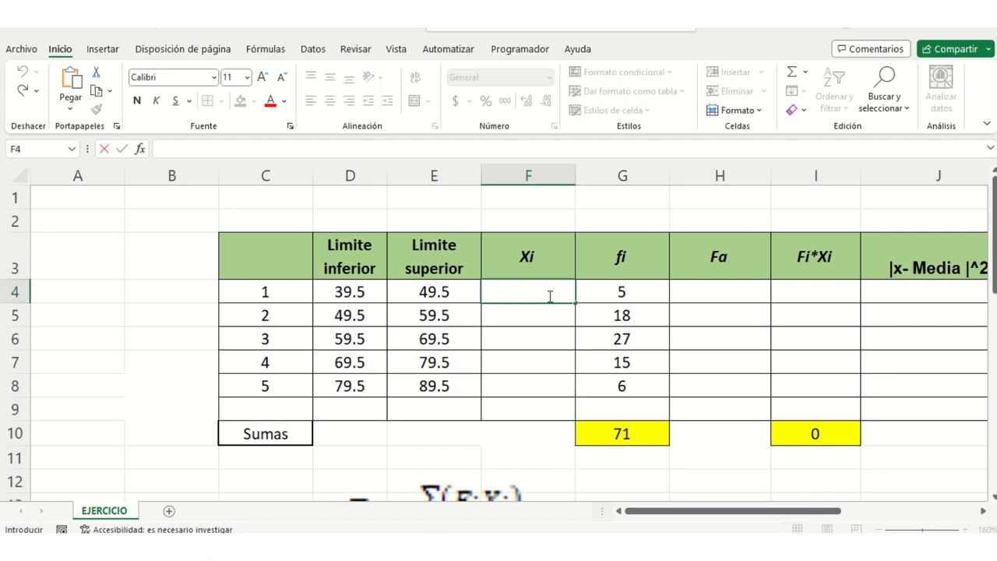
pyautogui.write('=(')
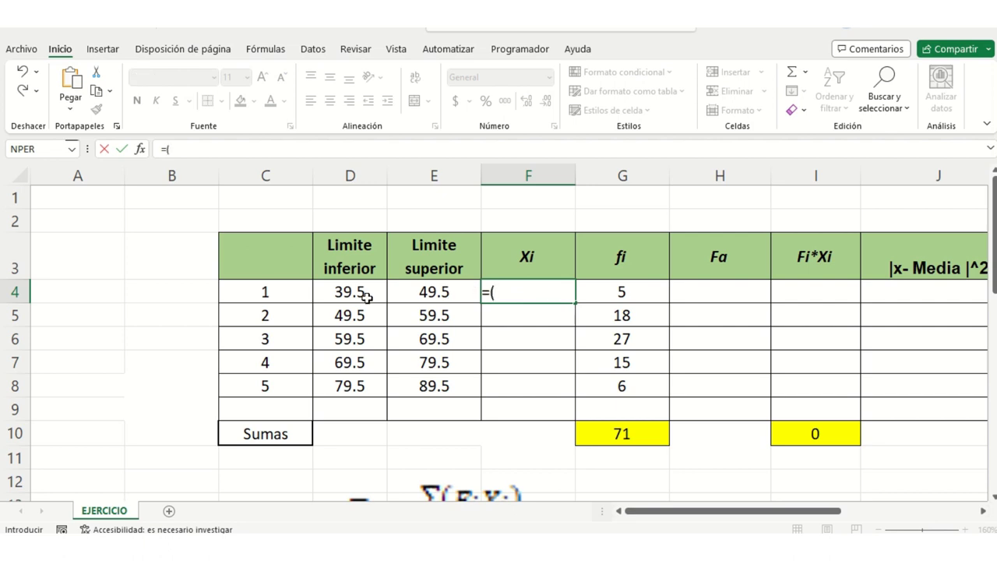
pyautogui.click(365, 296)
pyautogui.write('+')
pyautogui.click(465, 296)
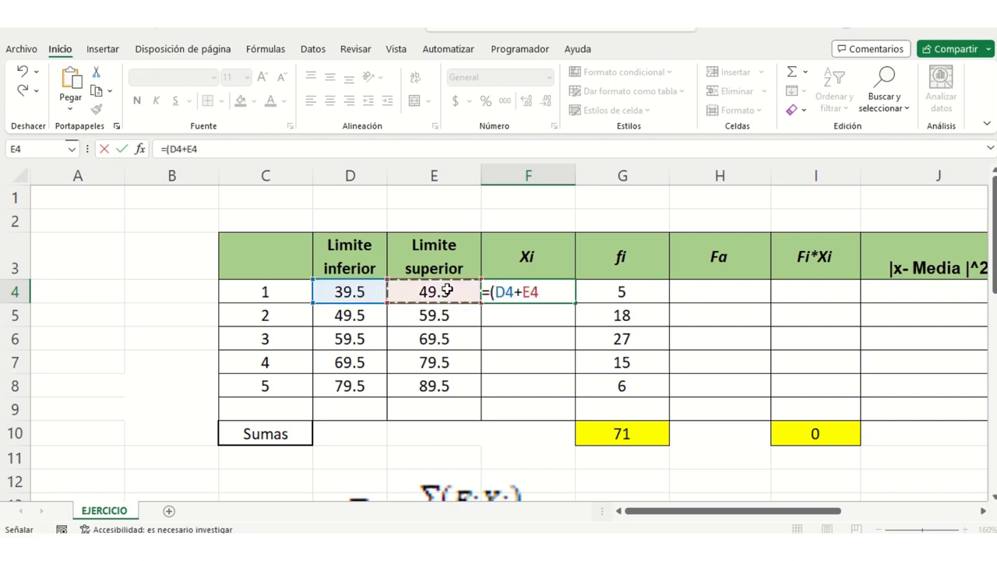
pyautogui.write(')7')
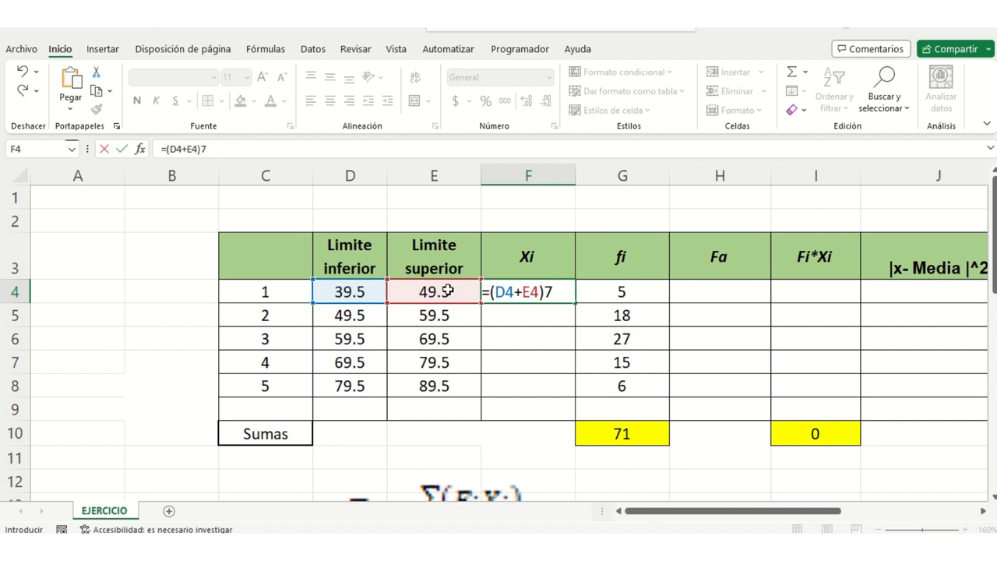
pyautogui.press('Return')
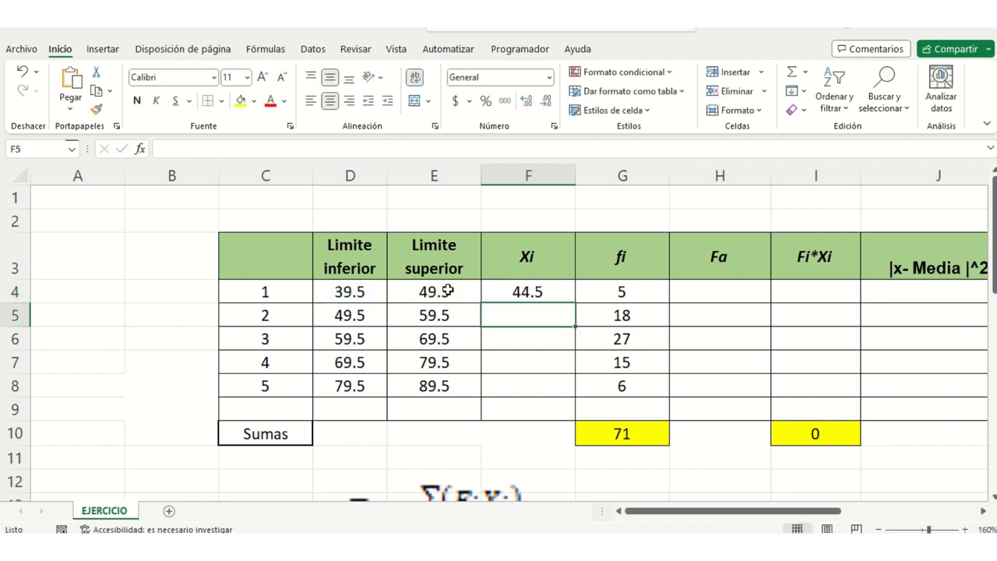
pyautogui.click(564, 297)
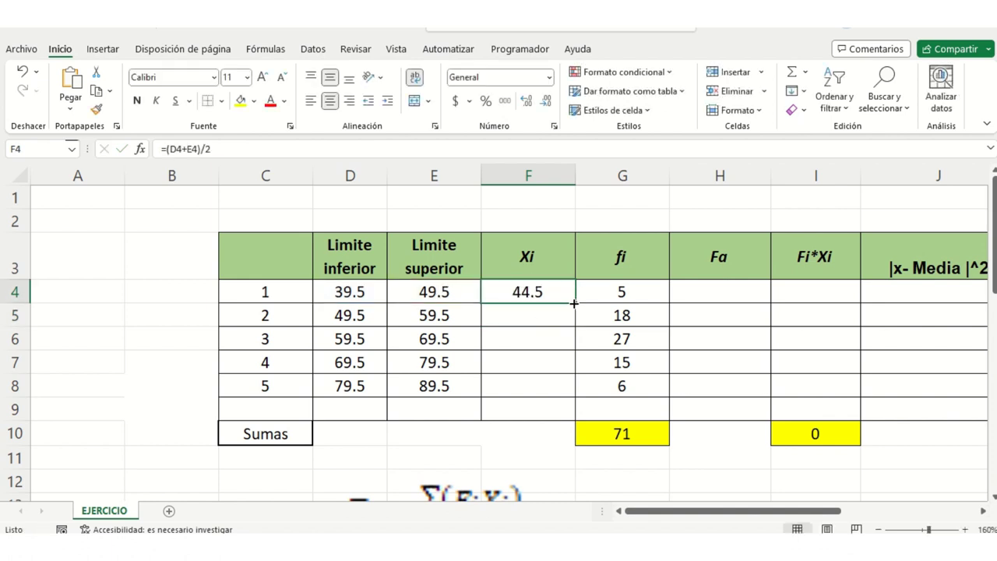
pyautogui.moveTo(574, 303); pyautogui.dragTo(574, 392)
# Build cumulative frequencies in the Fa column: =G4 in H4, then =H4+G5 filled down to H8.
pyautogui.click(710, 290)
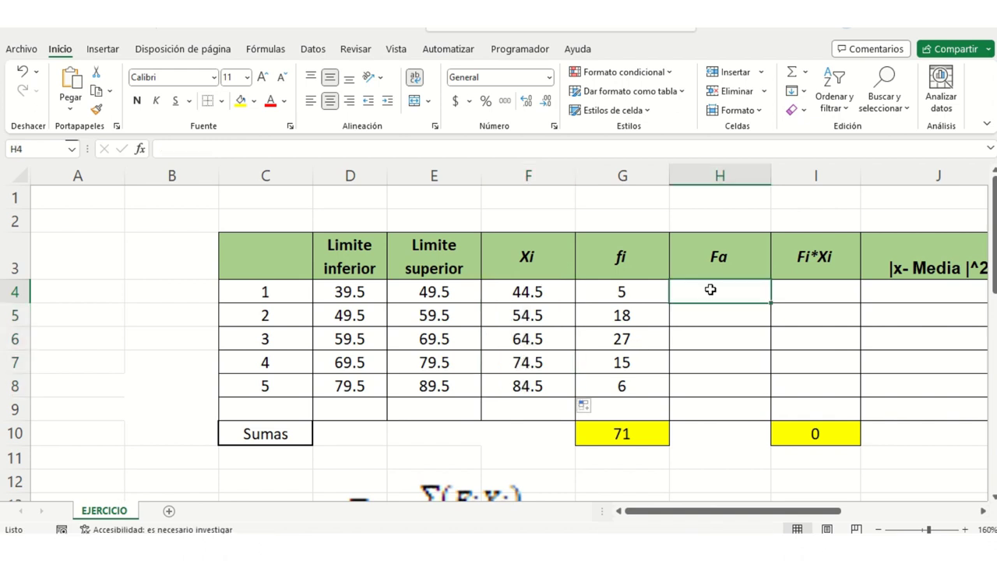
pyautogui.write('=')
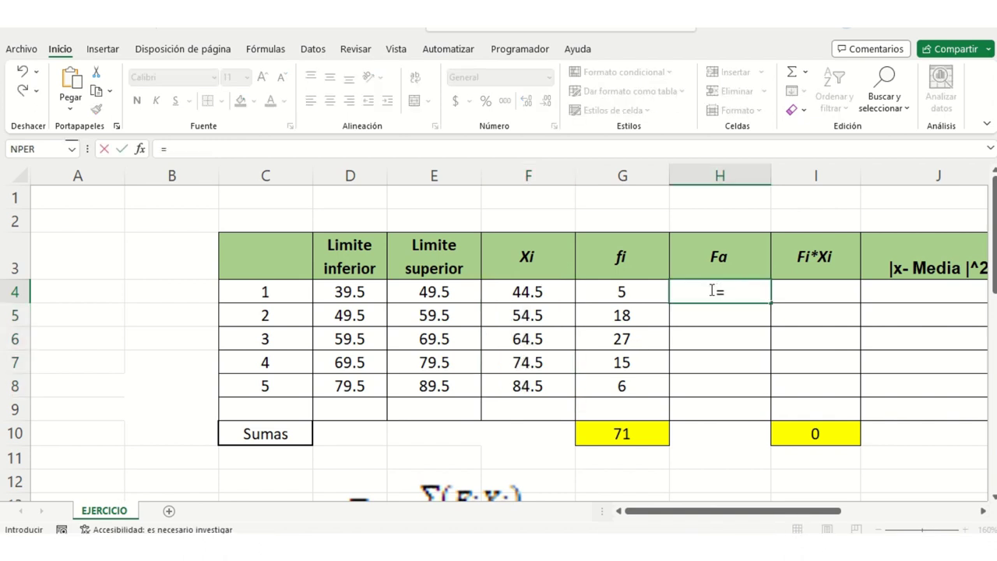
pyautogui.click(655, 289)
pyautogui.press('Return')
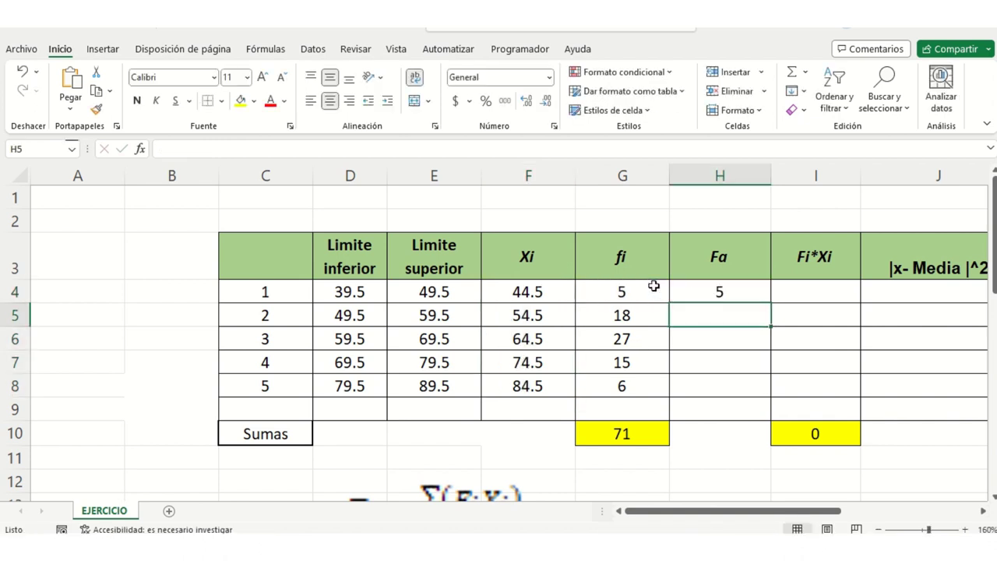
pyautogui.write('=')
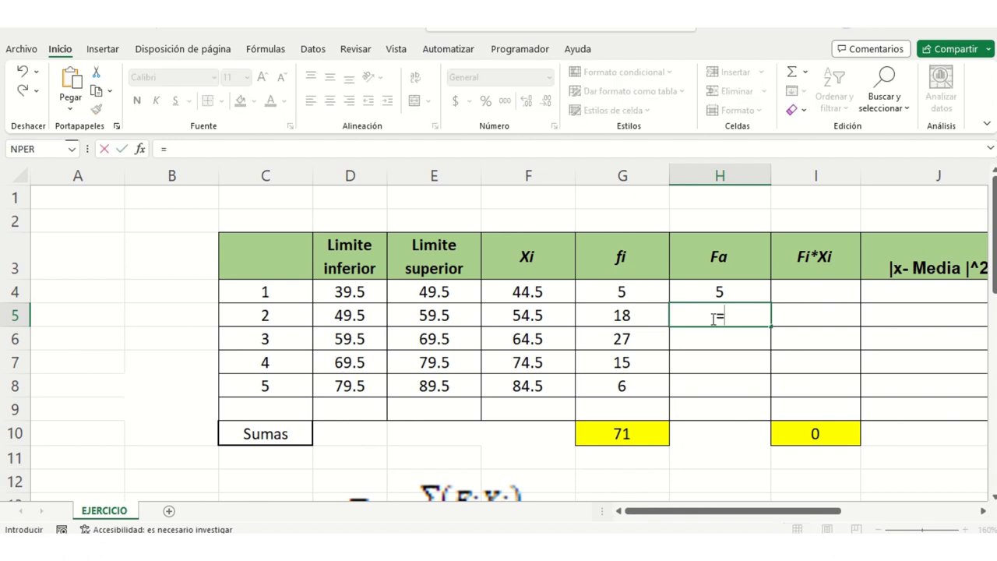
pyautogui.click(724, 293)
pyautogui.write('+')
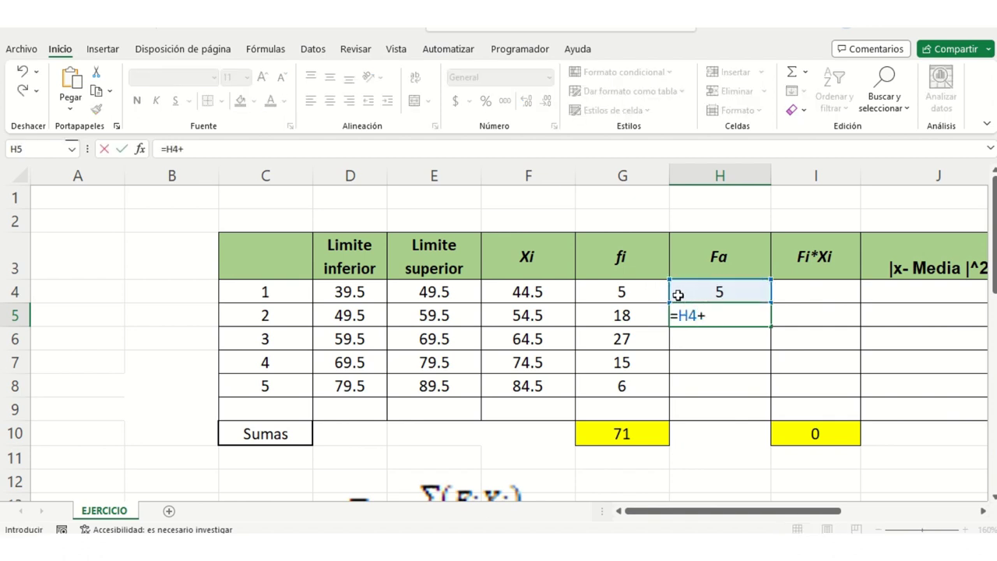
pyautogui.click(643, 315)
pyautogui.press('Return')
pyautogui.click(767, 319)
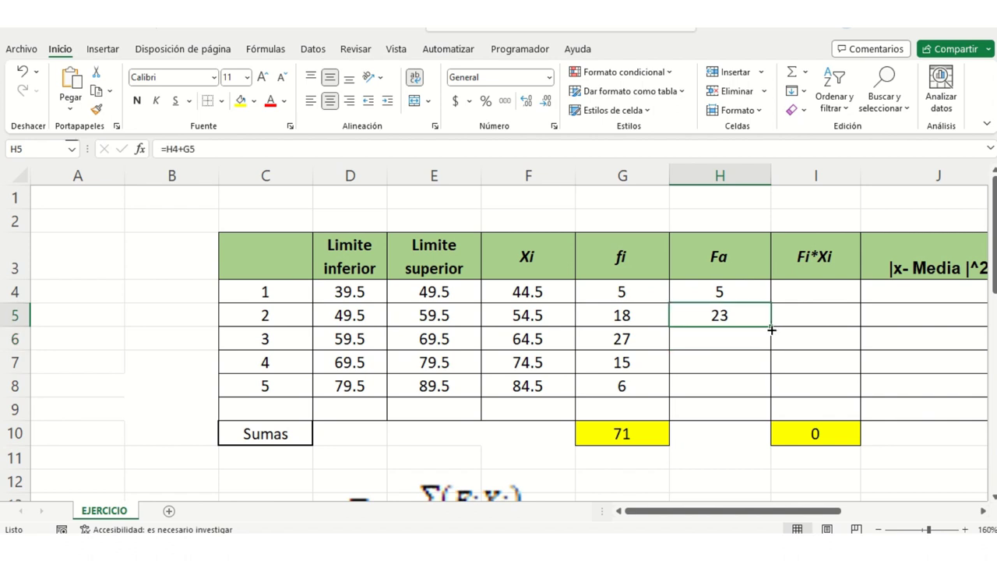
pyautogui.moveTo(770, 326); pyautogui.dragTo(767, 393)
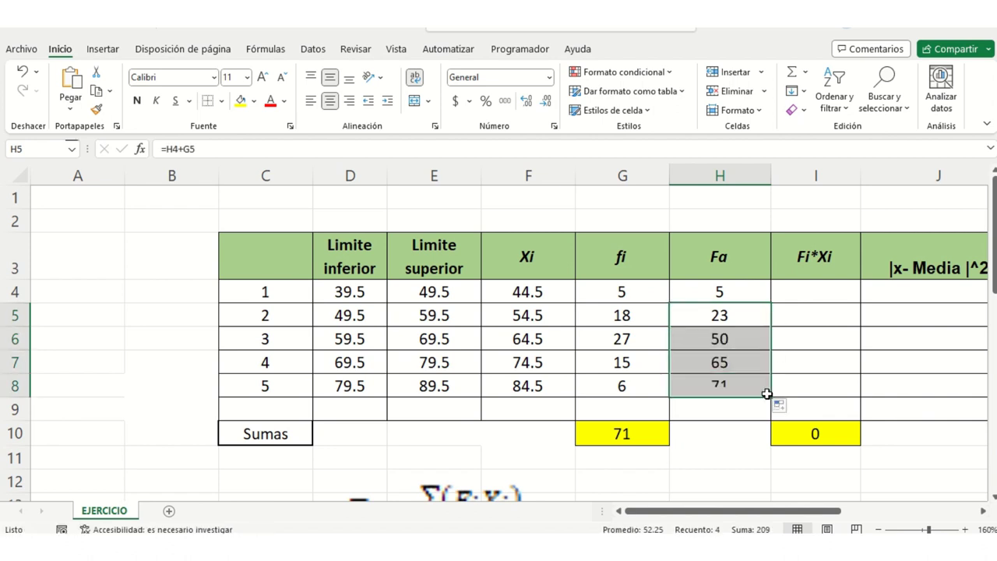
# Enter the Fi*Xi product =F4*G4 in I4 and fill it down to I8.
pyautogui.click(816, 291)
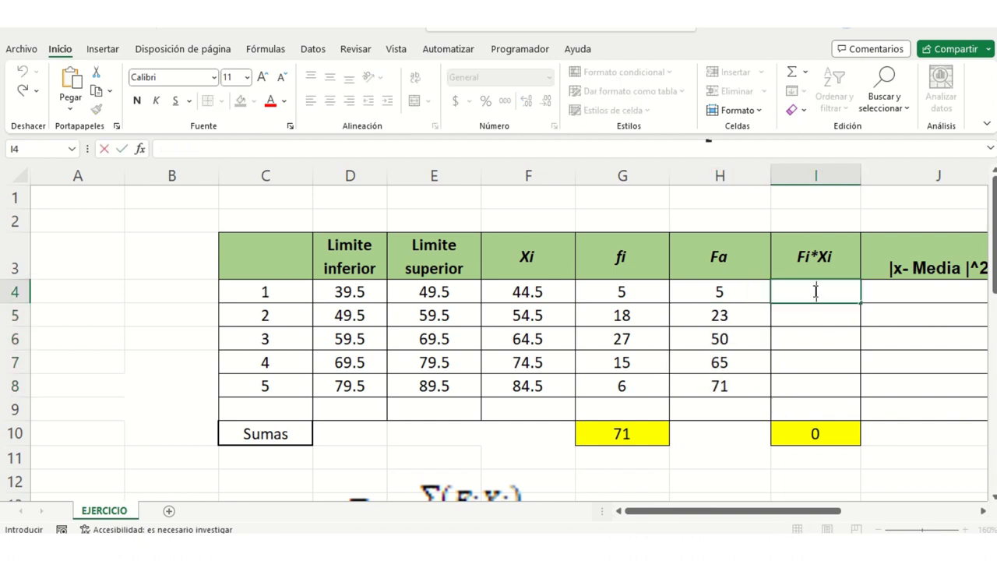
pyautogui.write('=')
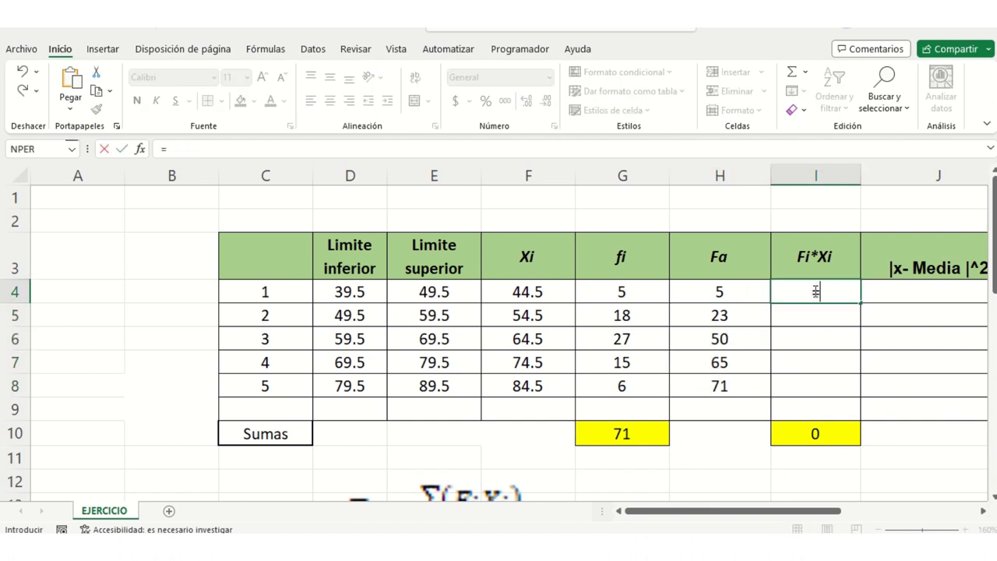
pyautogui.click(528, 291)
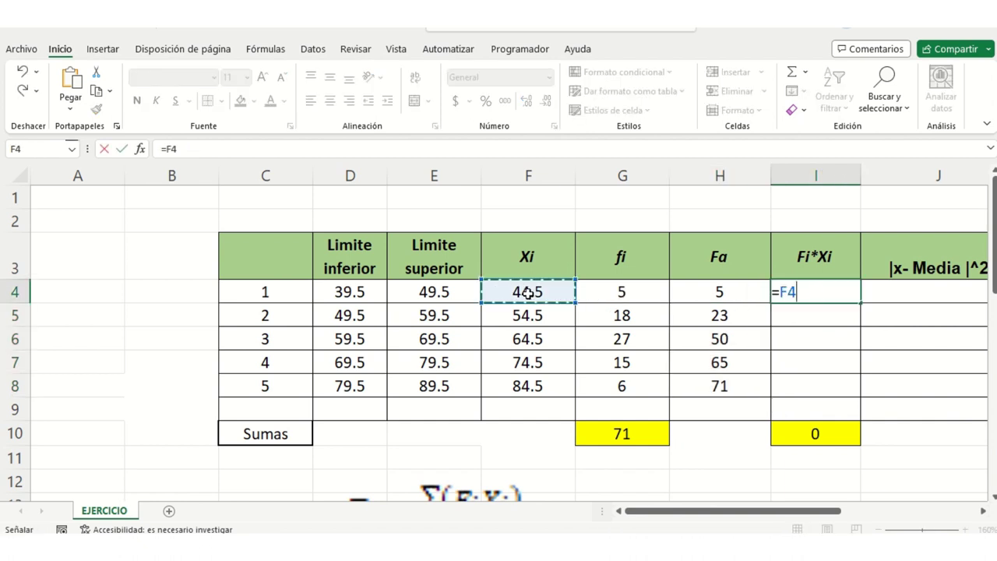
pyautogui.write('*')
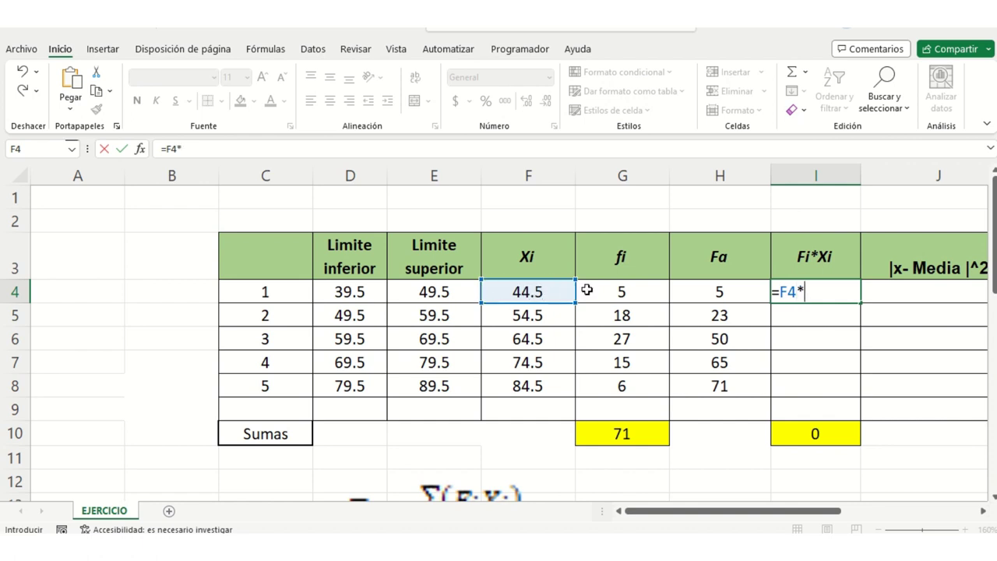
pyautogui.click(588, 289)
pyautogui.press('Return')
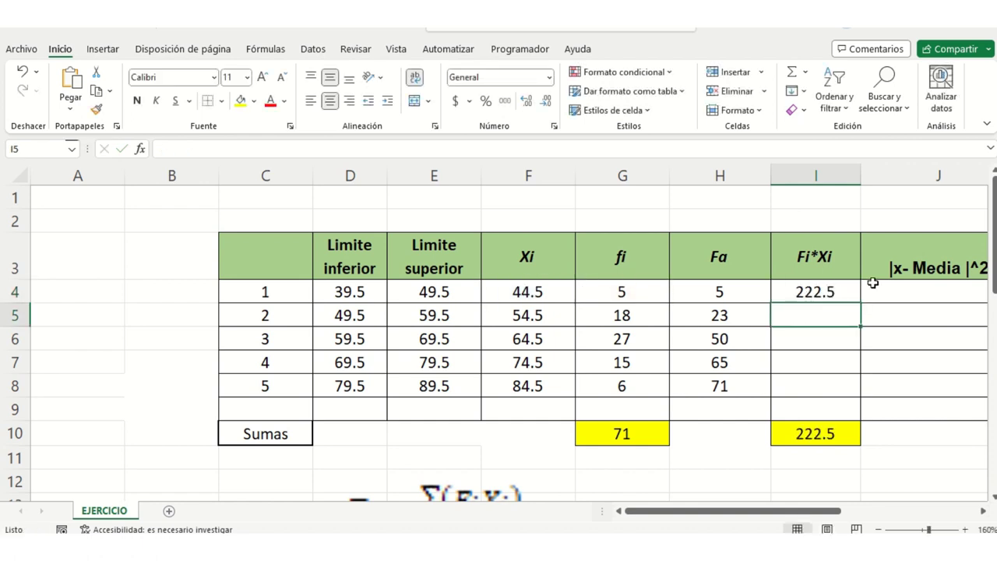
pyautogui.click(855, 291)
pyautogui.moveTo(860, 302); pyautogui.dragTo(859, 385)
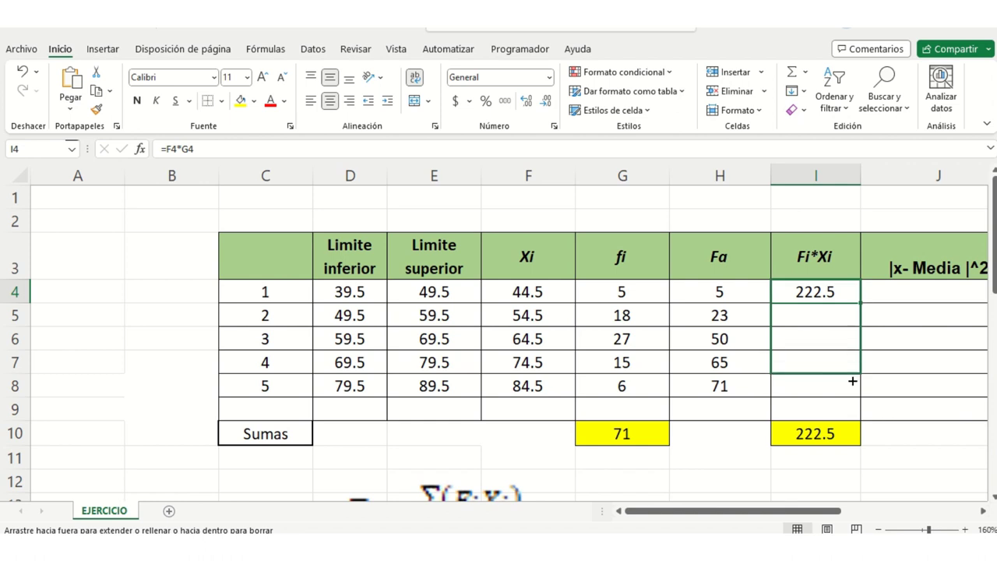
# Write the total 4569.5 over 71 in the Media equation.
pyautogui.scroll(-2, 847, 369)
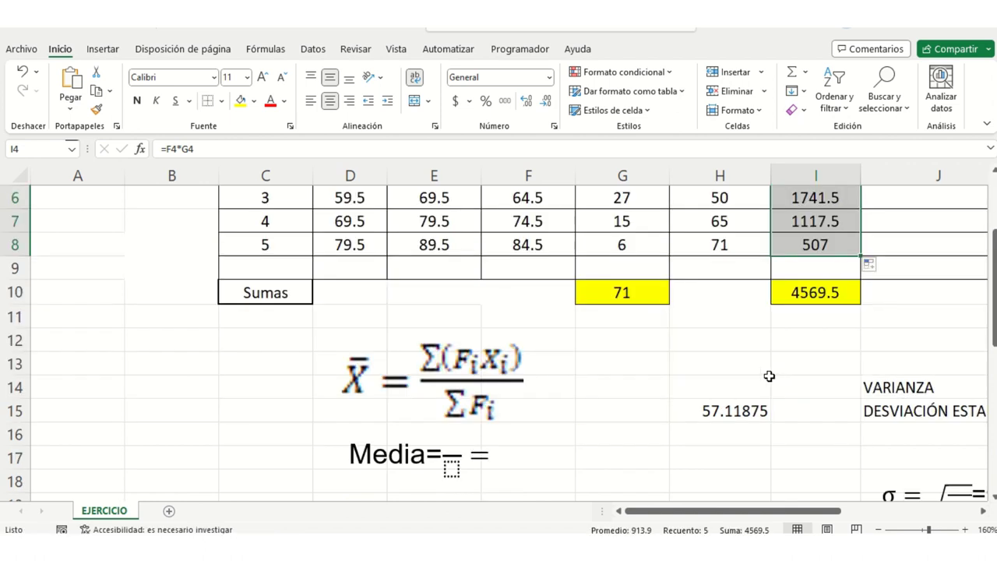
pyautogui.click(744, 412)
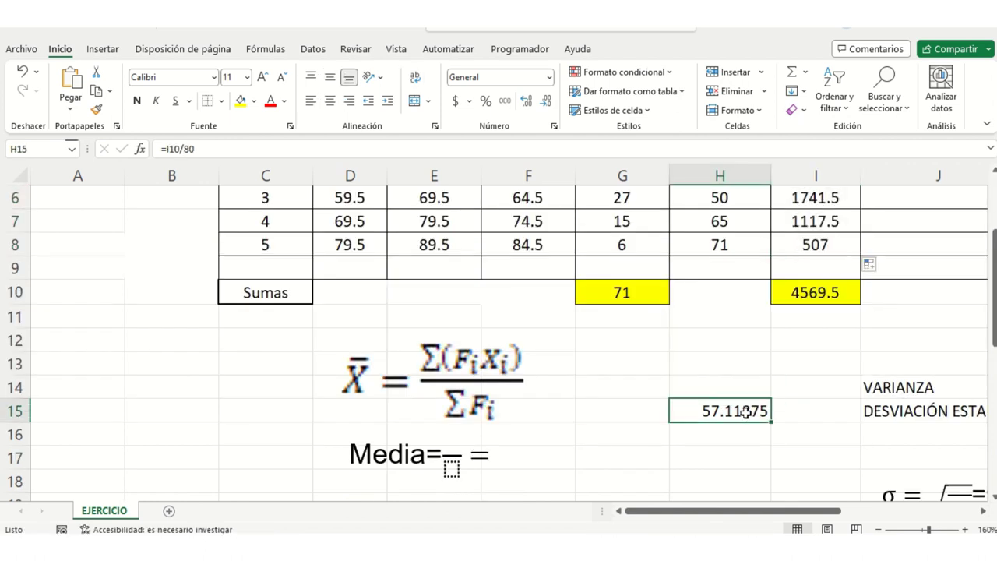
pyautogui.click(772, 292)
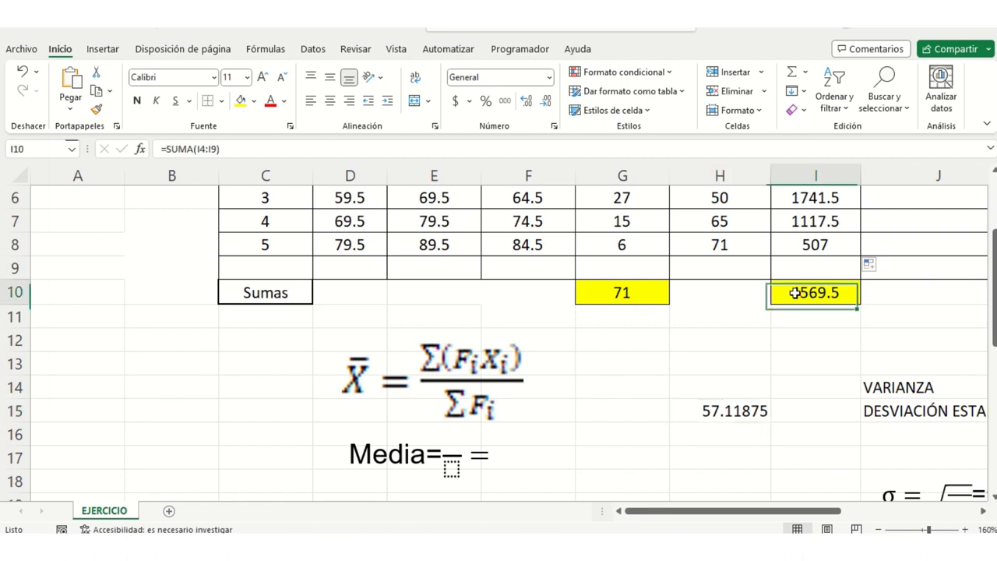
pyautogui.rightClick(794, 291)
pyautogui.click(837, 154)
pyautogui.scroll(1, 779, 327)
pyautogui.scroll(-2, 732, 335)
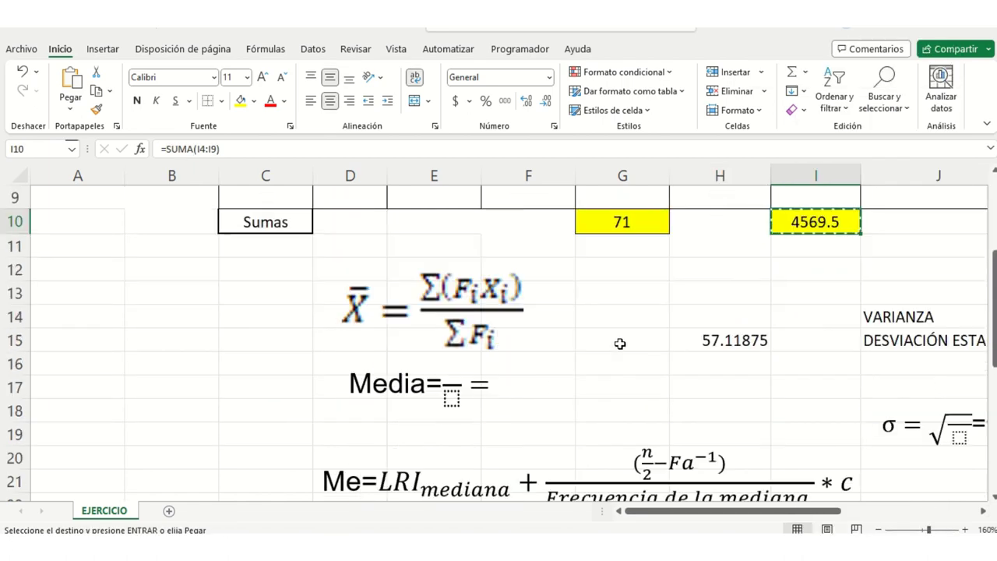
pyautogui.click(447, 368)
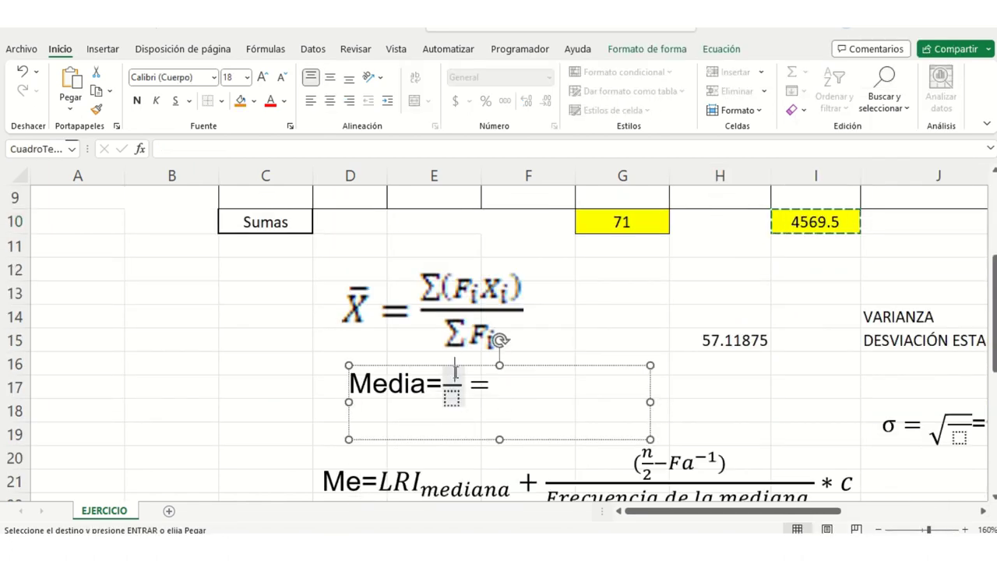
pyautogui.hotkey('ctrl', 'v')
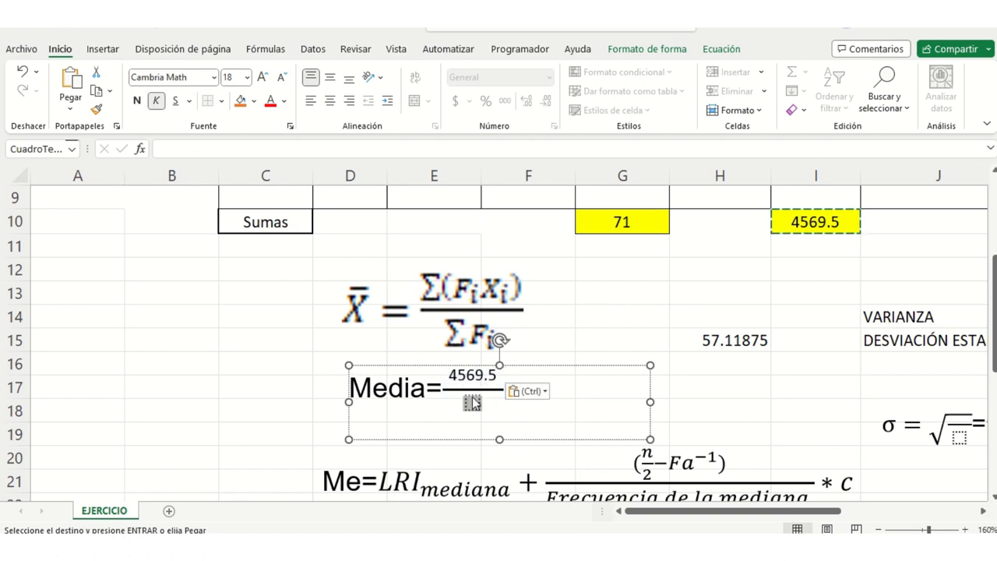
pyautogui.click(474, 401)
pyautogui.write('71')
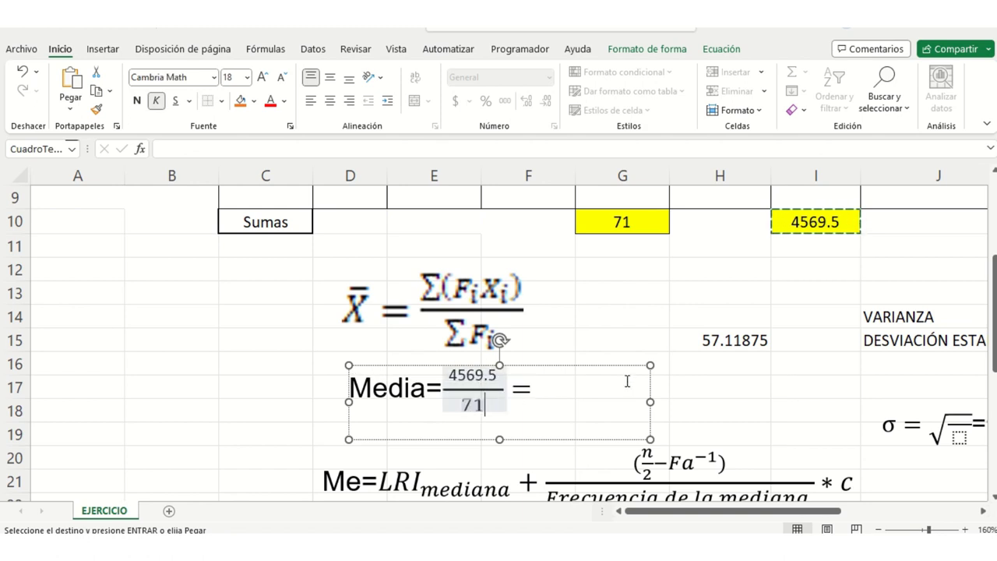
# Correct the mean formula in H15 to divide by the frequency total in G10.
pyautogui.doubleClick(724, 343)
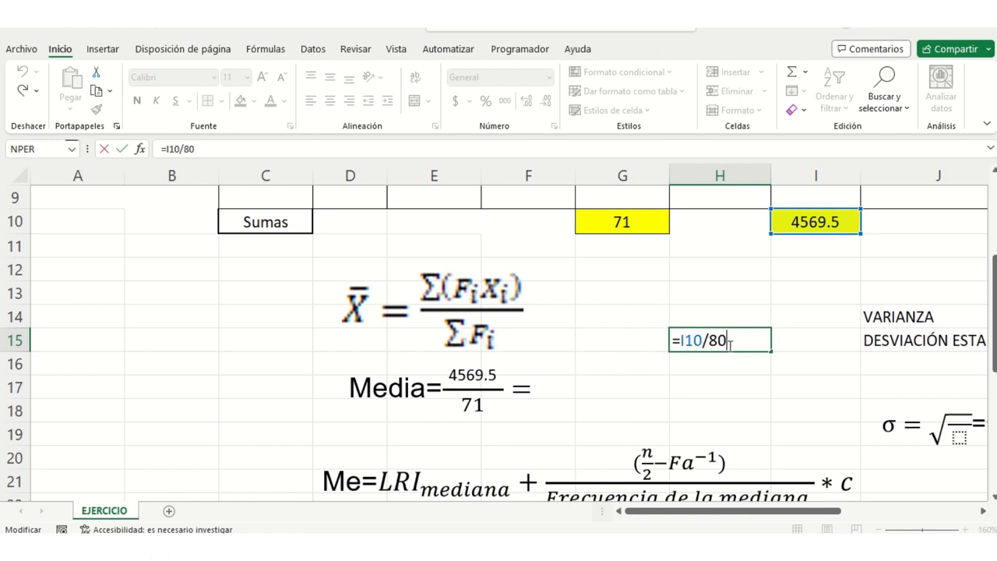
pyautogui.moveTo(730, 344); pyautogui.dragTo(710, 340)
pyautogui.write('7')
pyautogui.press('BackSpace')
pyautogui.click(646, 226)
pyautogui.press('Return')
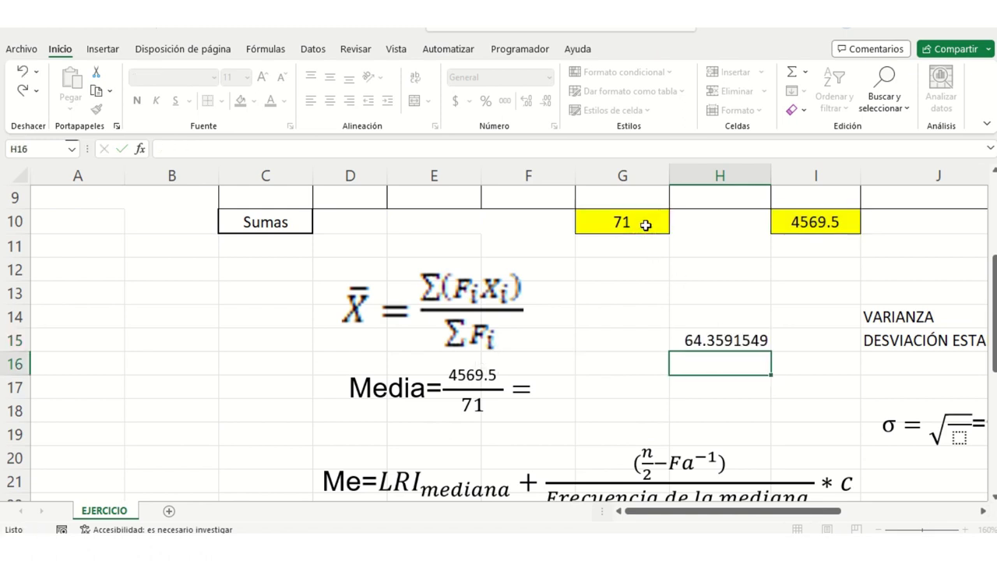
pyautogui.click(310, 391)
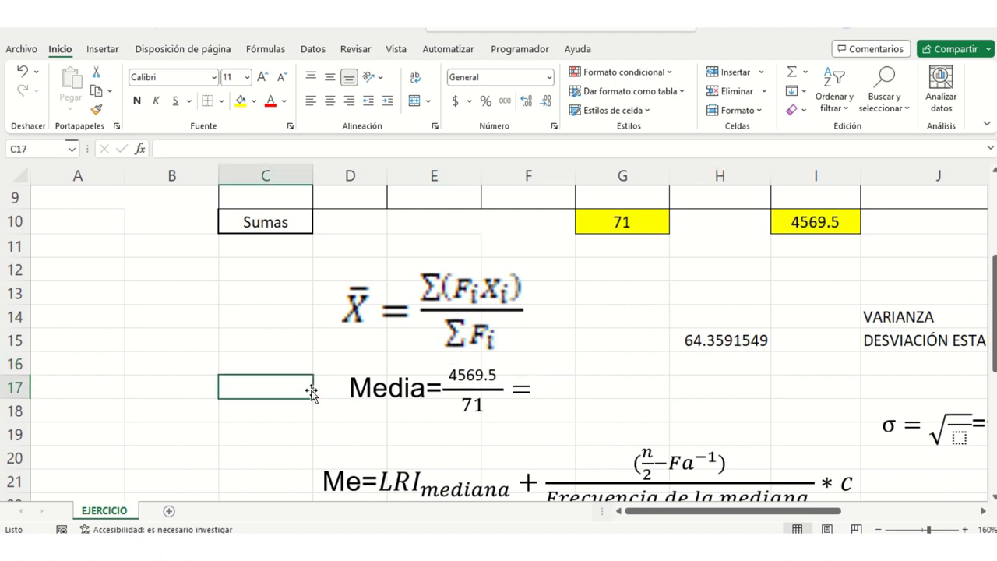
pyautogui.click(405, 380)
pyautogui.click(421, 364)
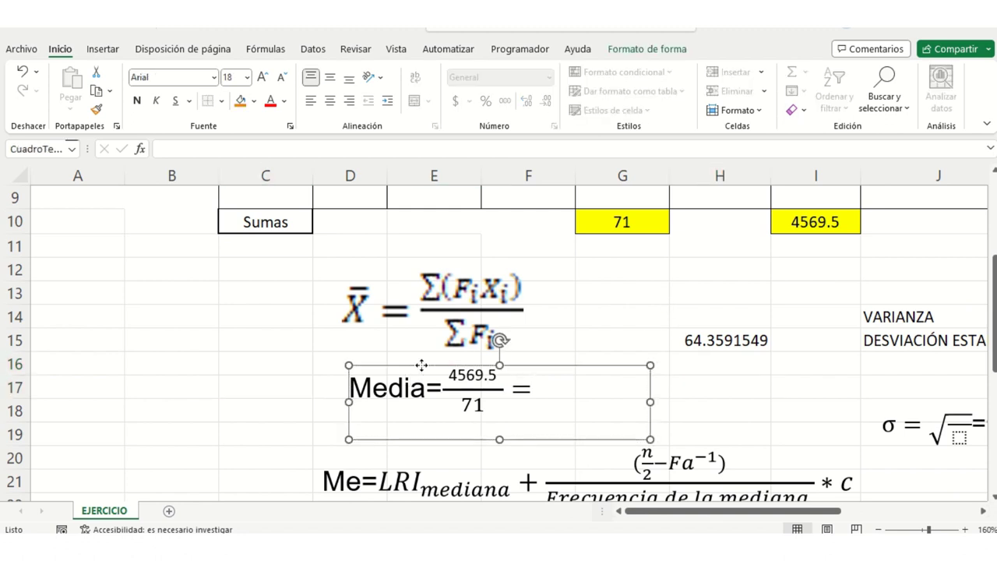
pyautogui.click(808, 360)
# Enter =I10/G10 in H15, giving the mean 64.3591549.
pyautogui.click(739, 335)
pyautogui.press('BackSpace')
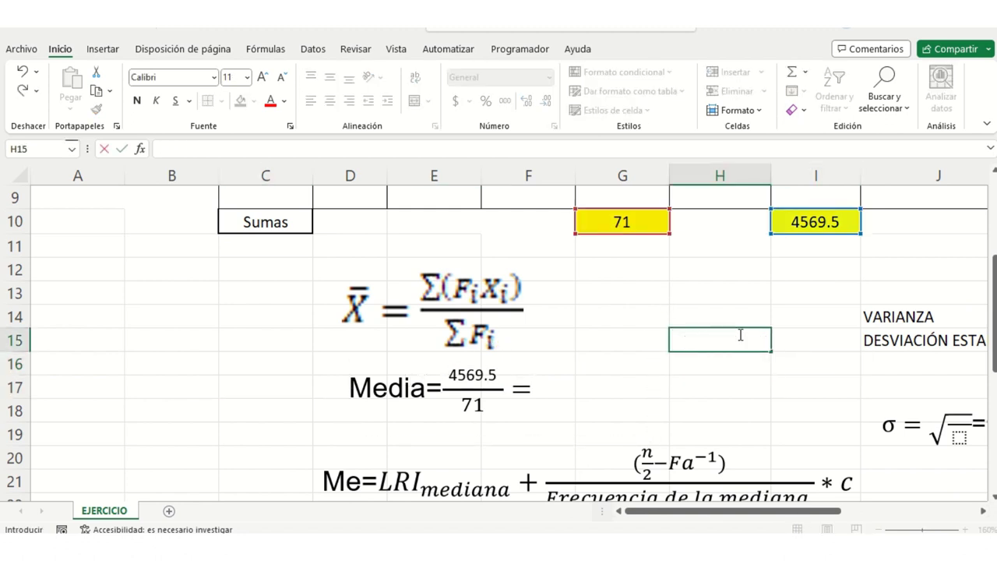
pyautogui.write('=')
pyautogui.click(826, 224)
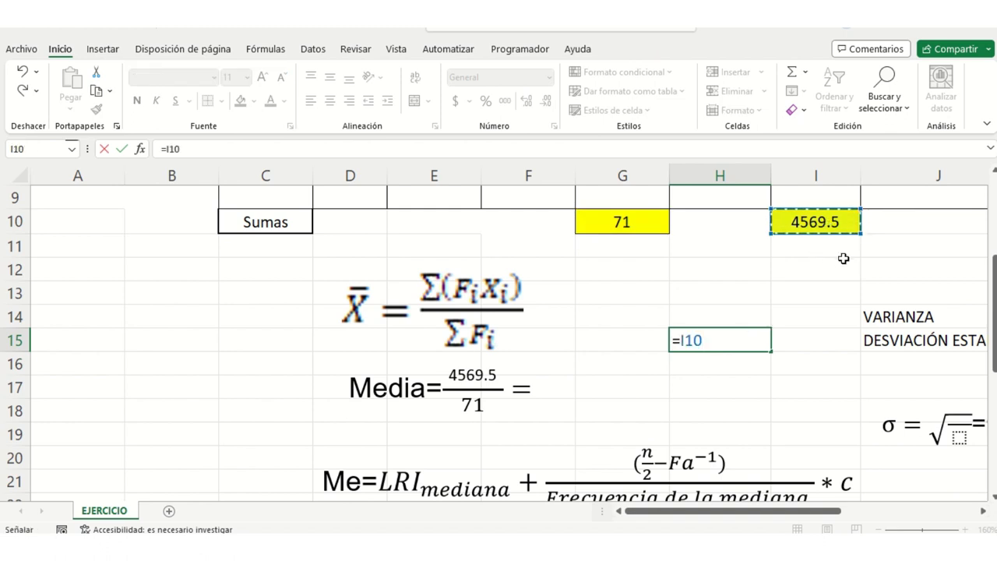
pyautogui.press('Return')
pyautogui.click(759, 334)
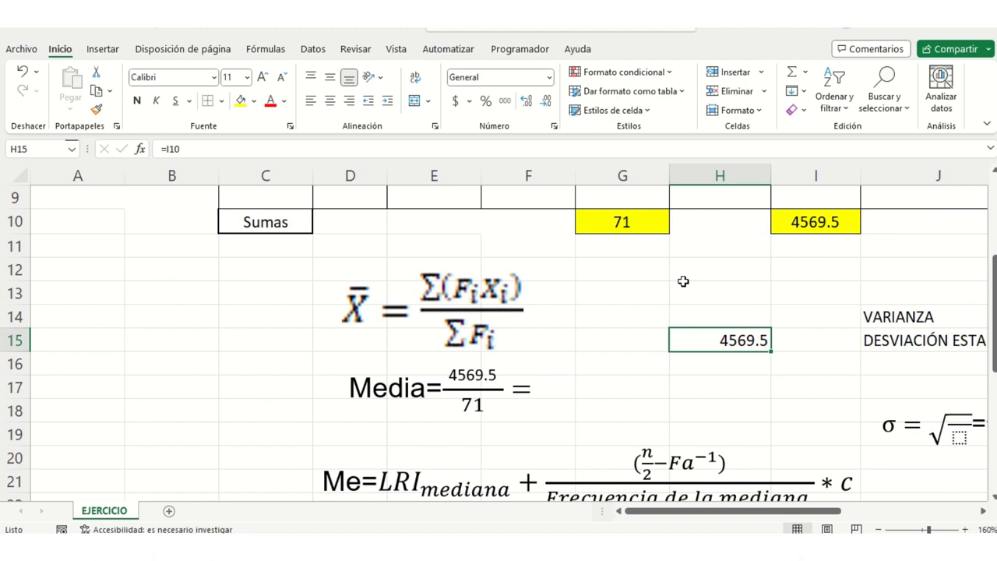
pyautogui.click(312, 142)
pyautogui.write('/')
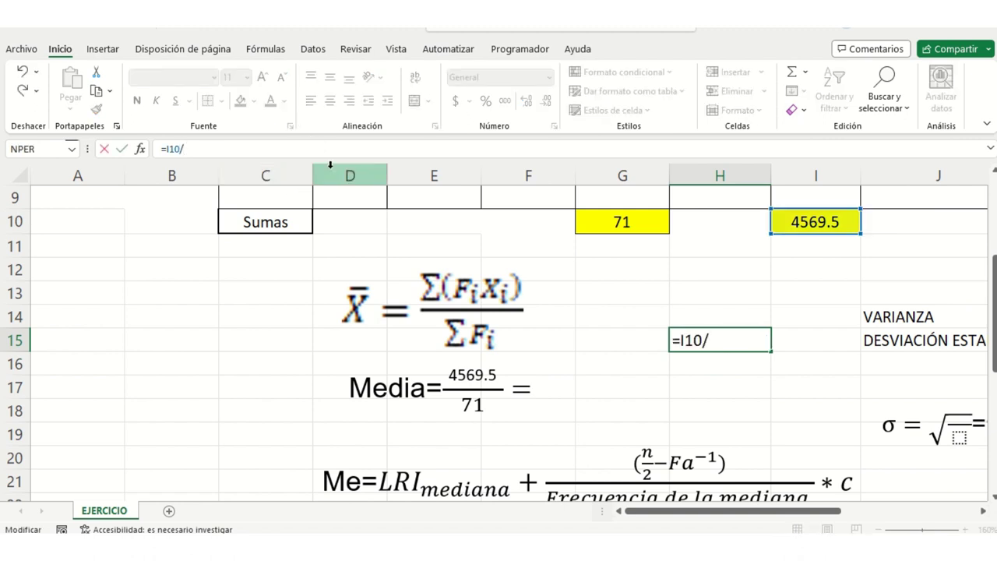
pyautogui.click(656, 216)
pyautogui.press('Return')
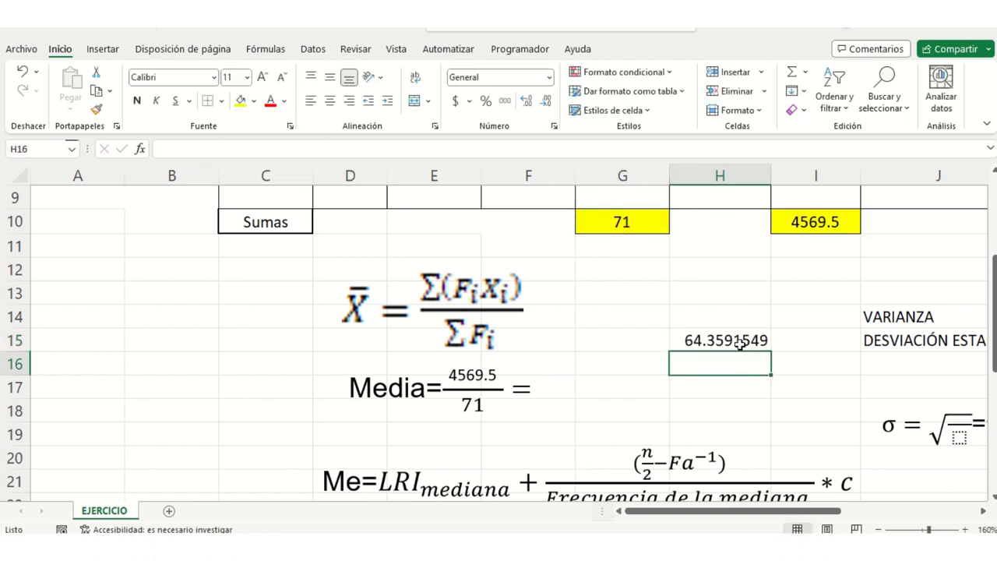
# Paste the H15 mean value after the equals sign of the Media equation.
pyautogui.rightClick(741, 344)
pyautogui.click(779, 154)
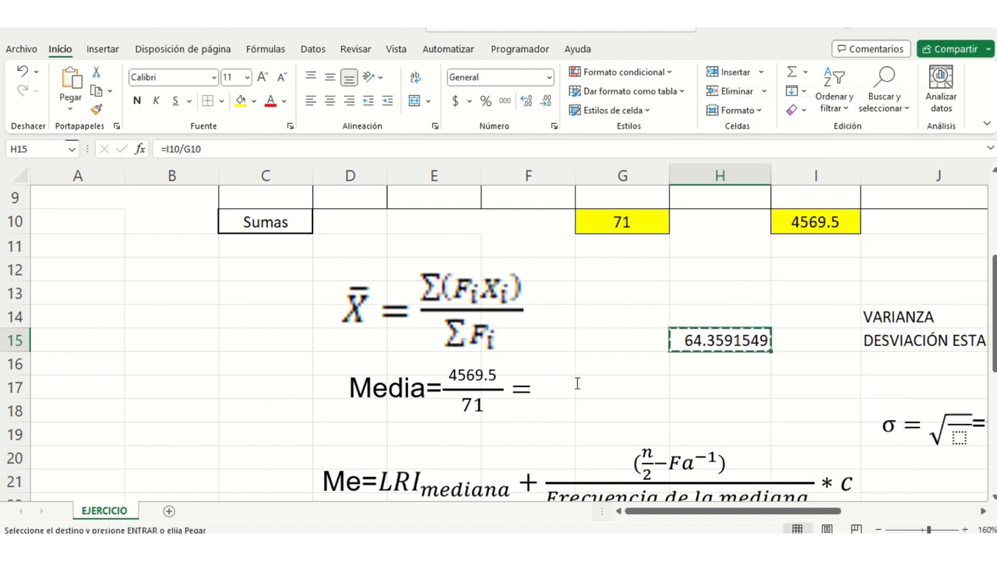
pyautogui.click(537, 387)
pyautogui.hotkey('ctrl', 'v')
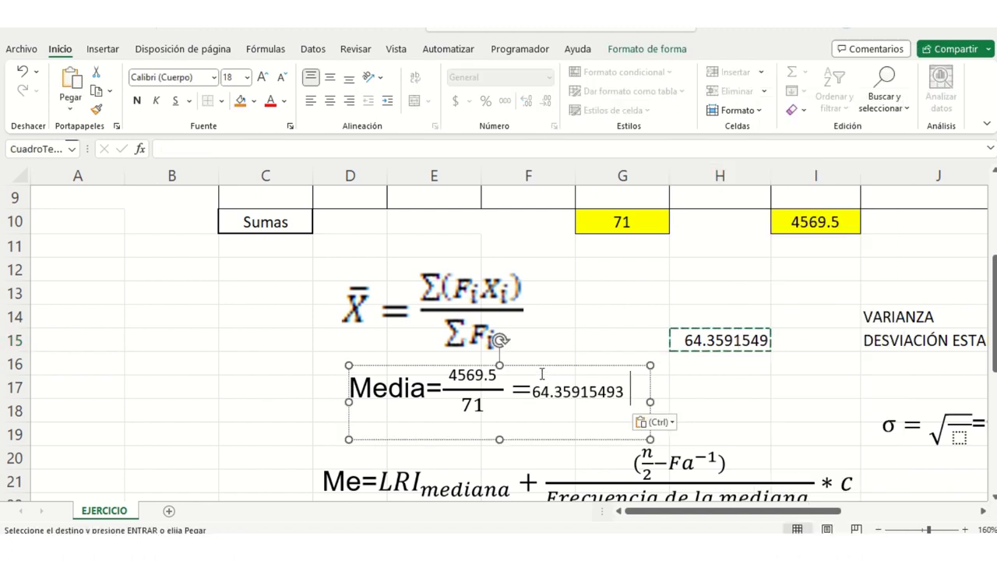
pyautogui.click(565, 355)
pyautogui.click(661, 387)
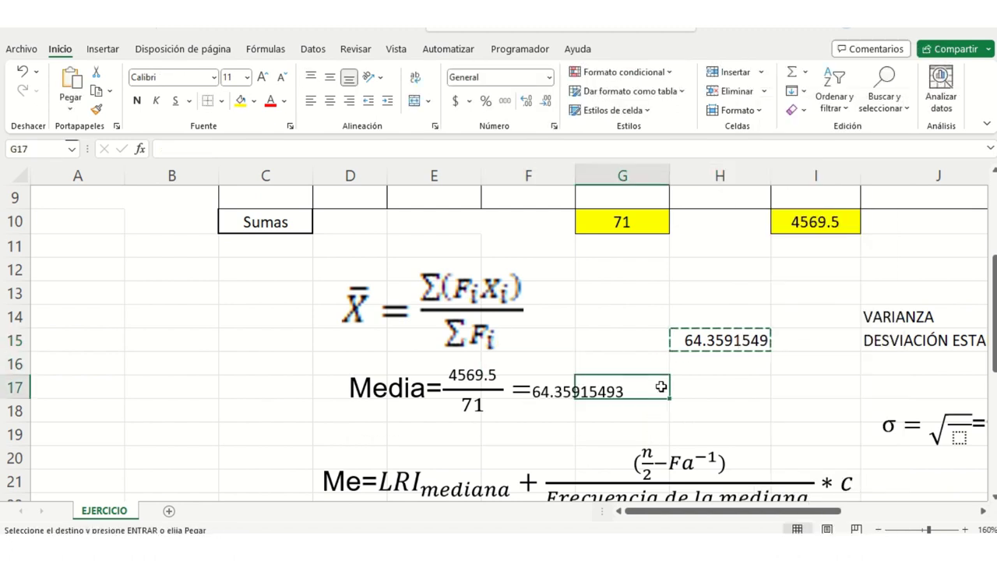
pyautogui.click(743, 371)
pyautogui.scroll(1, 748, 382)
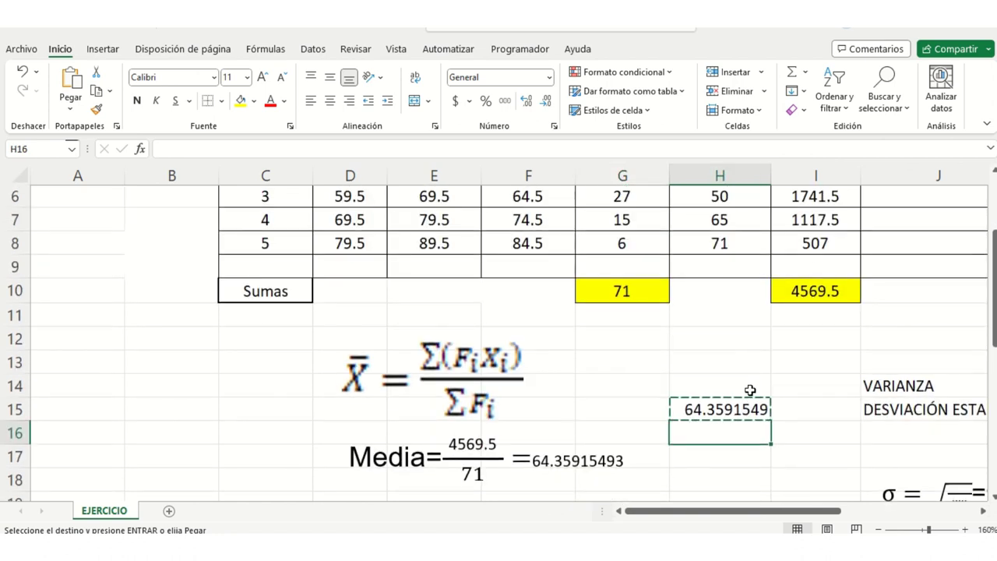
pyautogui.press('Escape')
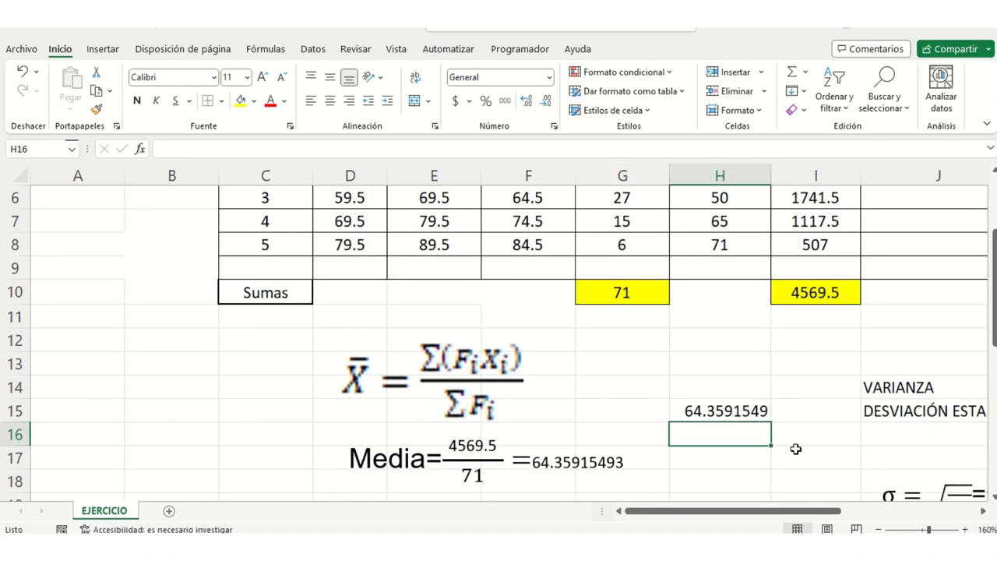
pyautogui.scroll(2, 792, 448)
# Enter the squared deviation =(F4-$H$15)^2 in J4 and fill it down to J8.
pyautogui.moveTo(829, 510); pyautogui.dragTo(875, 510)
pyautogui.doubleClick(734, 295)
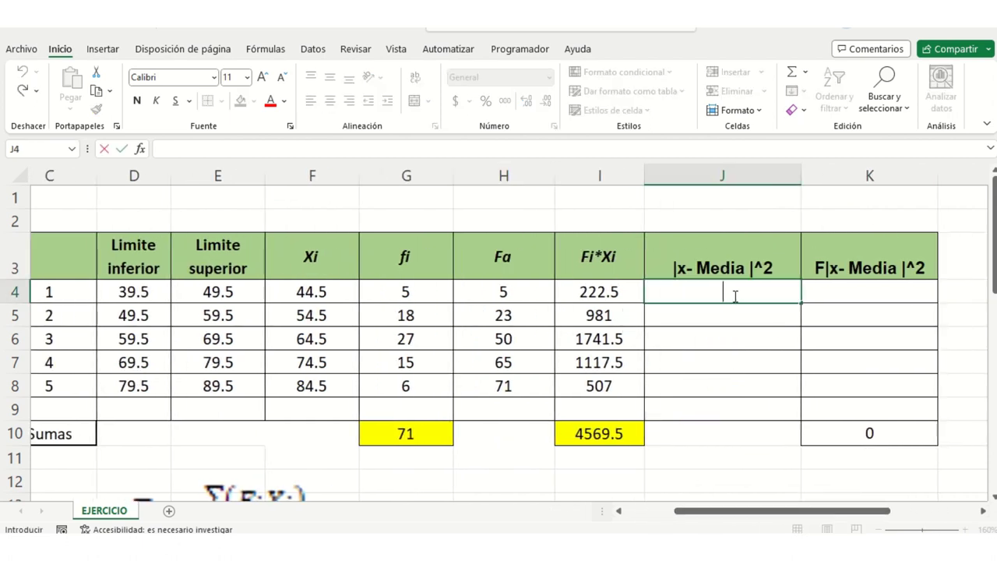
pyautogui.write('=(')
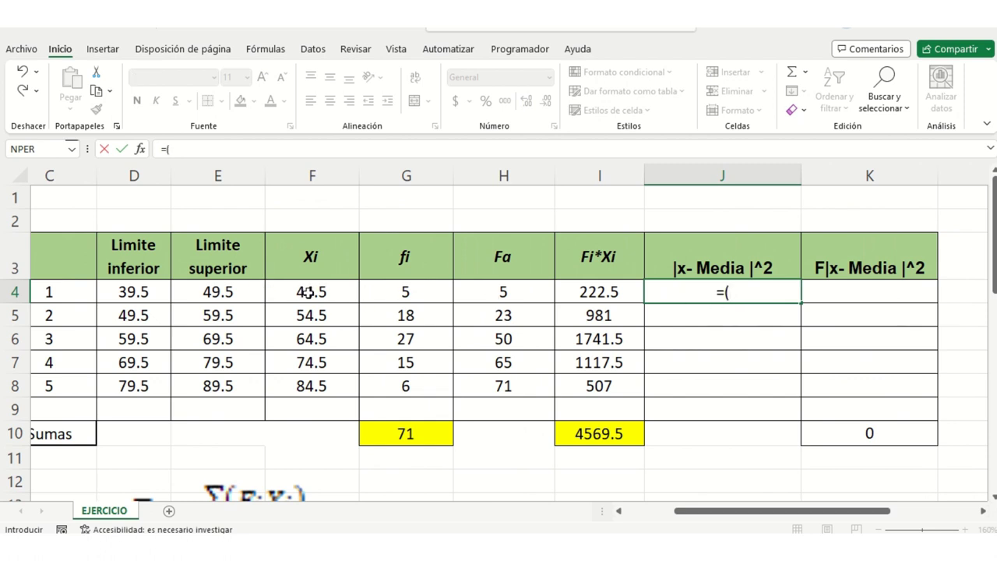
pyautogui.click(309, 292)
pyautogui.write('-')
pyautogui.scroll(-2, 338, 327)
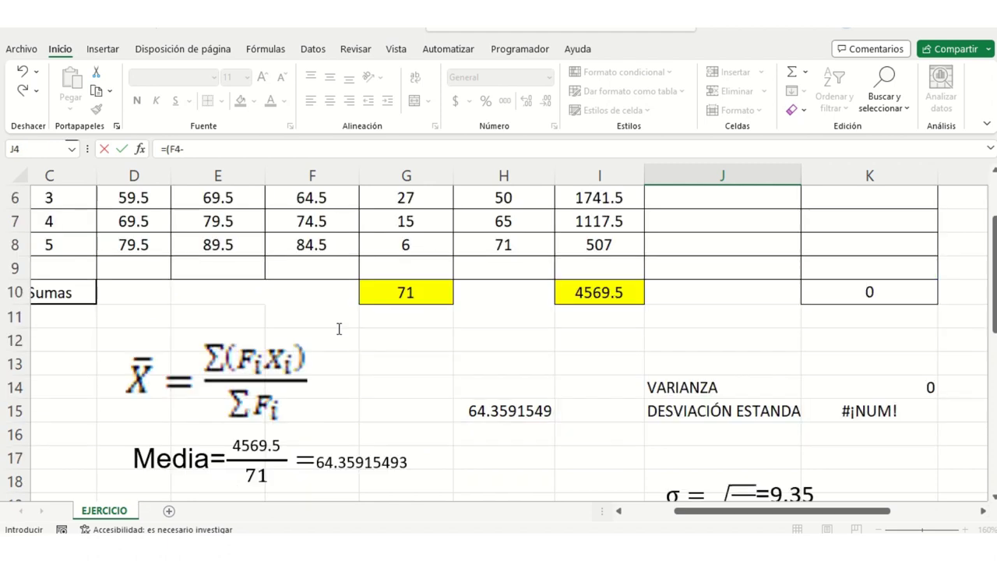
pyautogui.scroll(-3, 413, 319)
pyautogui.scroll(1, 486, 311)
pyautogui.click(510, 271)
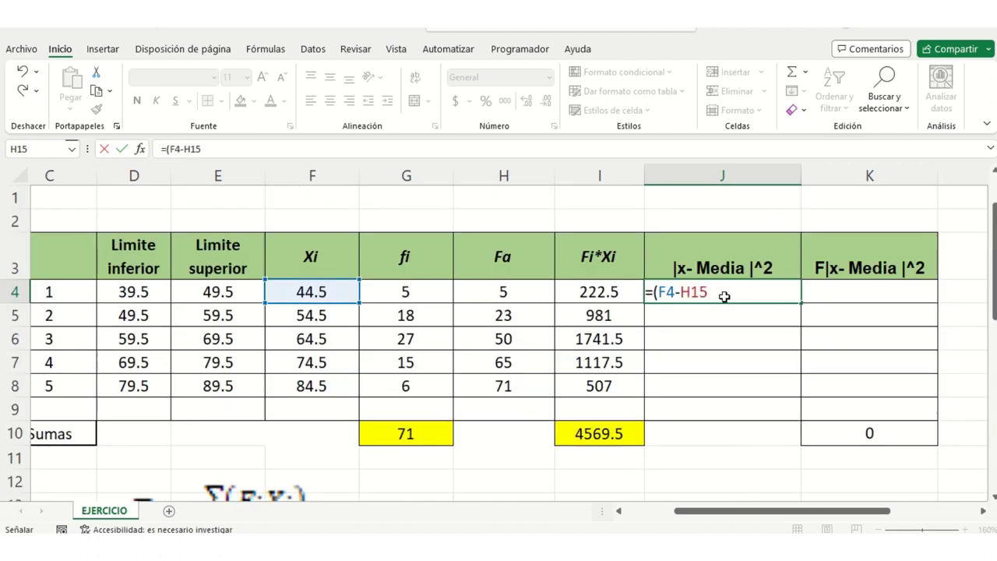
pyautogui.click(680, 292)
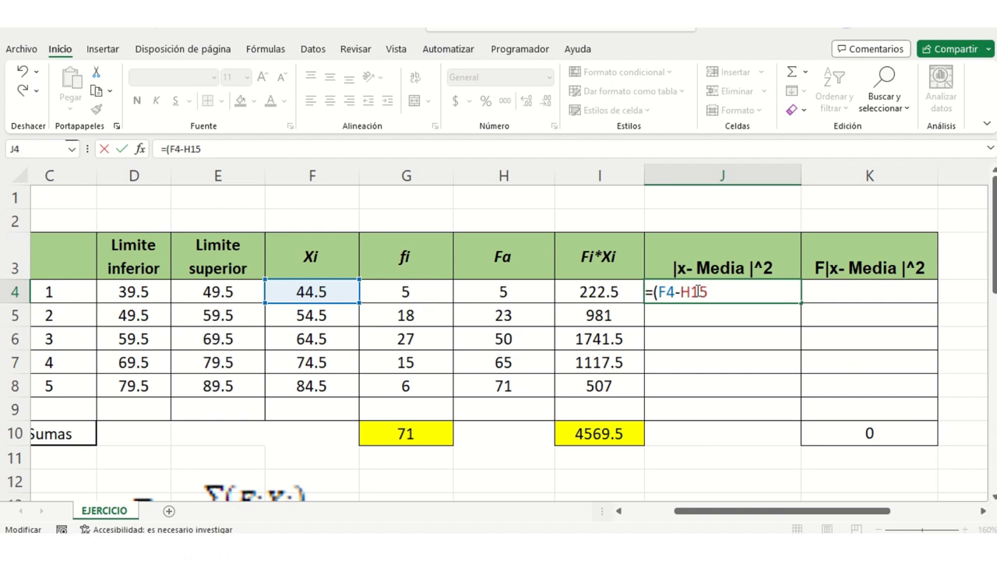
pyautogui.write('$')
pyautogui.click(700, 292)
pyautogui.write('$15')
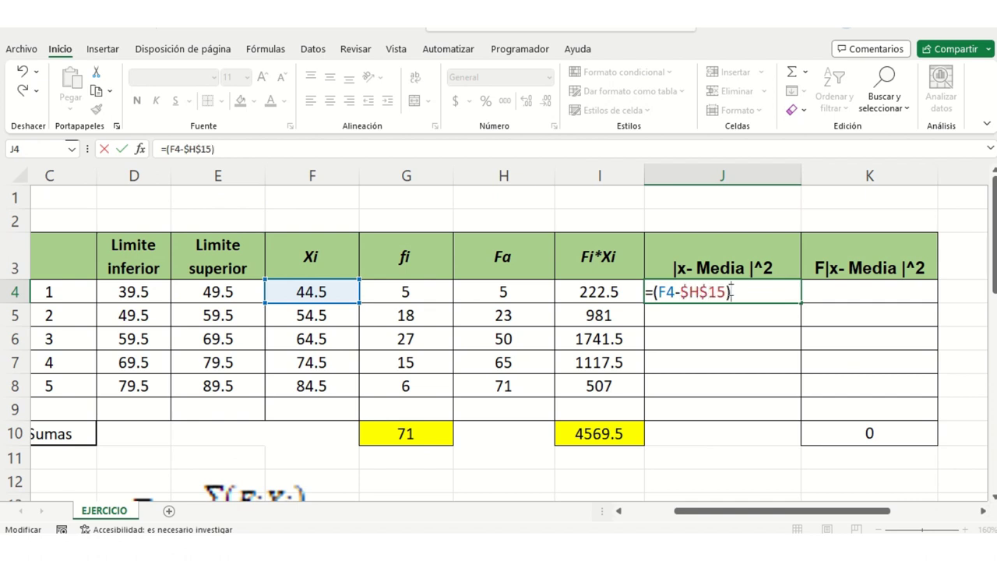
pyautogui.write('2')
pyautogui.press('Return')
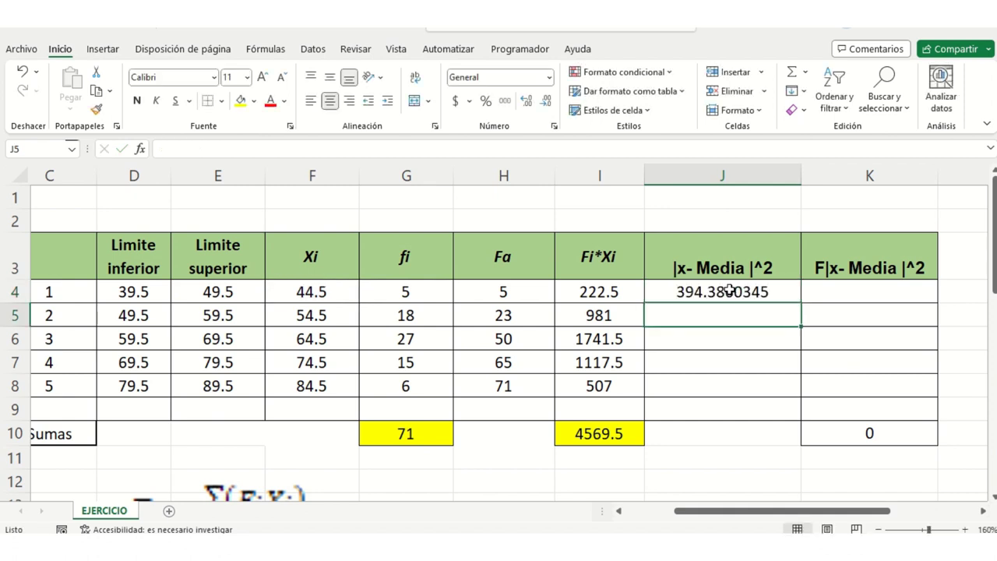
pyautogui.click(728, 291)
pyautogui.moveTo(800, 303); pyautogui.dragTo(790, 391)
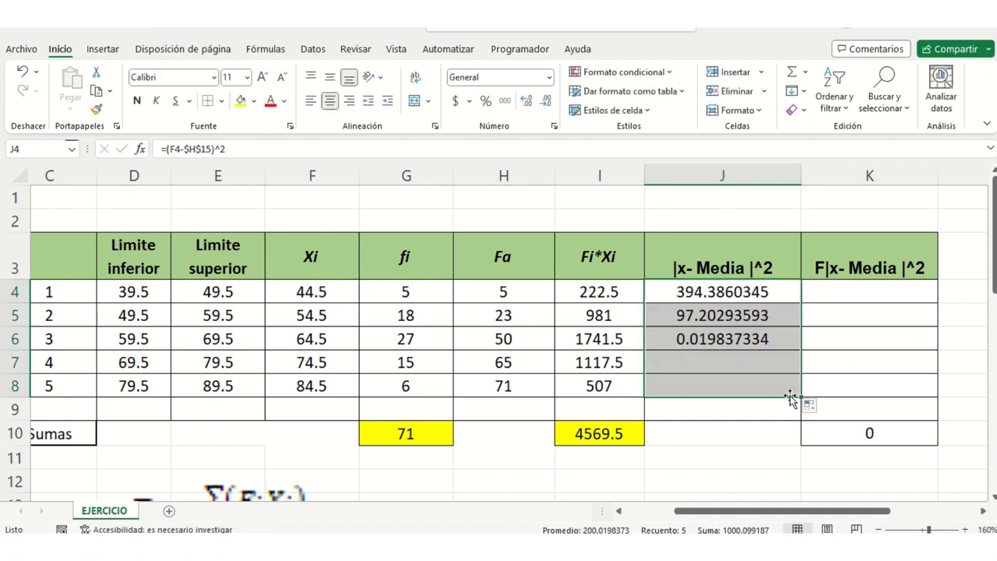
# Fill K4:K8 with =J4*G4 and shade the 7698.591549 total in K10 yellow.
pyautogui.click(870, 292)
pyautogui.write('=')
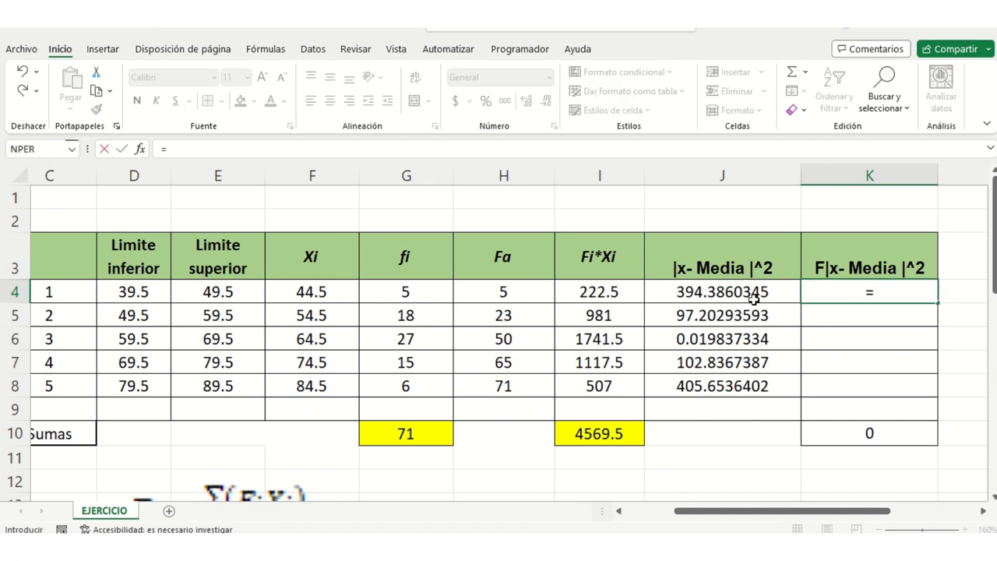
pyautogui.click(718, 292)
pyautogui.write('*')
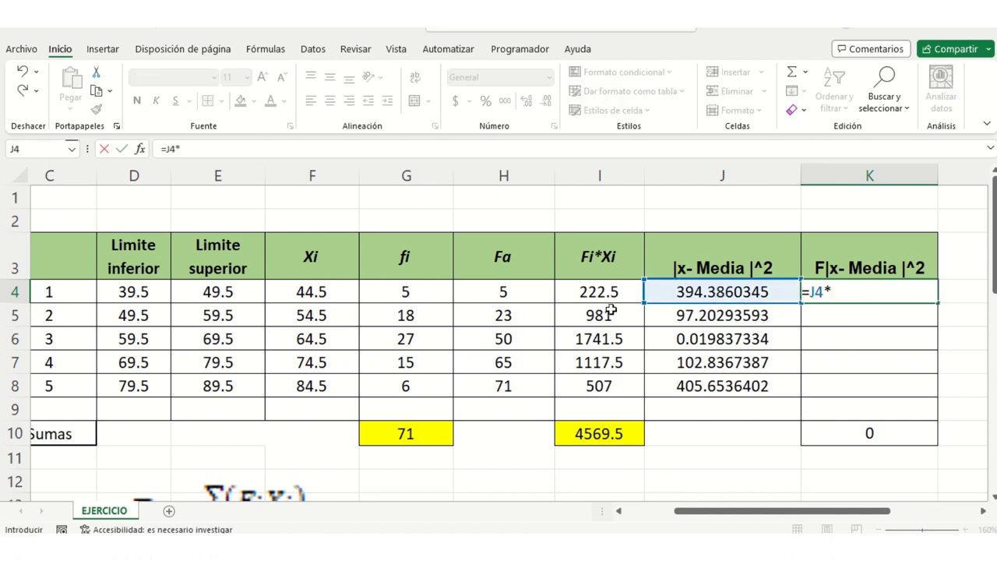
pyautogui.click(436, 302)
pyautogui.hotkey('ctrl', 'Return')
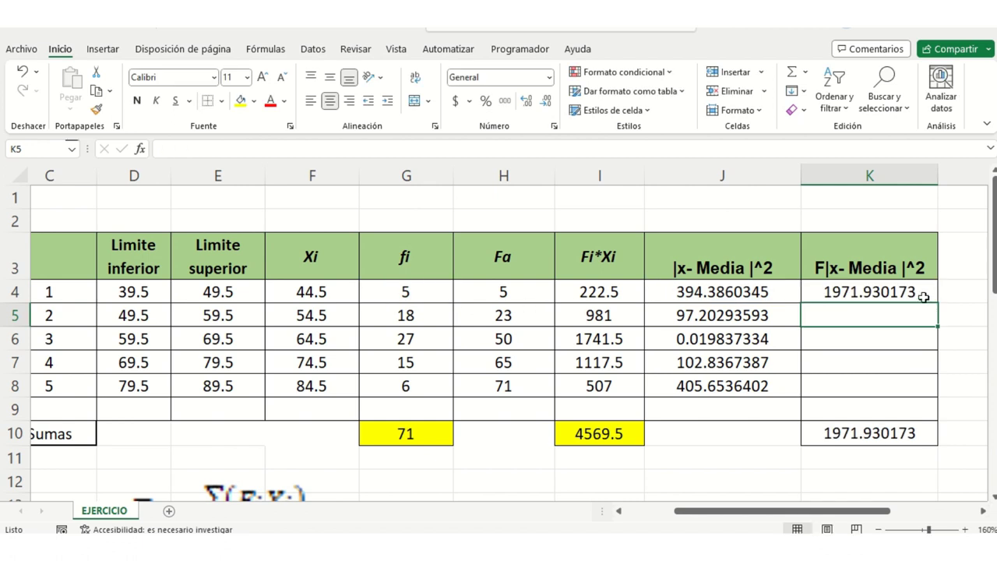
pyautogui.moveTo(939, 302); pyautogui.dragTo(941, 396)
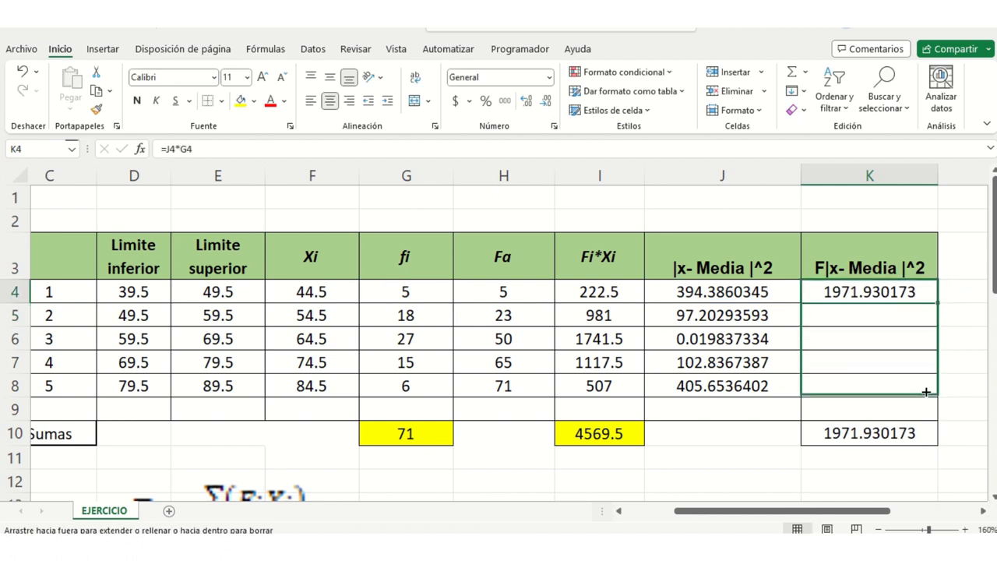
pyautogui.click(846, 442)
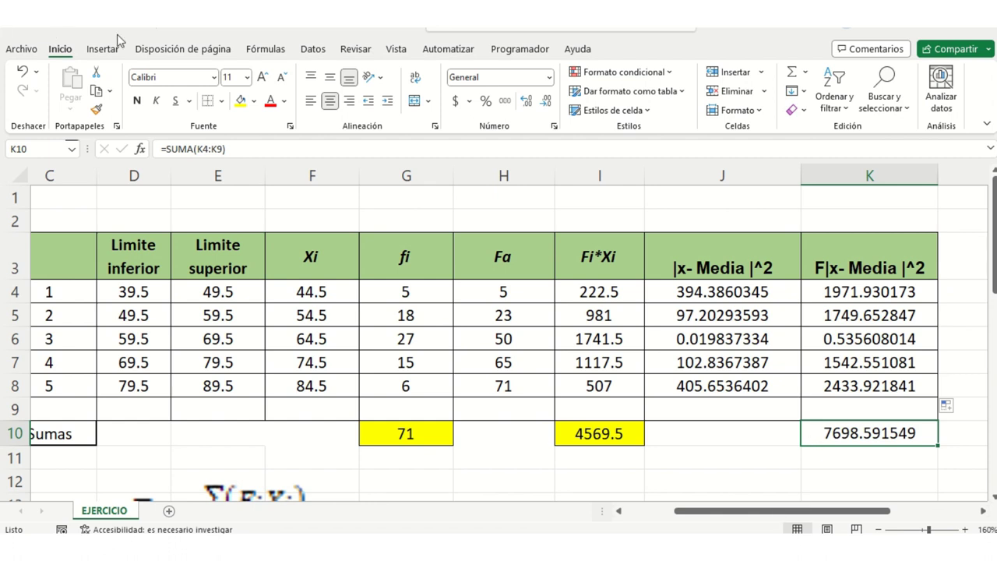
pyautogui.click(241, 100)
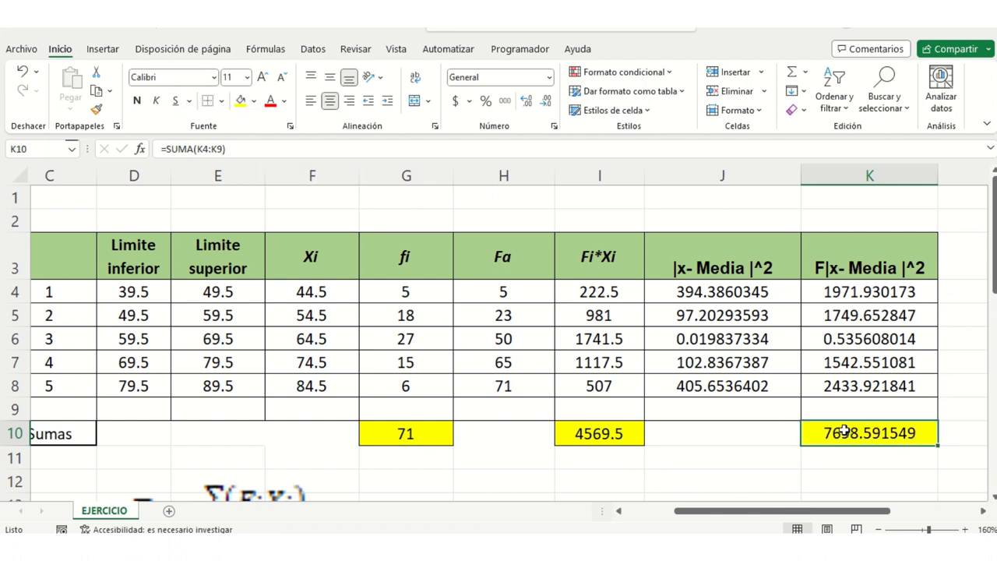
pyautogui.scroll(-2, 844, 430)
pyautogui.click(837, 386)
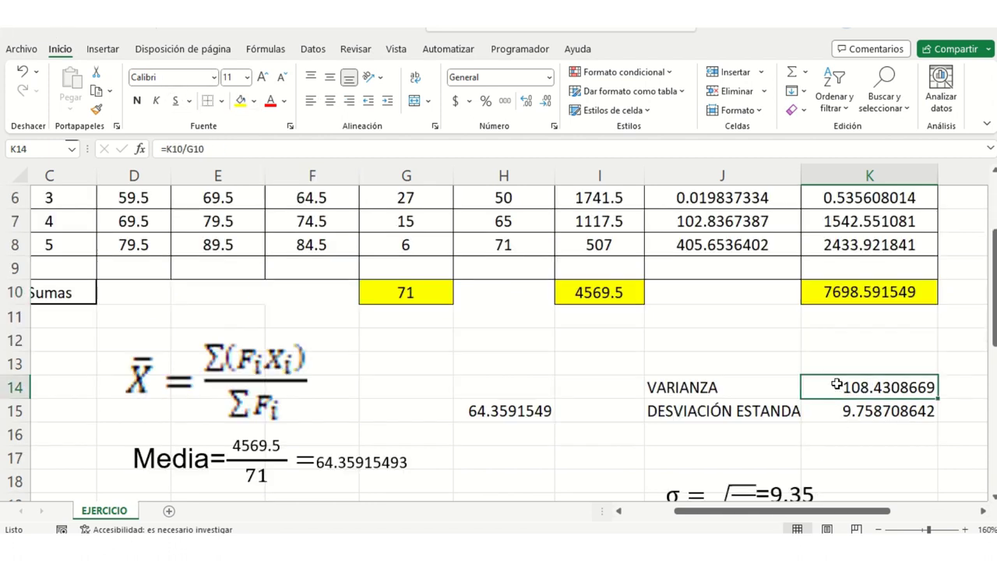
pyautogui.doubleClick(836, 385)
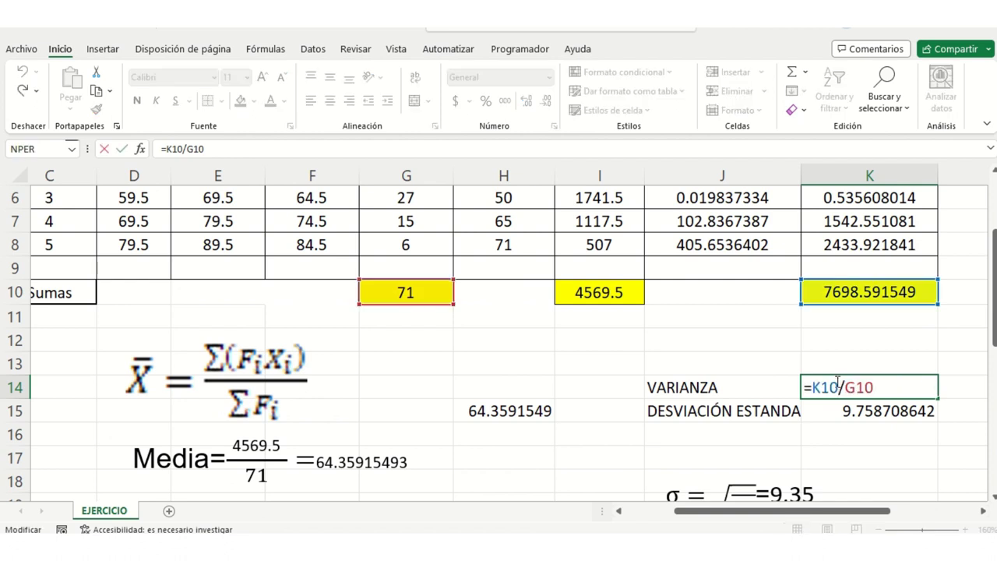
pyautogui.click(854, 402)
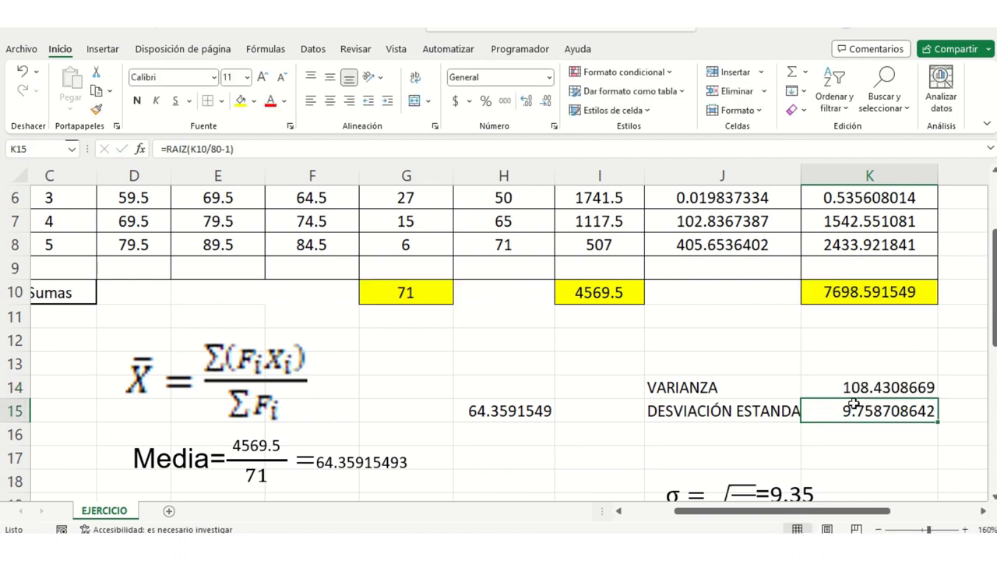
pyautogui.doubleClick(854, 407)
pyautogui.press('Return')
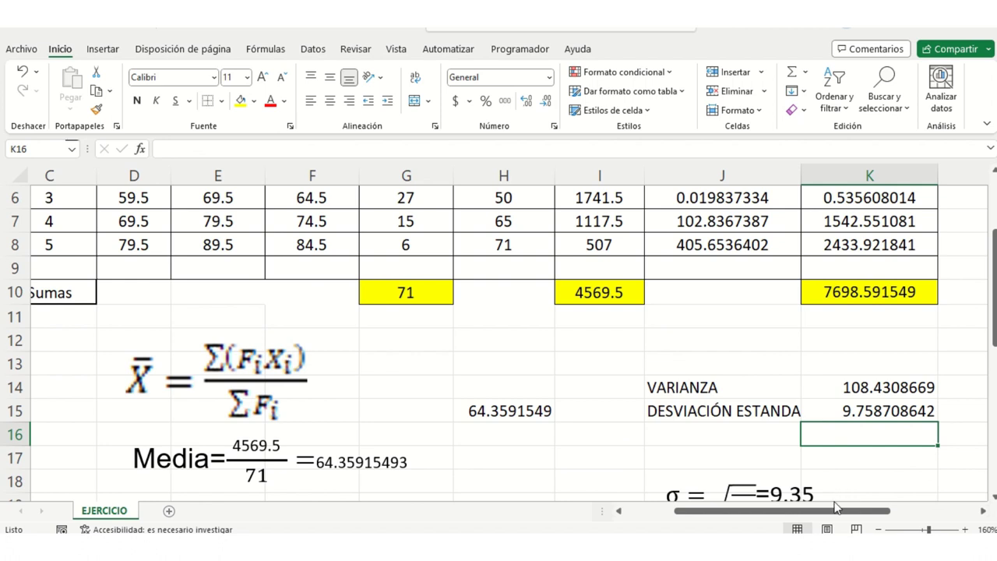
pyautogui.moveTo(835, 507); pyautogui.dragTo(784, 495)
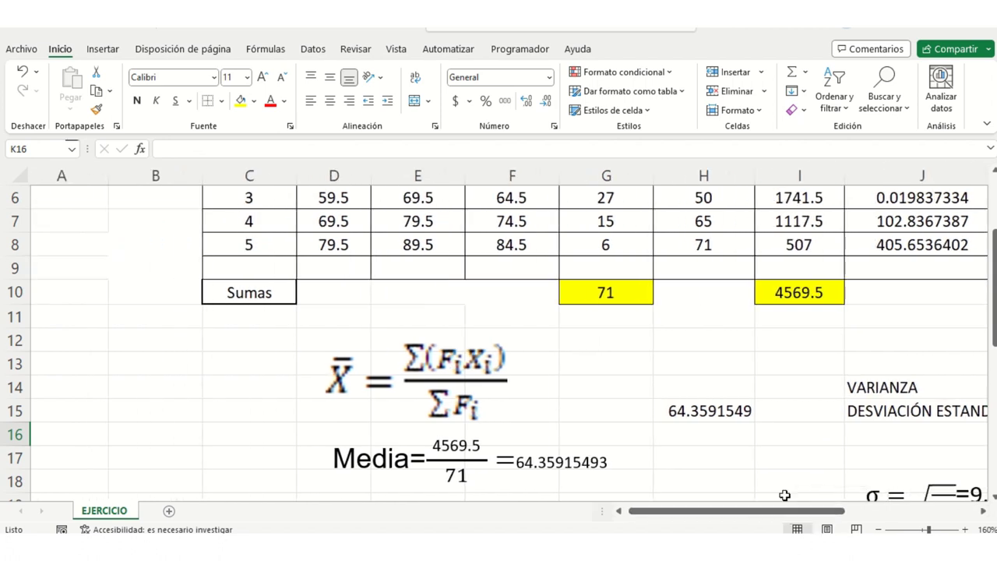
pyautogui.scroll(-2, 809, 462)
pyautogui.scroll(-1, 574, 396)
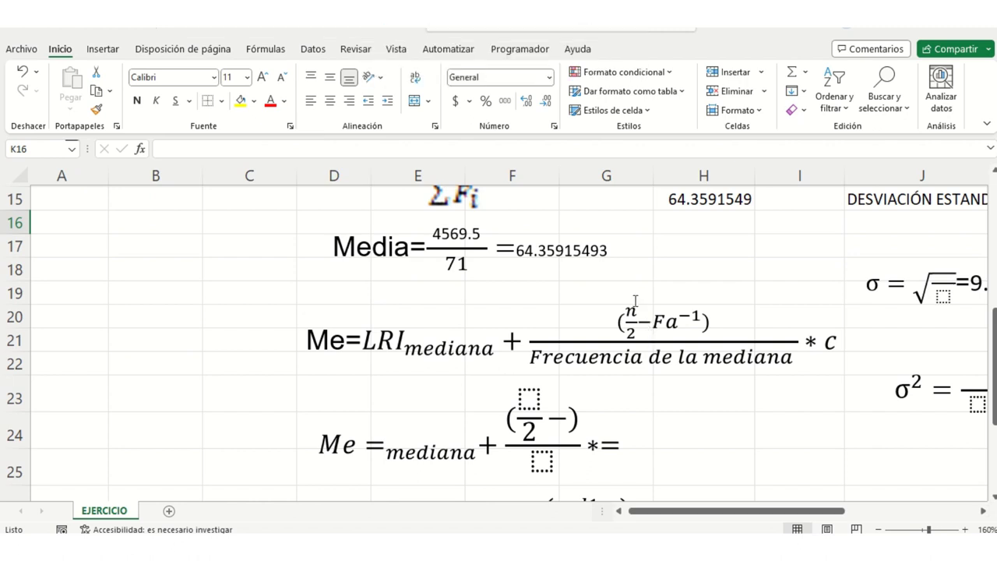
# Enter the half-of-71 value in H18 and check the cumulative frequency formula in H6.
pyautogui.doubleClick(661, 268)
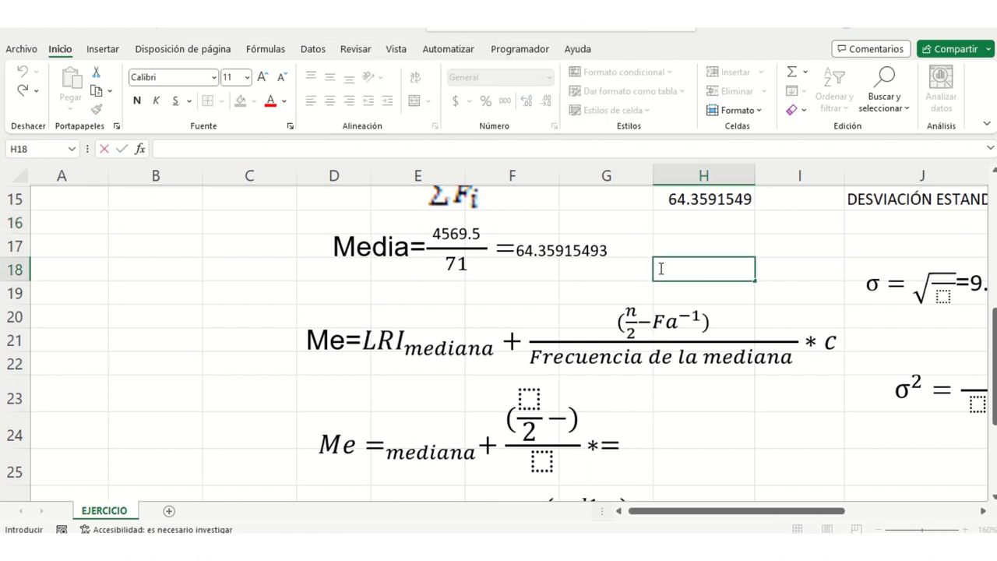
pyautogui.write('=71')
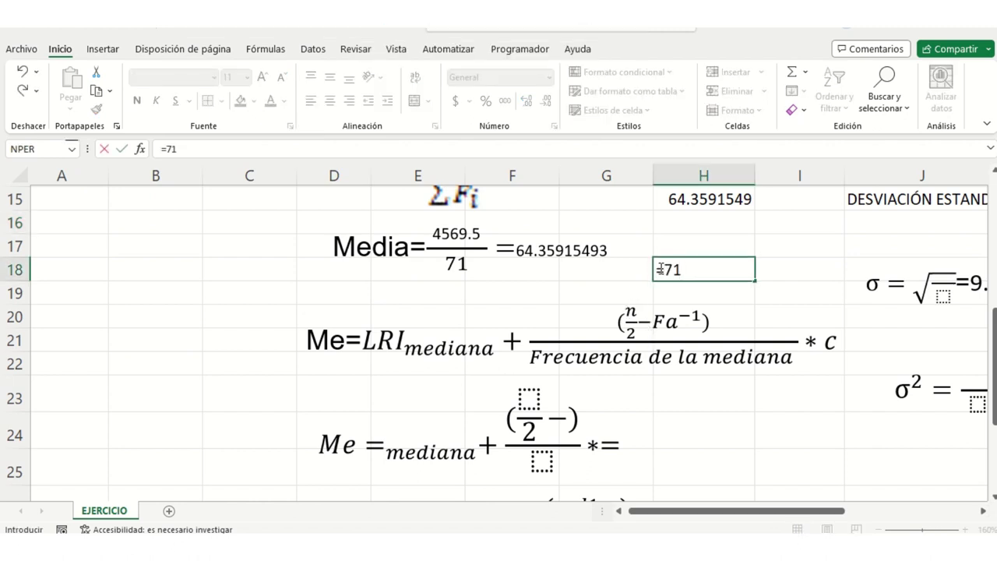
pyautogui.write('2')
pyautogui.press('Return')
pyautogui.scroll(2, 660, 267)
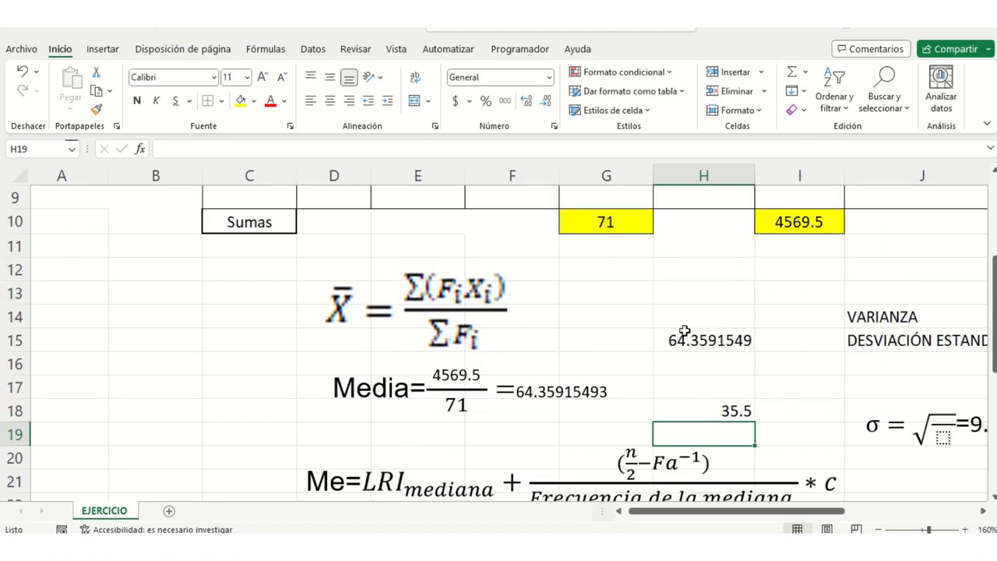
pyautogui.scroll(2, 661, 335)
pyautogui.scroll(1, 686, 338)
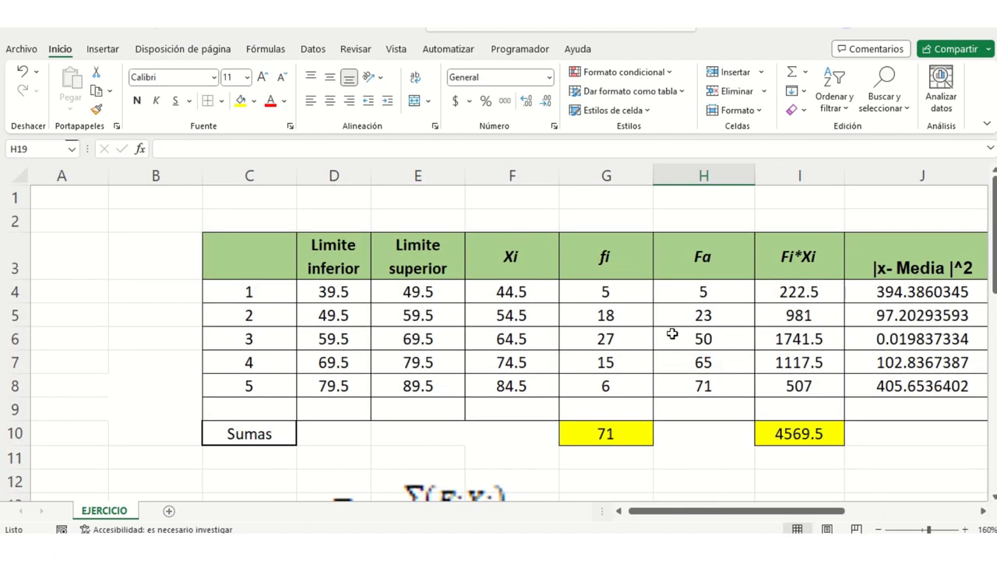
pyautogui.doubleClick(710, 339)
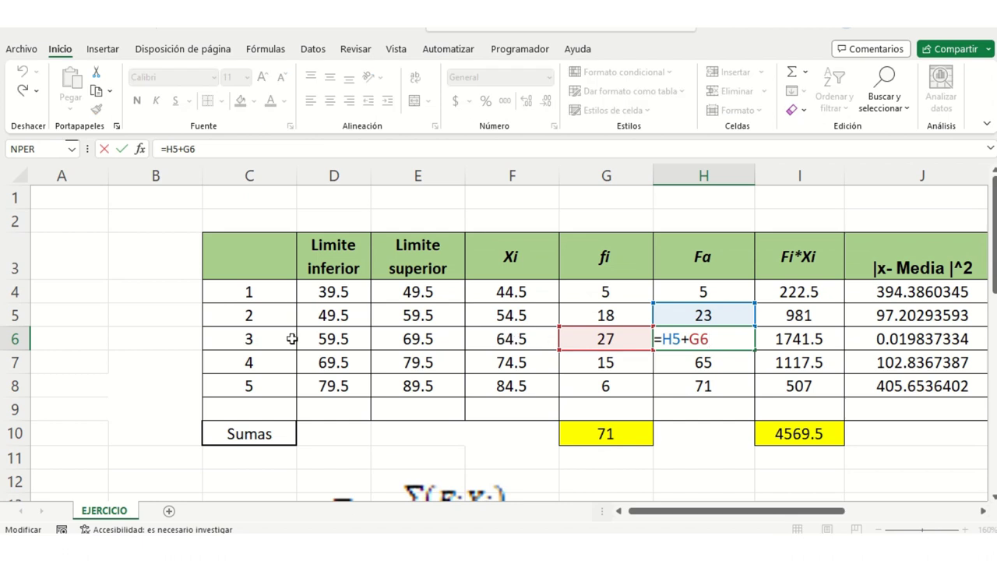
pyautogui.press('Return')
# Label cell B6 with Me.
pyautogui.click(161, 342)
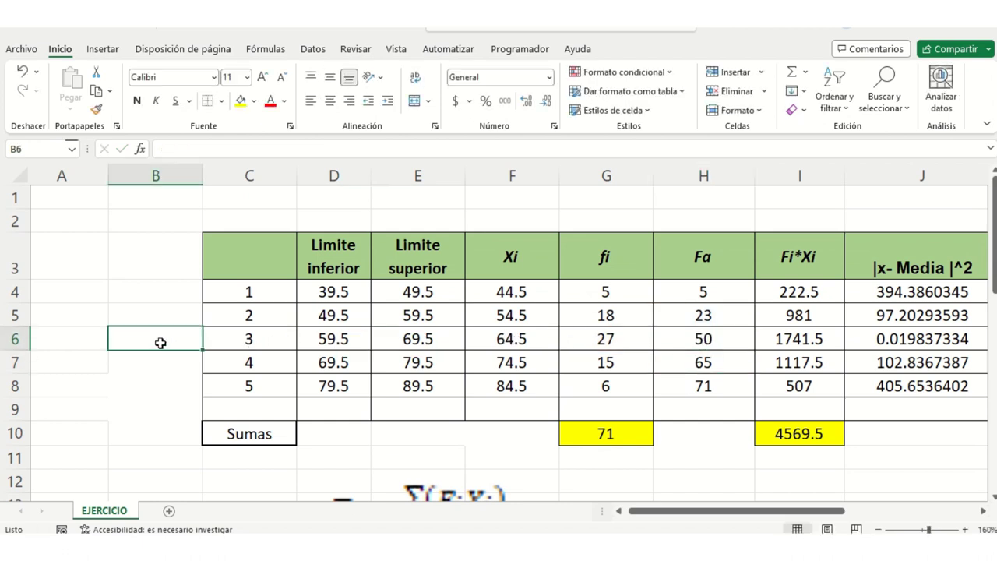
pyautogui.write(',')
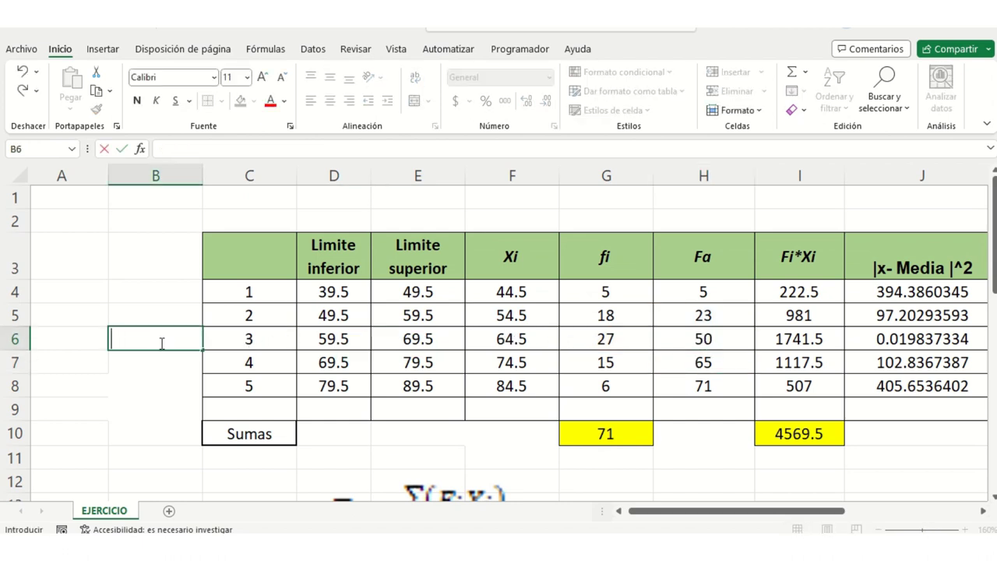
pyautogui.write('m')
pyautogui.press('BackSpace')
pyautogui.write('M')
pyautogui.press('BackSpace')
pyautogui.write('e')
pyautogui.click(368, 322)
pyautogui.scroll(-2, 461, 332)
pyautogui.scroll(-4, 460, 332)
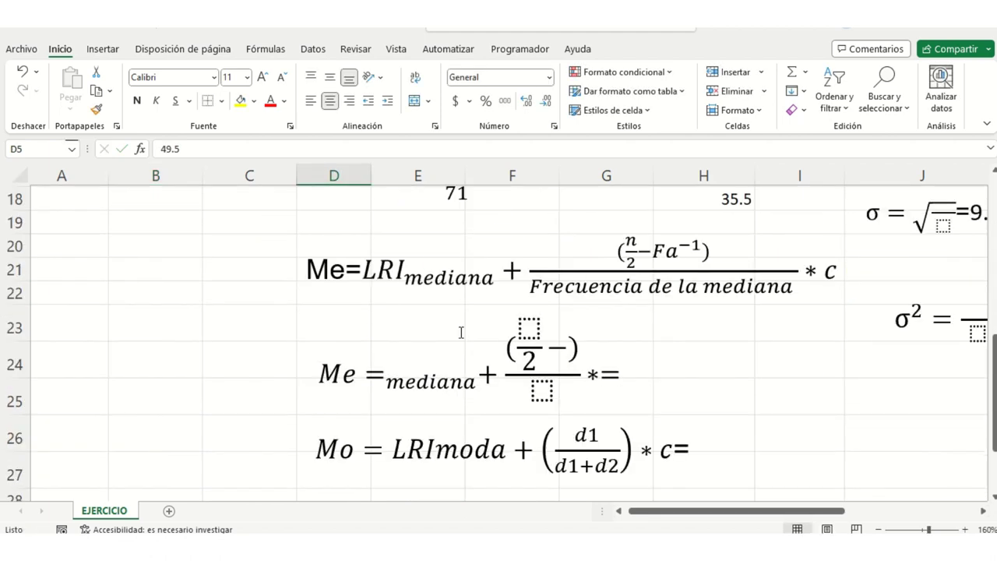
# Fill the median equation's start with 59.5 and numerator 71/2 − 23.
pyautogui.click(389, 367)
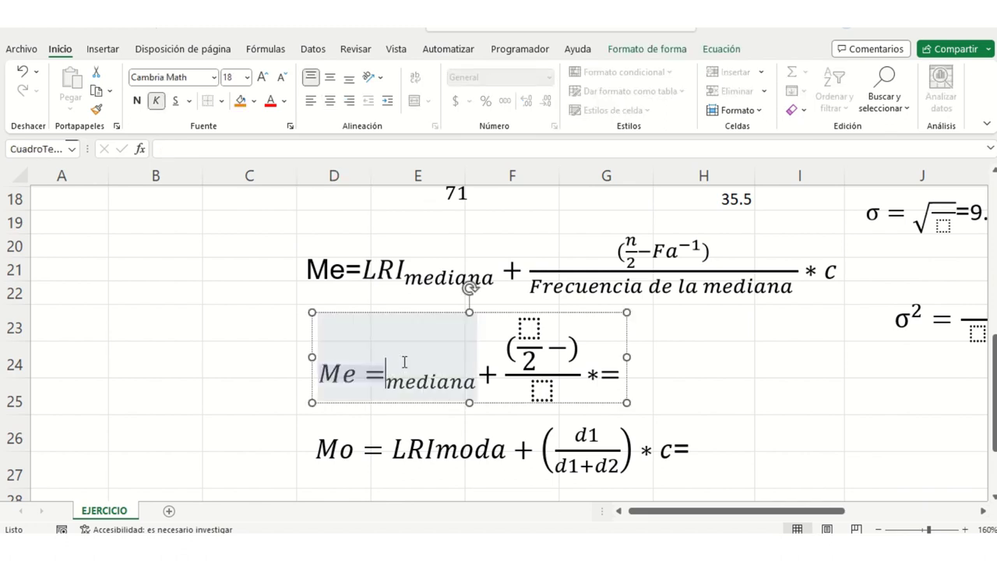
pyautogui.write('59.5')
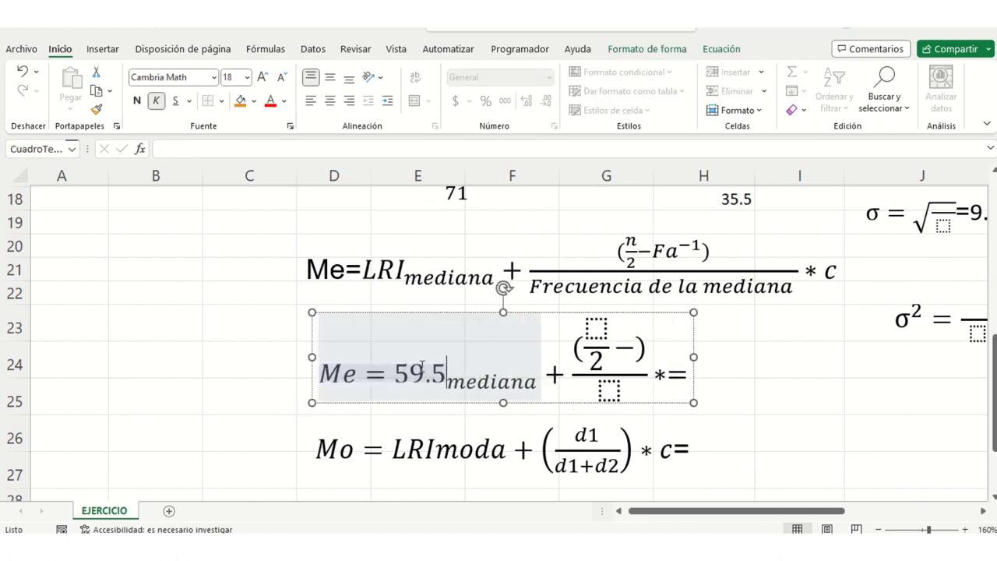
pyautogui.click(597, 331)
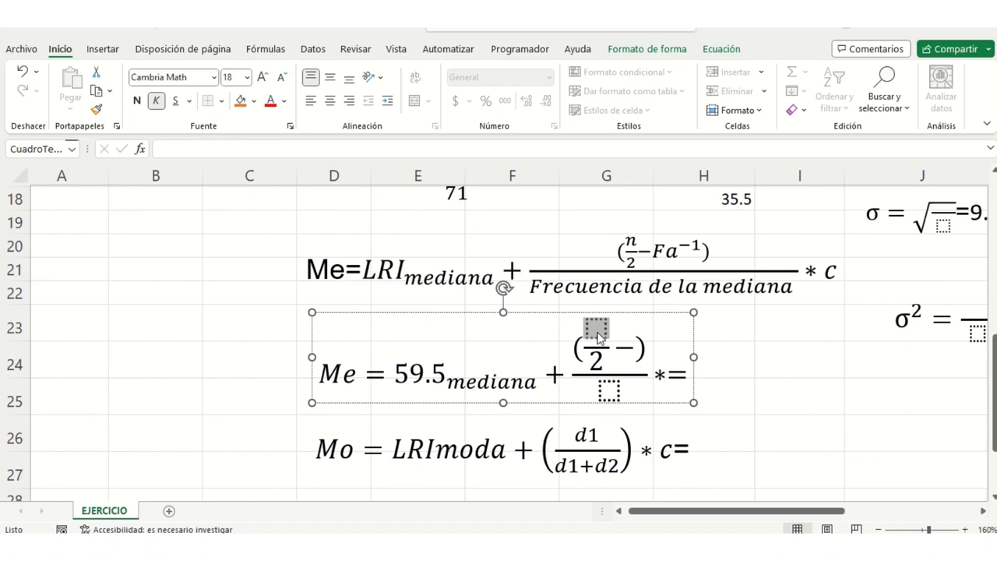
pyautogui.write('71')
pyautogui.click(640, 343)
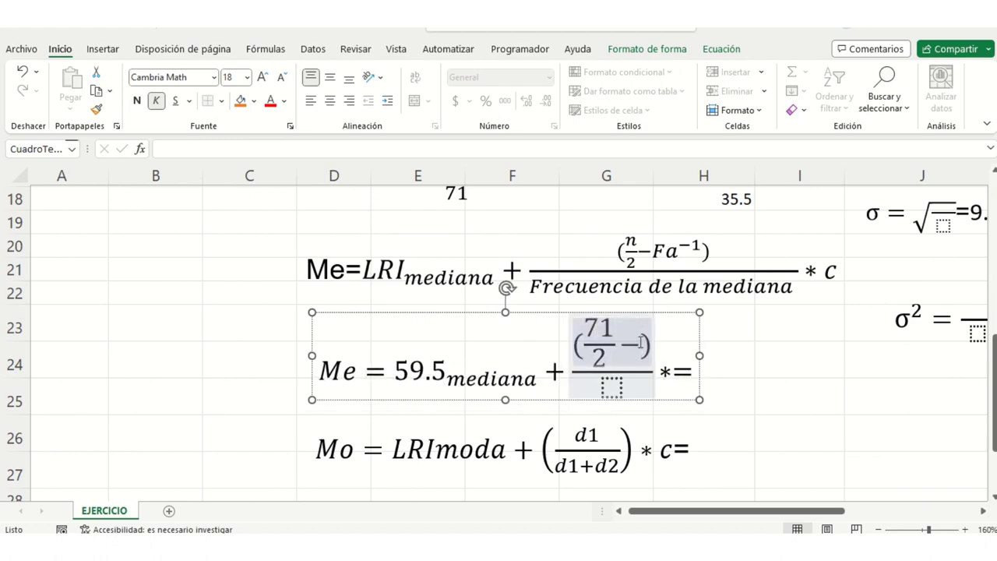
pyautogui.scroll(4, 641, 345)
pyautogui.scroll(2, 643, 347)
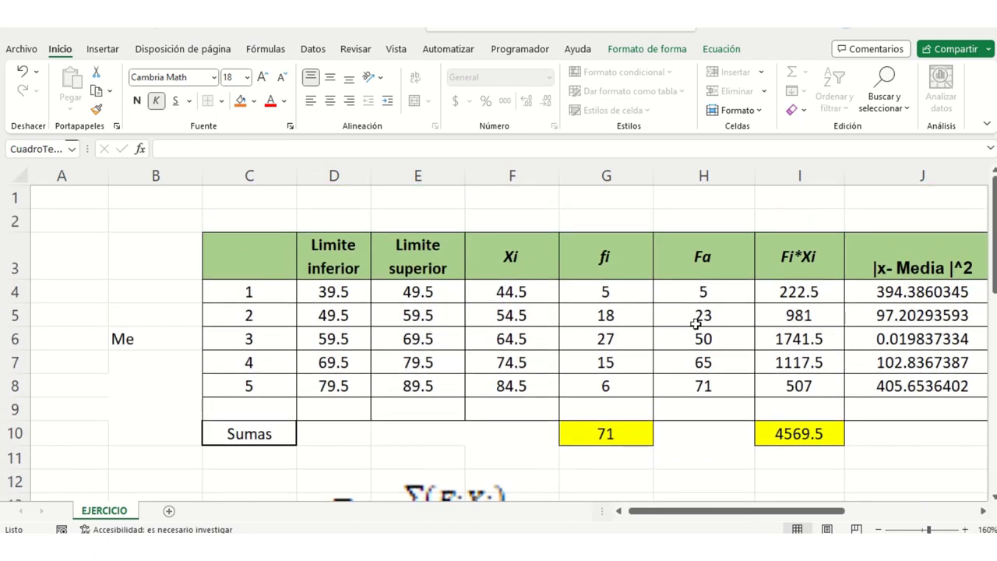
pyautogui.scroll(-4, 695, 325)
pyautogui.scroll(-2, 689, 330)
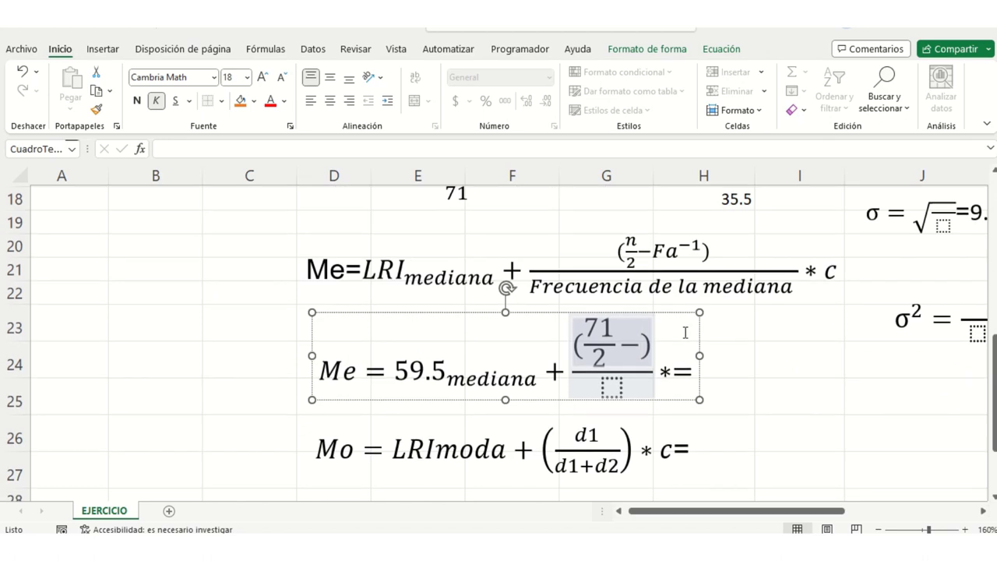
pyautogui.write('23')
pyautogui.scroll(3, 707, 290)
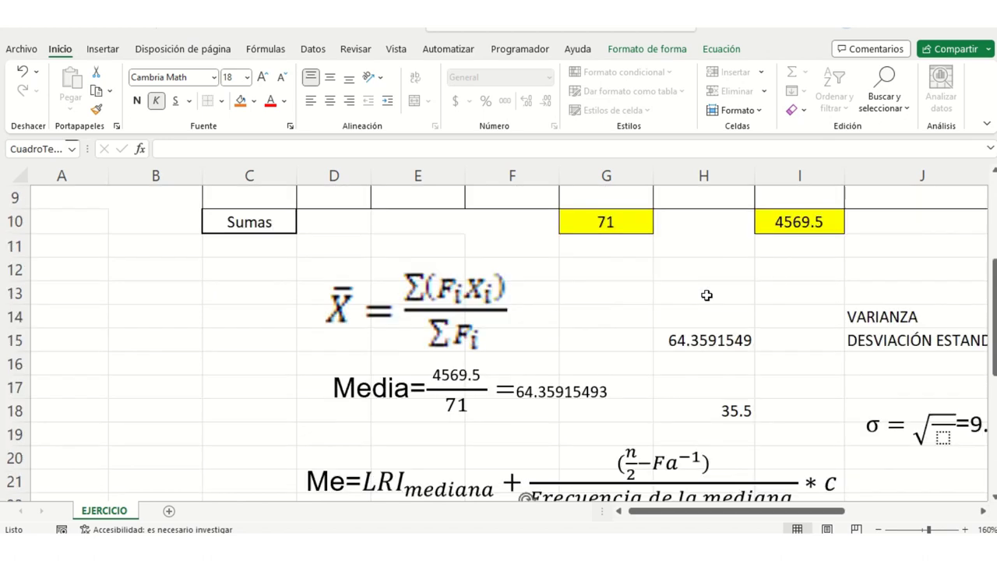
pyautogui.scroll(3, 691, 296)
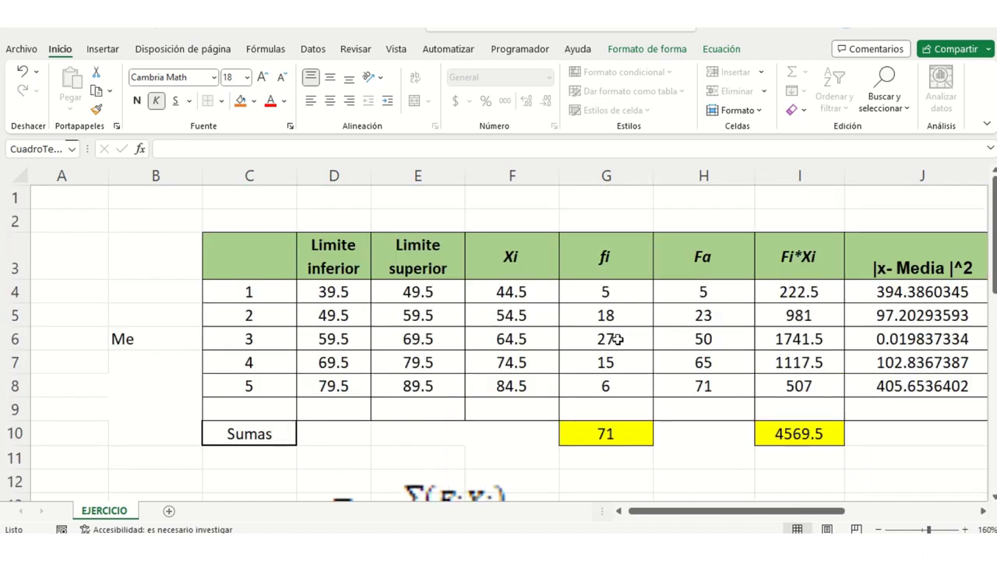
pyautogui.scroll(-4, 621, 339)
pyautogui.scroll(-3, 623, 335)
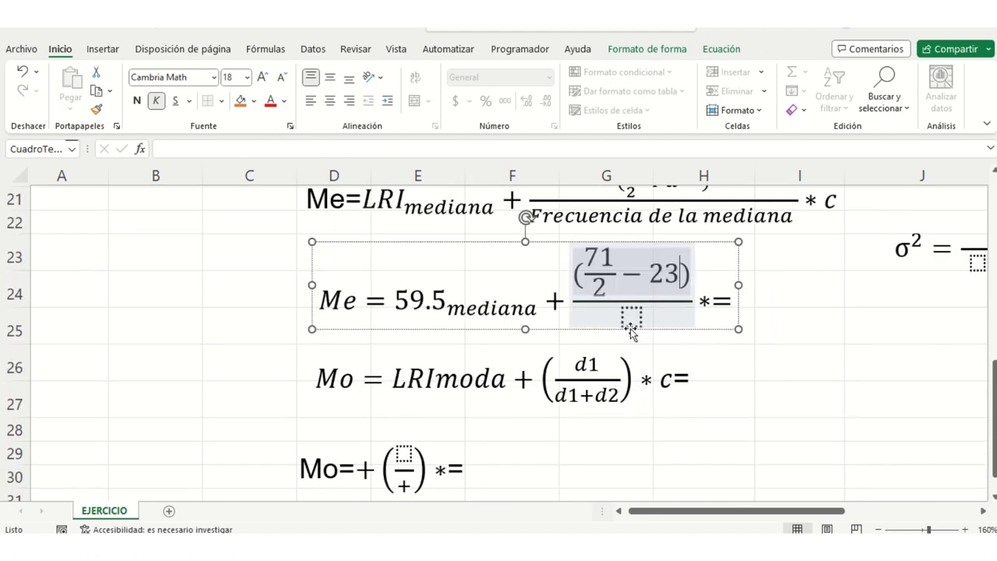
# Complete the median fraction with denominator 27 and multiply it by 10.
pyautogui.click(632, 318)
pyautogui.write('27')
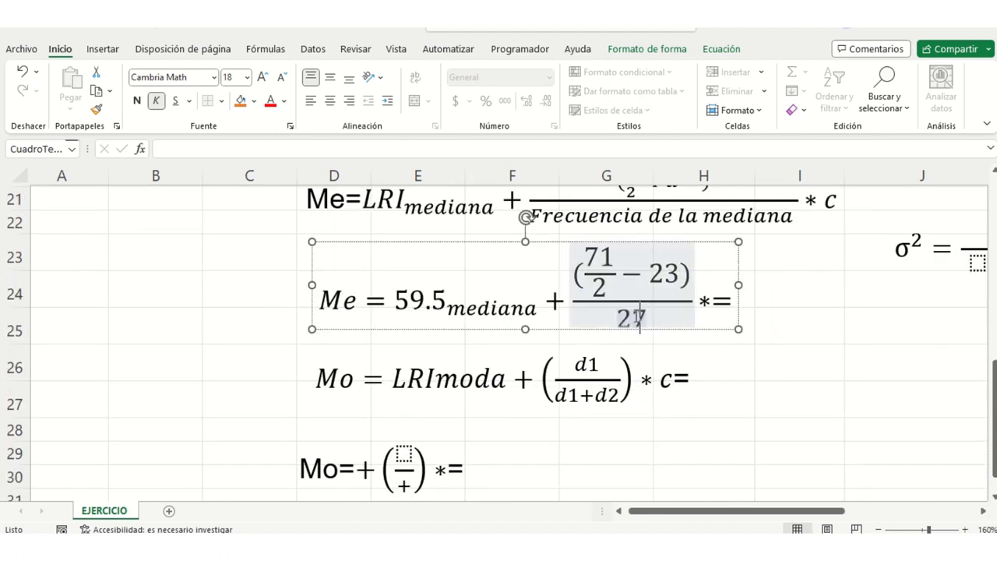
pyautogui.scroll(4, 634, 313)
pyautogui.scroll(3, 634, 315)
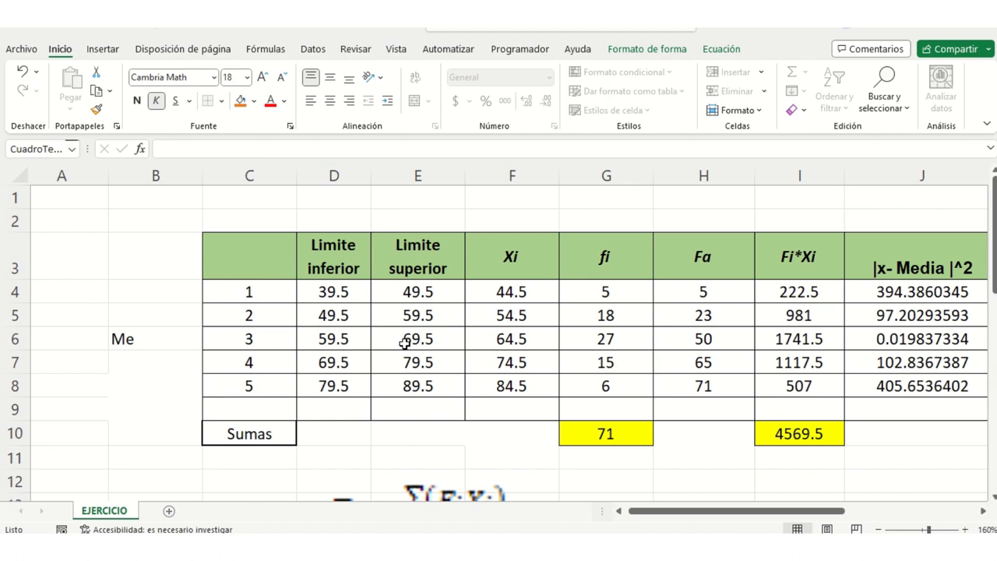
pyautogui.scroll(-5, 467, 331)
pyautogui.scroll(-3, 448, 346)
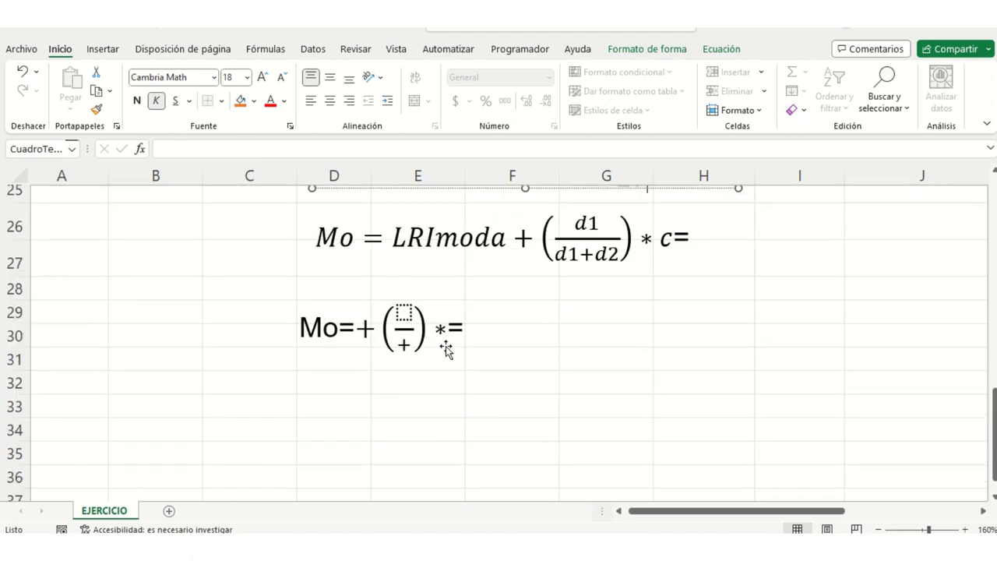
pyautogui.scroll(2, 455, 340)
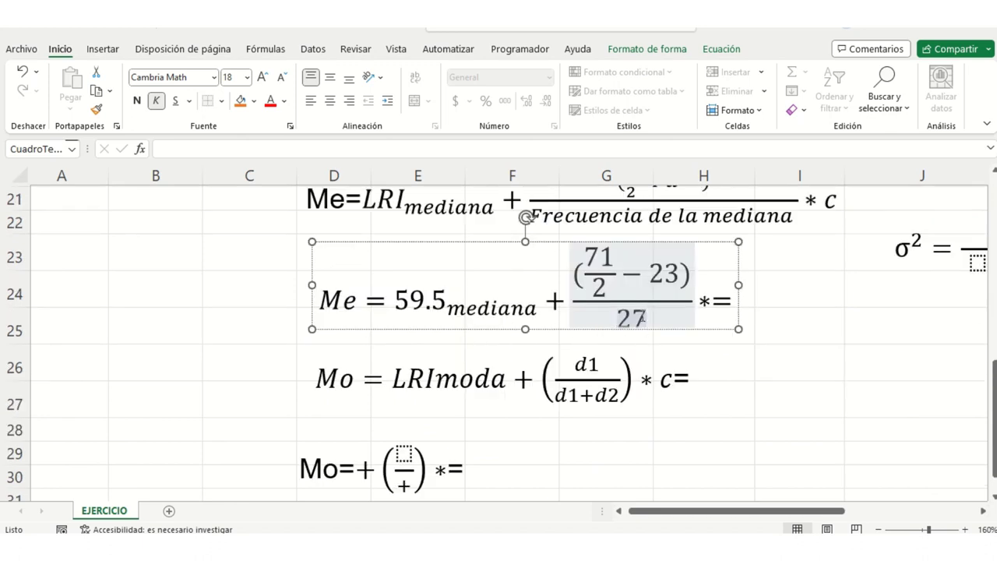
pyautogui.moveTo(643, 317); pyautogui.dragTo(650, 319)
pyautogui.click(709, 307)
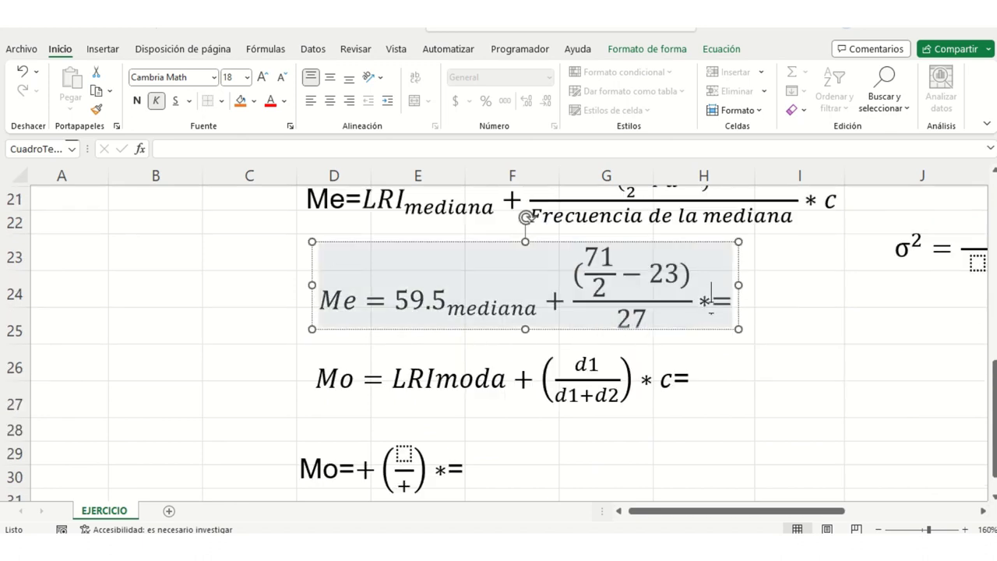
pyautogui.write('10')
pyautogui.click(825, 299)
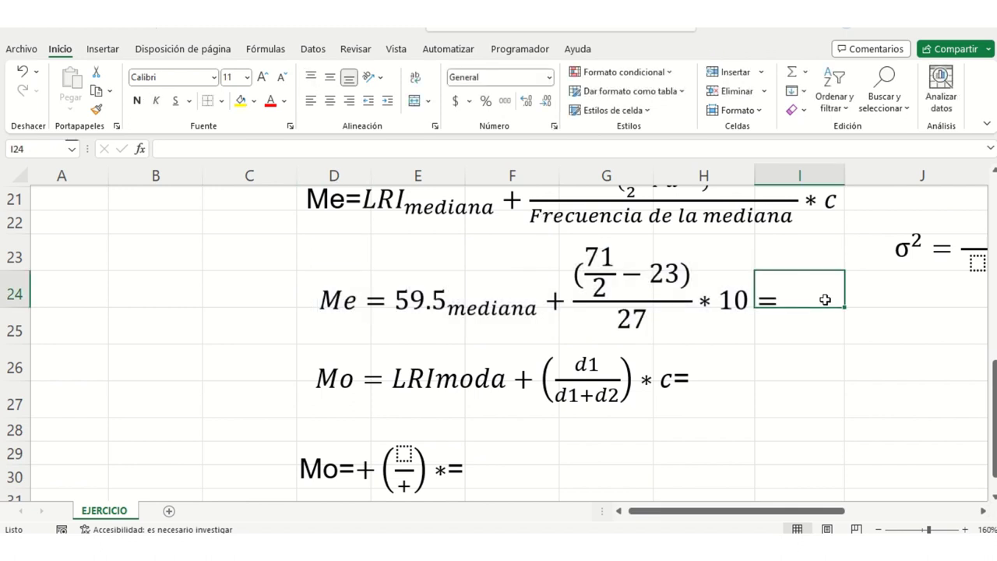
# Type the median result 64.12 after the equation's equals sign.
pyautogui.click(851, 358)
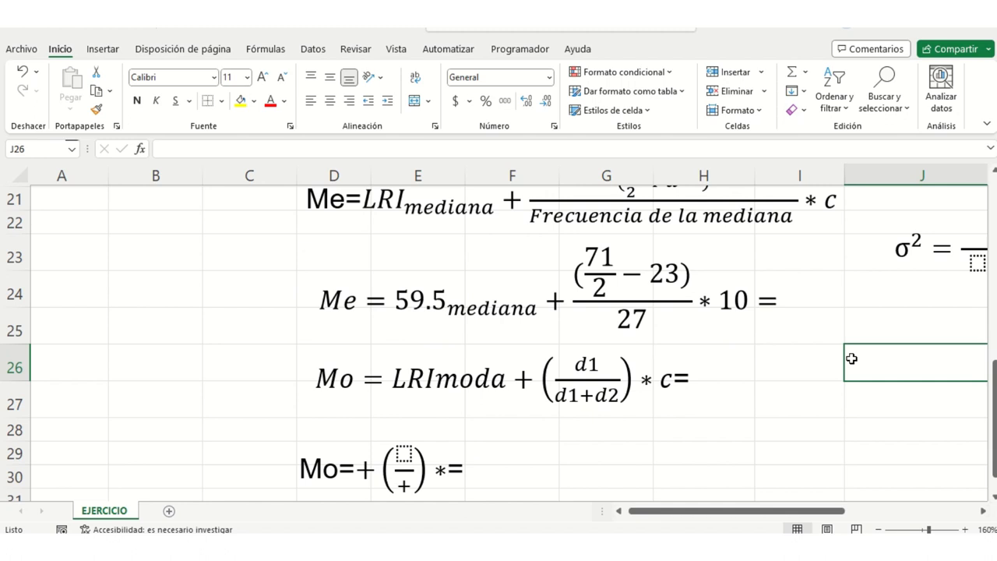
pyautogui.click(781, 302)
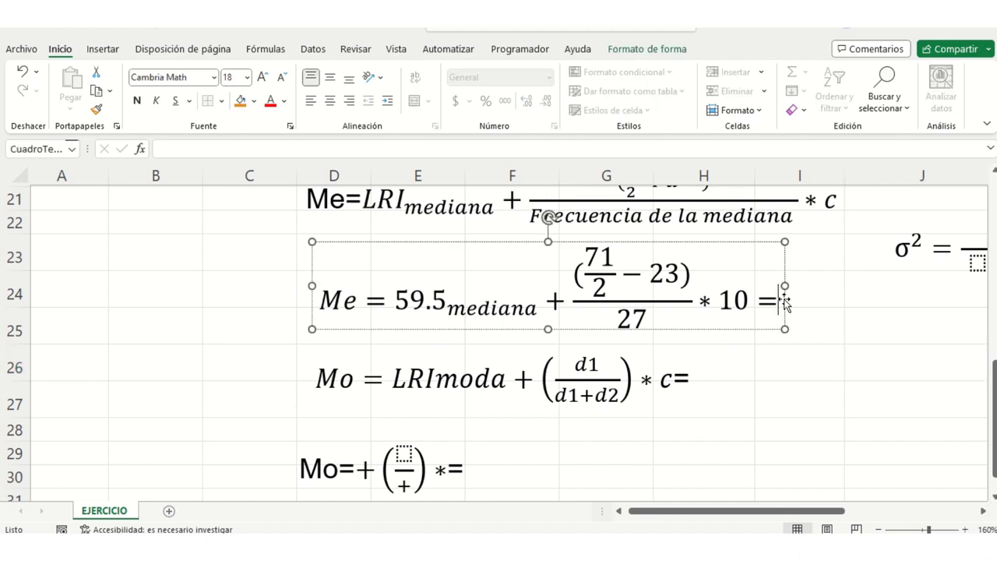
pyautogui.write('64.')
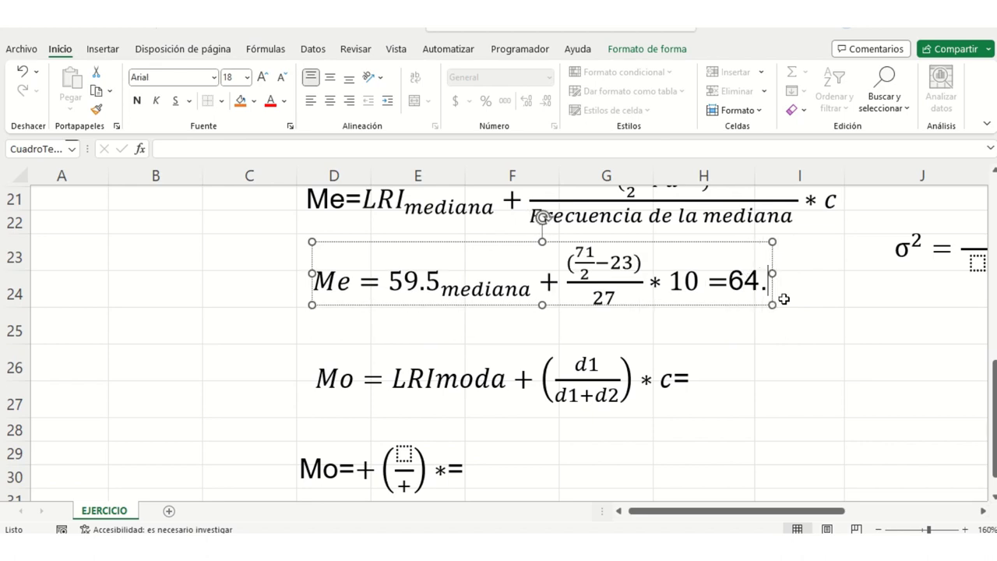
pyautogui.write('12')
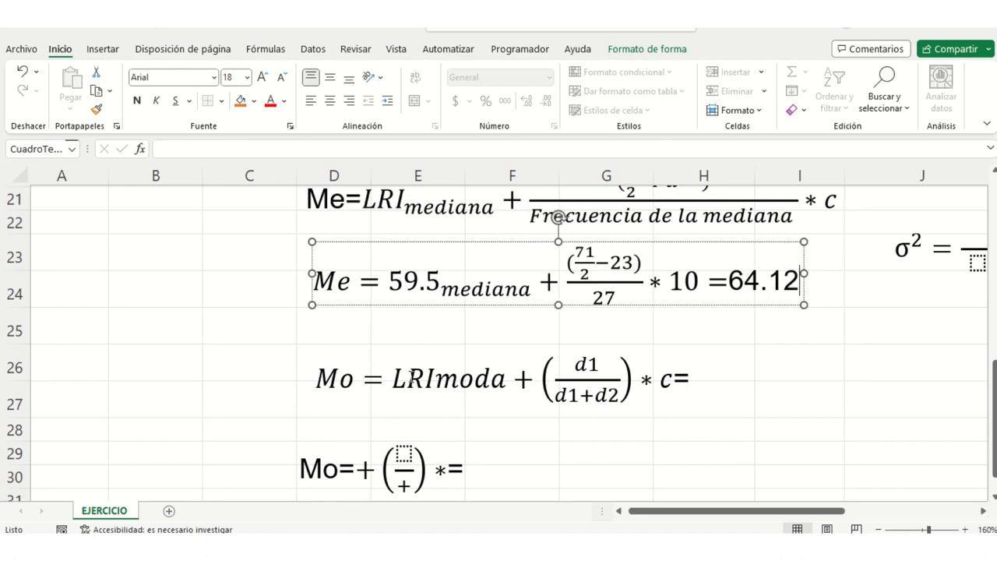
# Enter the label Mo in cell A6, beneath the Me label.
pyautogui.scroll(7, 364, 461)
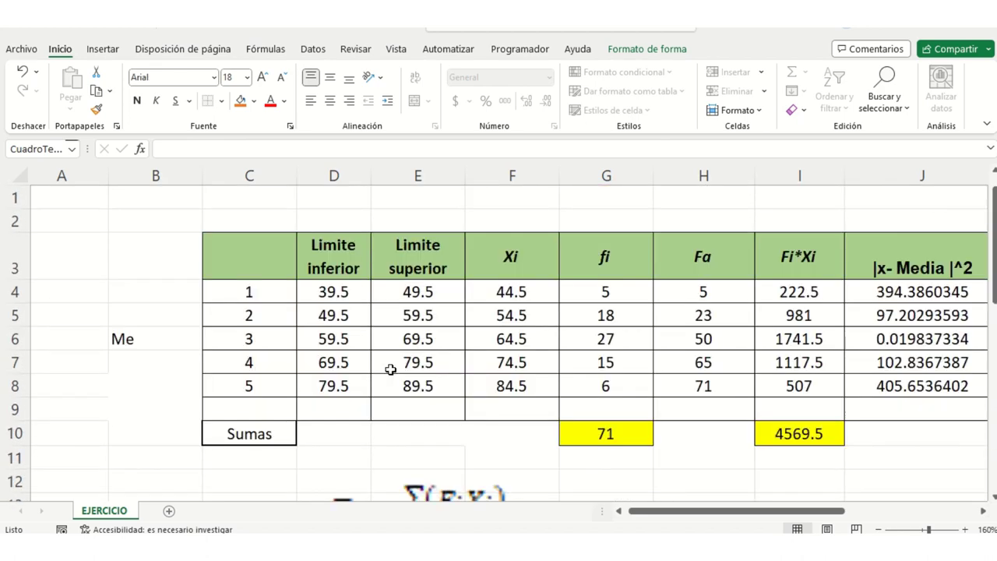
pyautogui.click(628, 333)
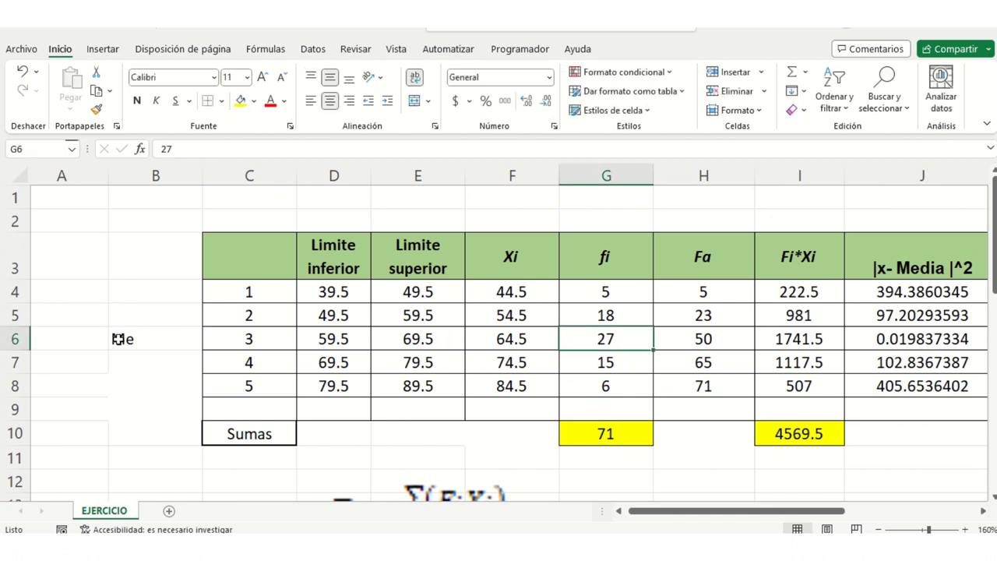
pyautogui.click(92, 336)
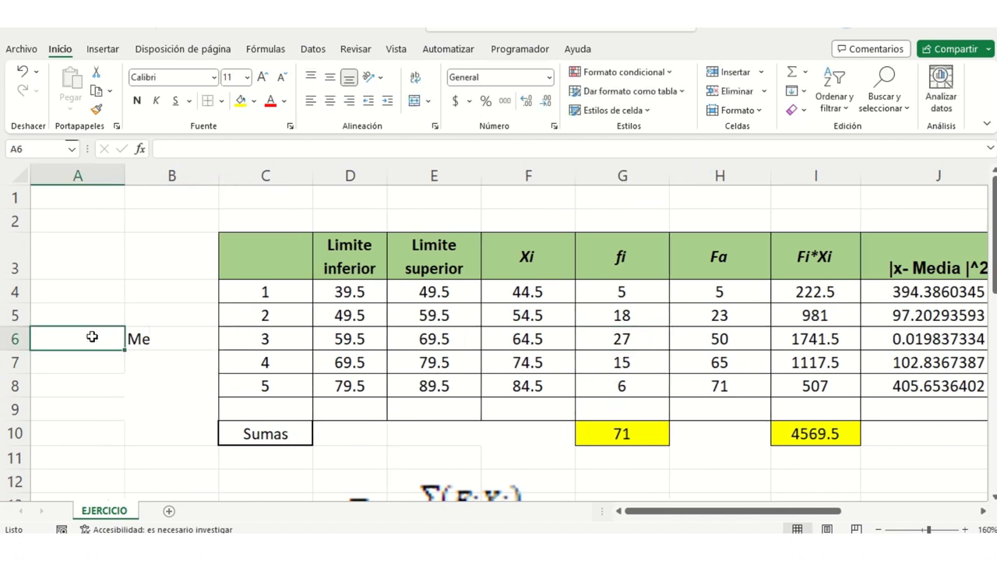
pyautogui.write('Mo')
pyautogui.click(134, 289)
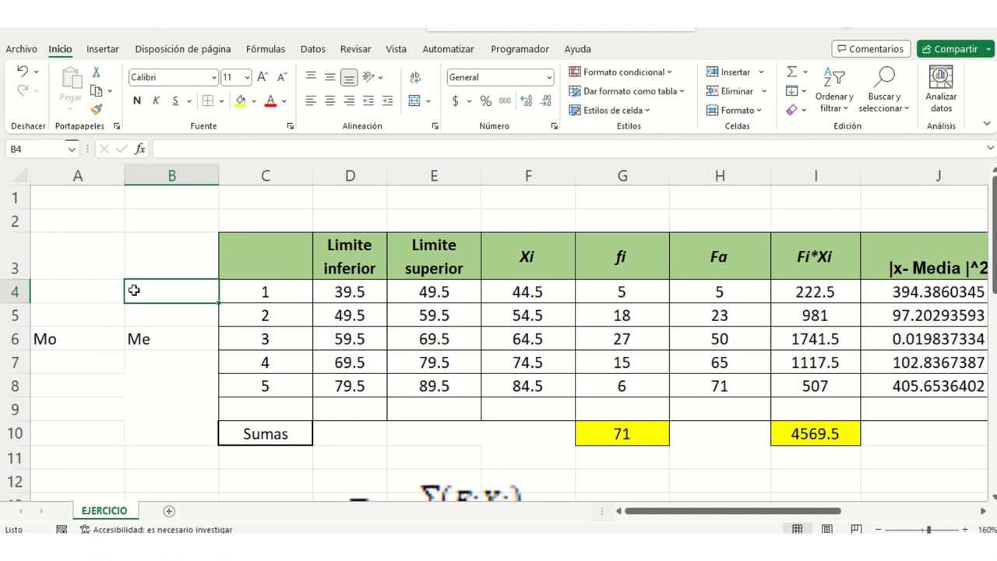
pyautogui.click(597, 336)
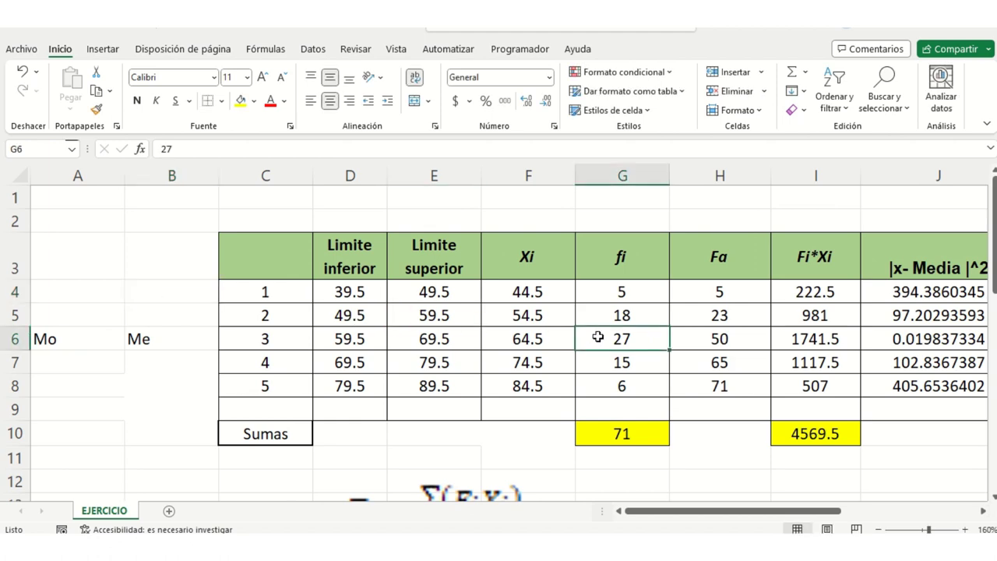
# Enter 59.5 after Mo= and 9 in the fraction's numerator.
pyautogui.scroll(-1, 618, 329)
pyautogui.scroll(-4, 577, 296)
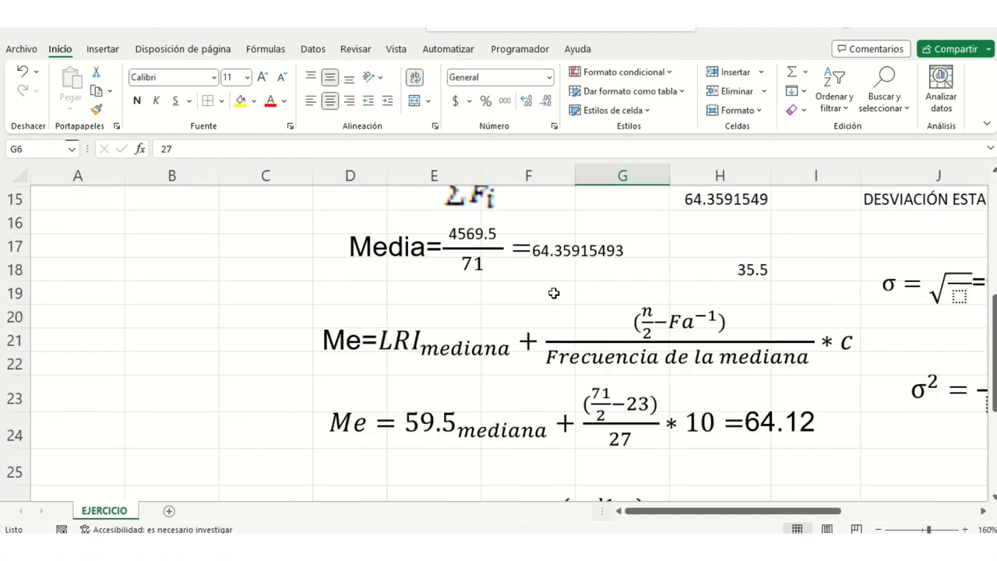
pyautogui.scroll(-3, 553, 293)
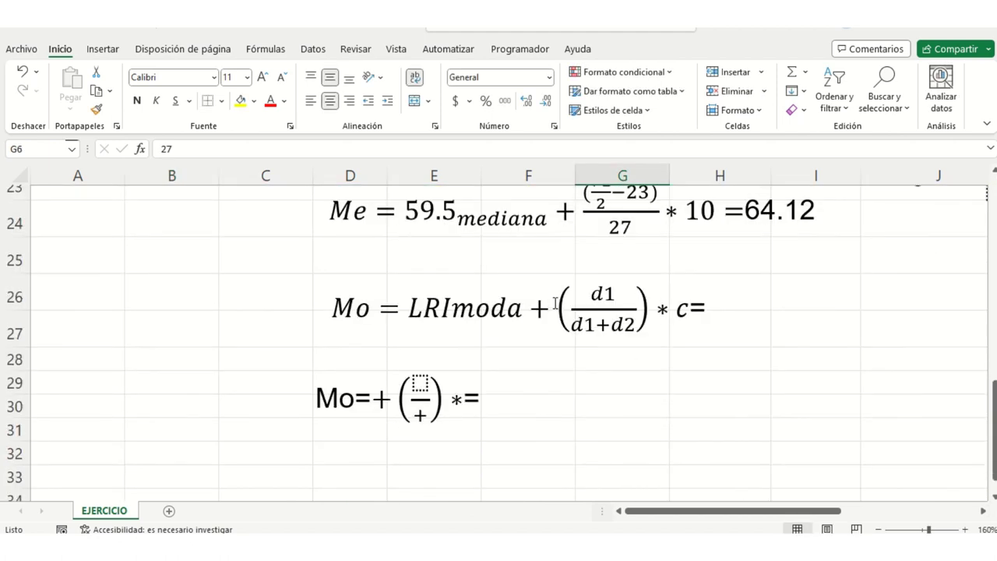
pyautogui.click(372, 391)
pyautogui.write('5')
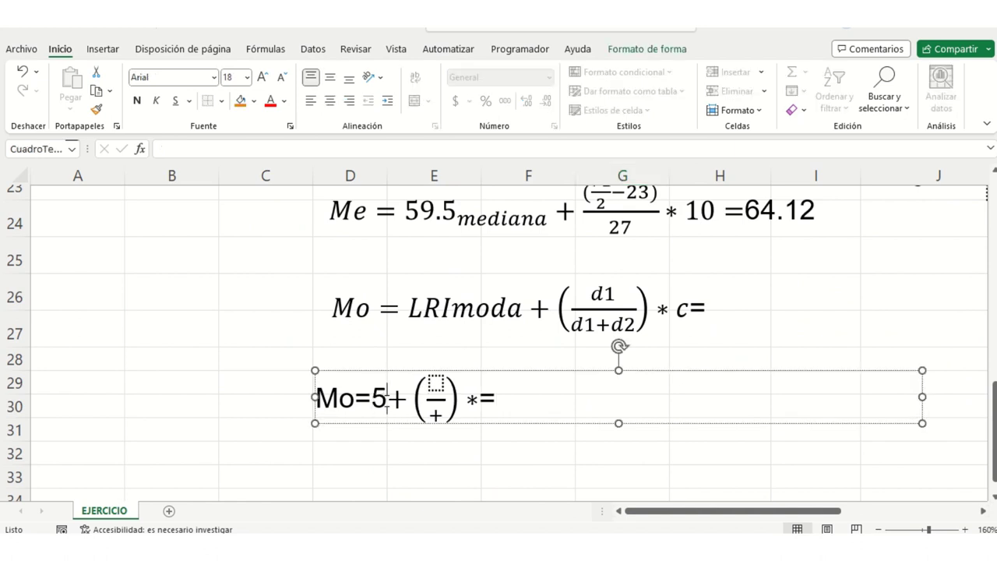
pyautogui.write('9.5')
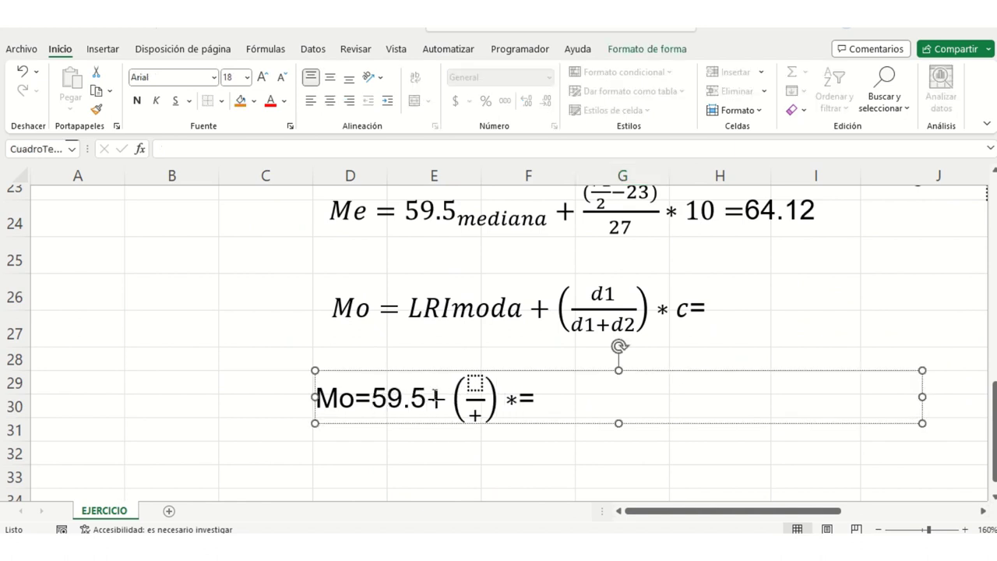
pyautogui.scroll(2, 397, 397)
pyautogui.scroll(5, 654, 293)
pyautogui.scroll(1, 656, 293)
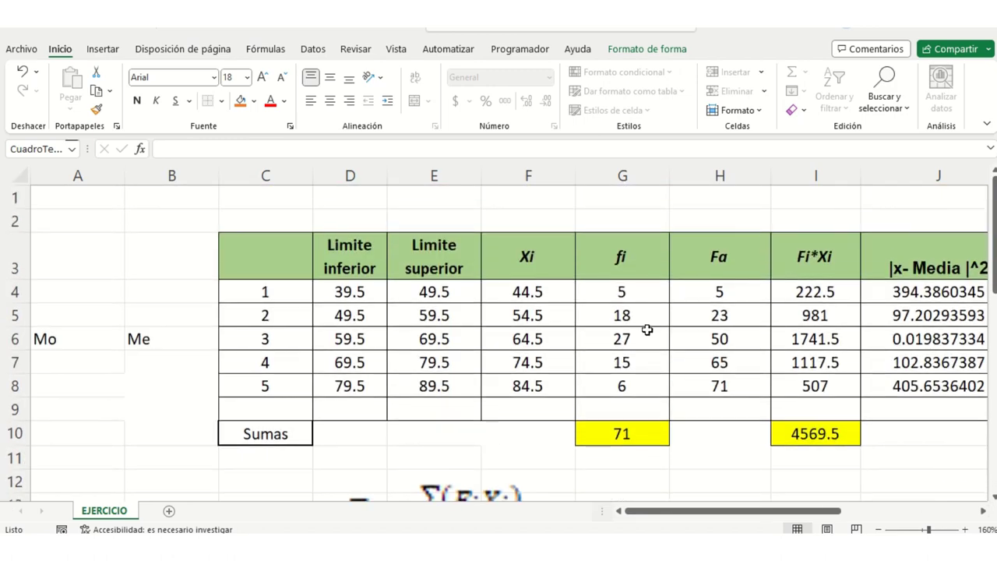
pyautogui.scroll(-6, 636, 319)
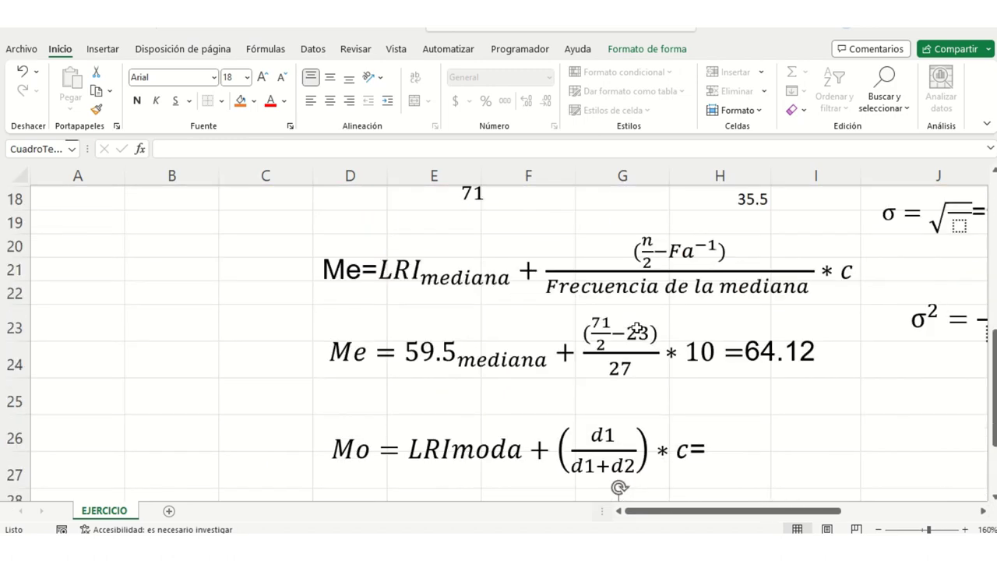
pyautogui.scroll(-2, 629, 329)
pyautogui.scroll(1, 629, 329)
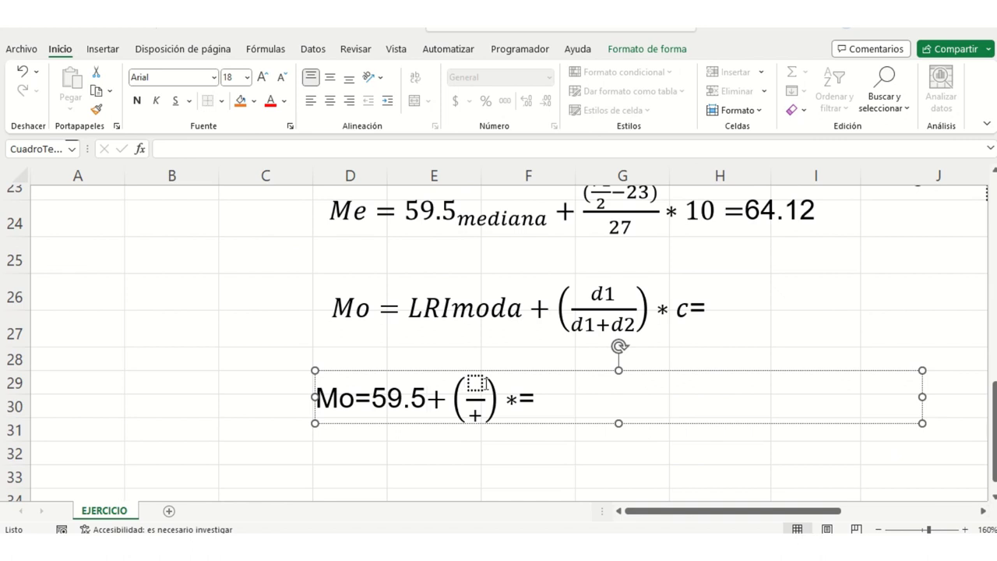
pyautogui.click(465, 383)
pyautogui.write('9')
pyautogui.click(460, 409)
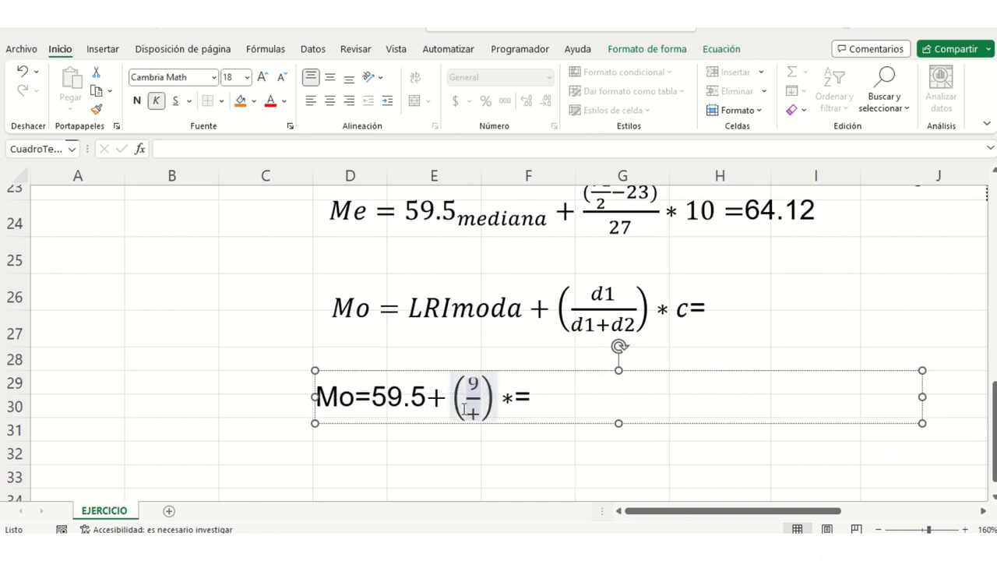
pyautogui.write('9')
pyautogui.press('BackSpace')
# Complete the denominator as 9+12, multiply by 10, and add the result 63.78.
pyautogui.click(472, 412)
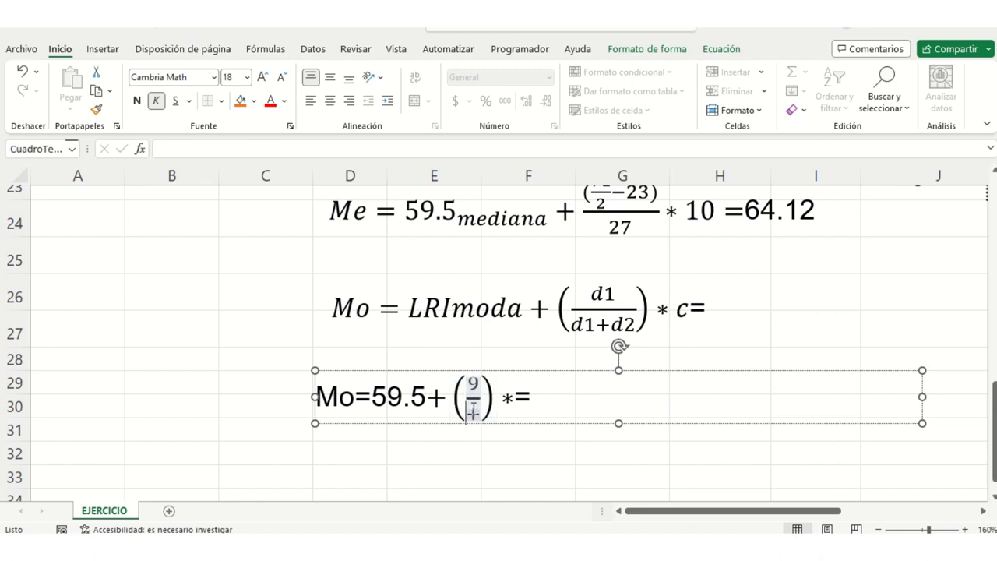
pyautogui.scroll(2, 472, 405)
pyautogui.scroll(6, 565, 398)
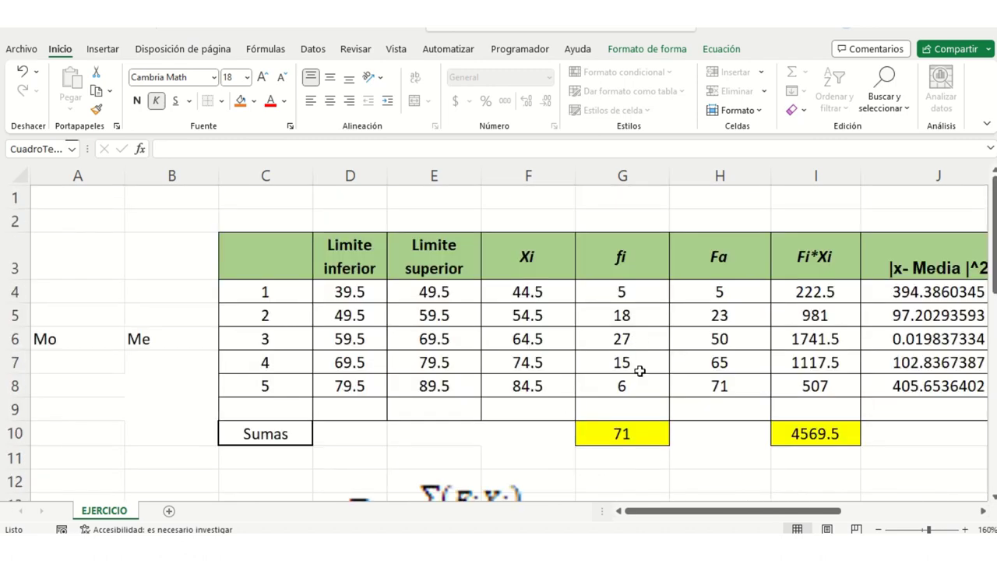
pyautogui.scroll(-4, 638, 370)
pyautogui.scroll(-3, 600, 395)
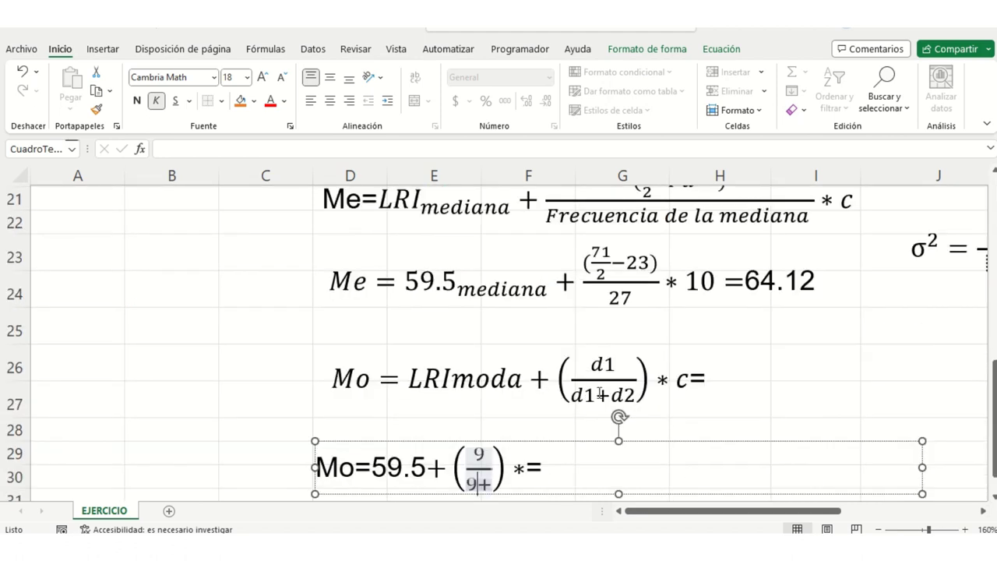
pyautogui.click(495, 479)
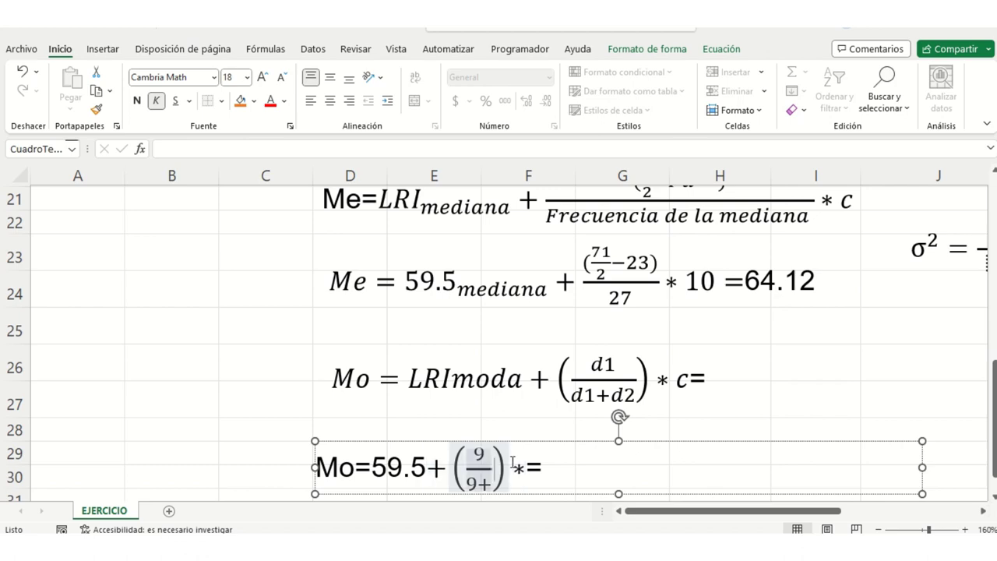
pyautogui.press('Left')
pyautogui.write('12')
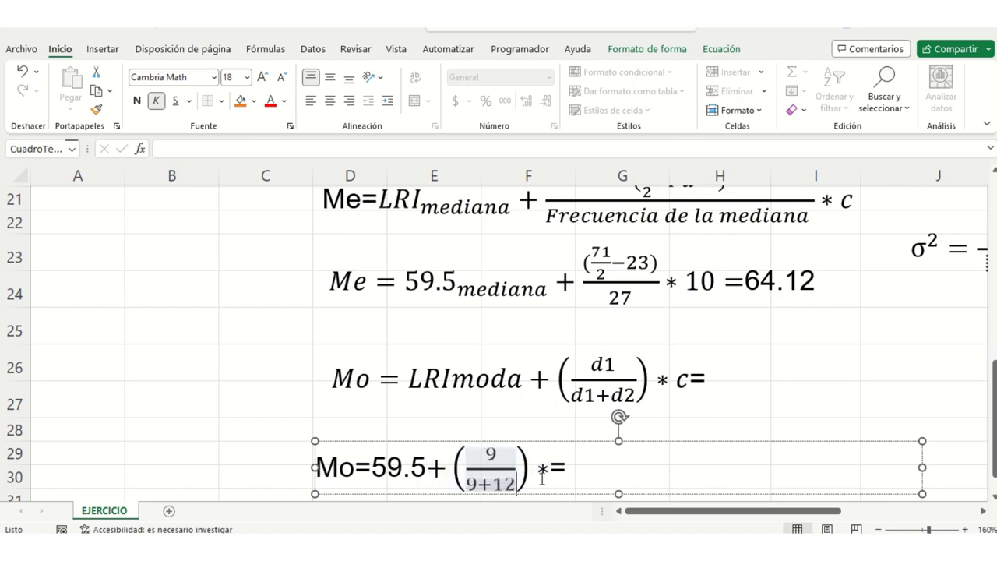
pyautogui.press('Right')
pyautogui.press('Right')
pyautogui.press('Right')
pyautogui.write('1')
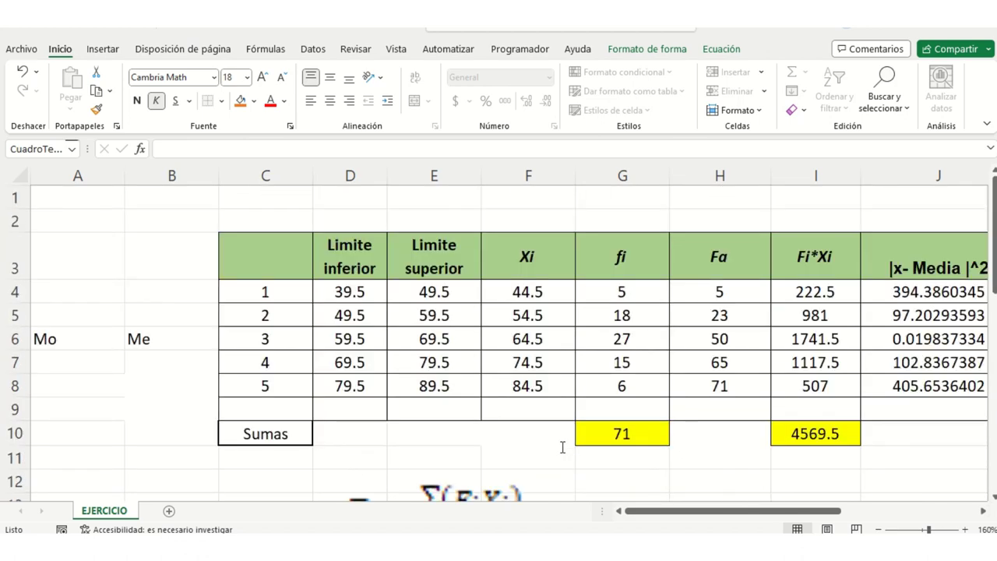
pyautogui.write('0=')
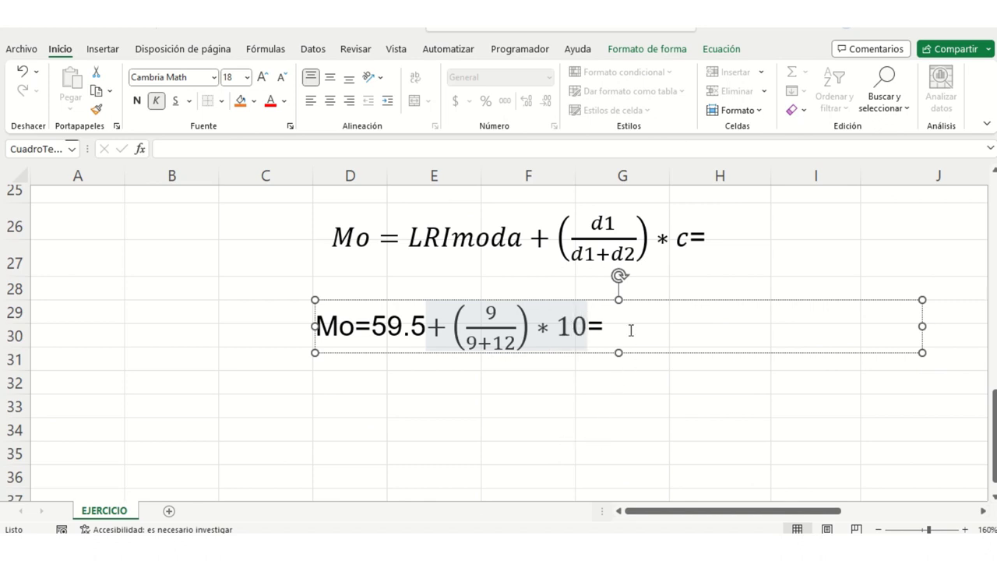
pyautogui.click(629, 327)
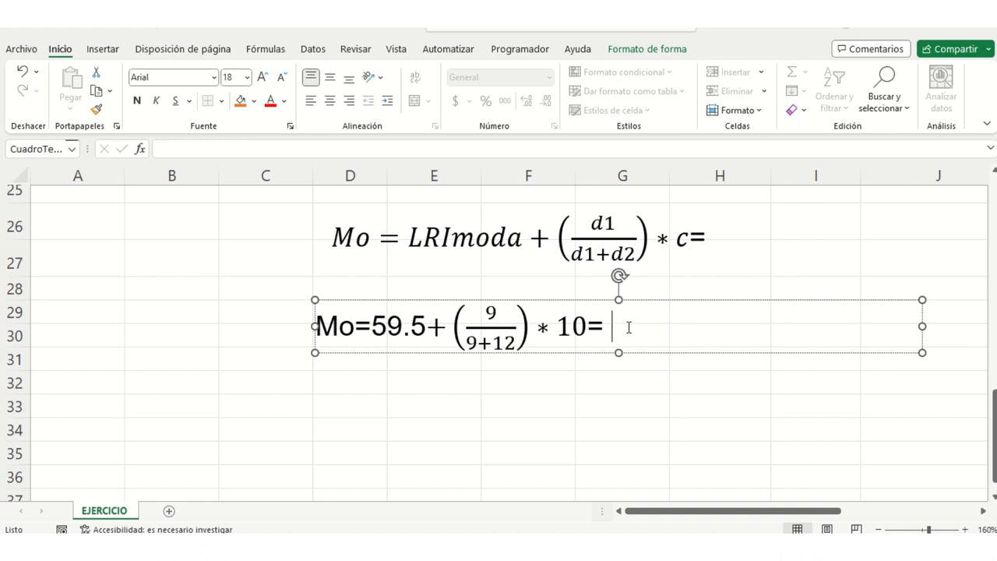
pyautogui.write('63.')
pyautogui.write('78')
pyautogui.click(682, 432)
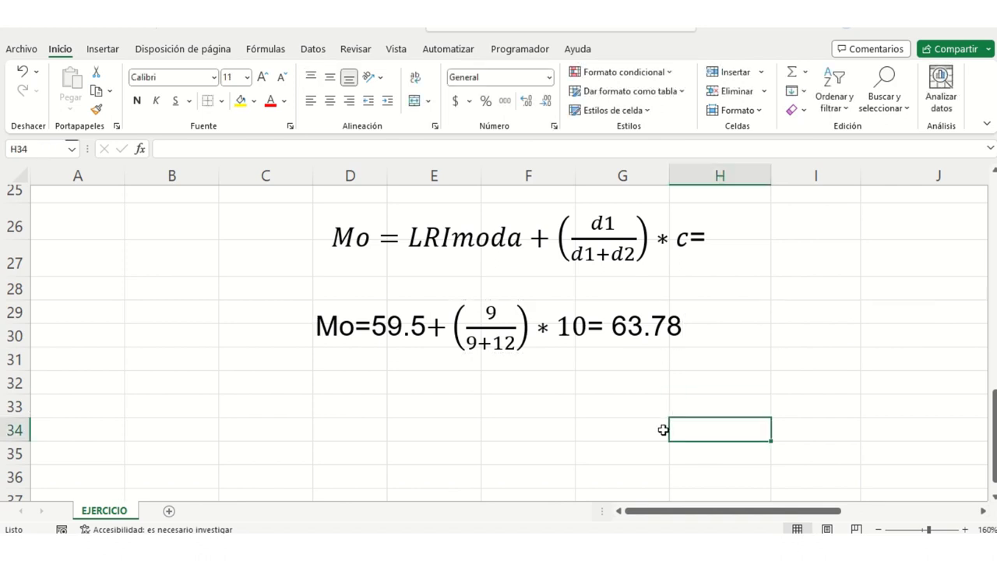
# Delete the 9.35 result from the standard deviation equation.
pyautogui.scroll(3, 763, 400)
pyautogui.scroll(1, 765, 398)
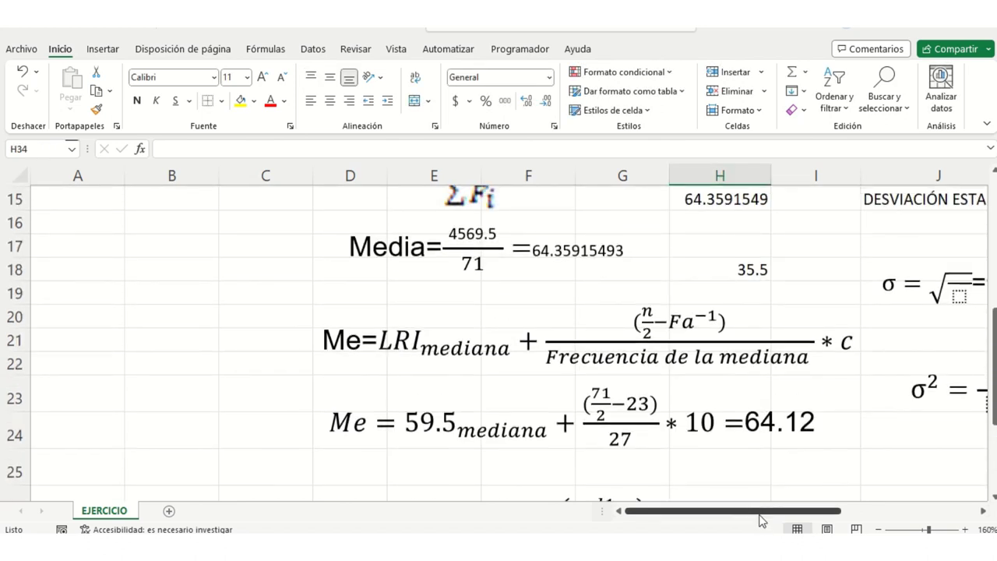
pyautogui.moveTo(759, 510); pyautogui.dragTo(831, 510)
pyautogui.click(736, 285)
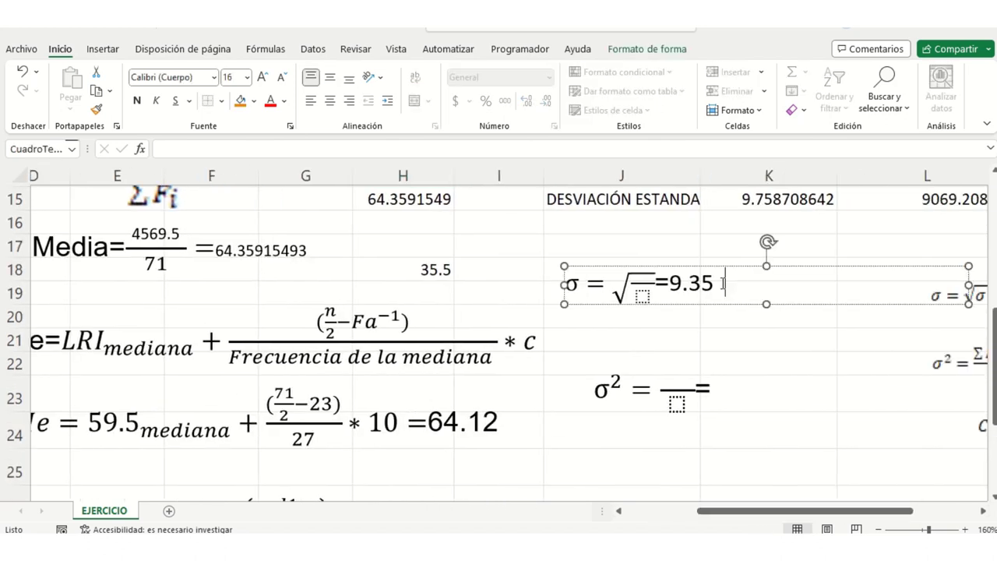
pyautogui.moveTo(715, 283); pyautogui.dragTo(669, 284)
pyautogui.press('BackSpace')
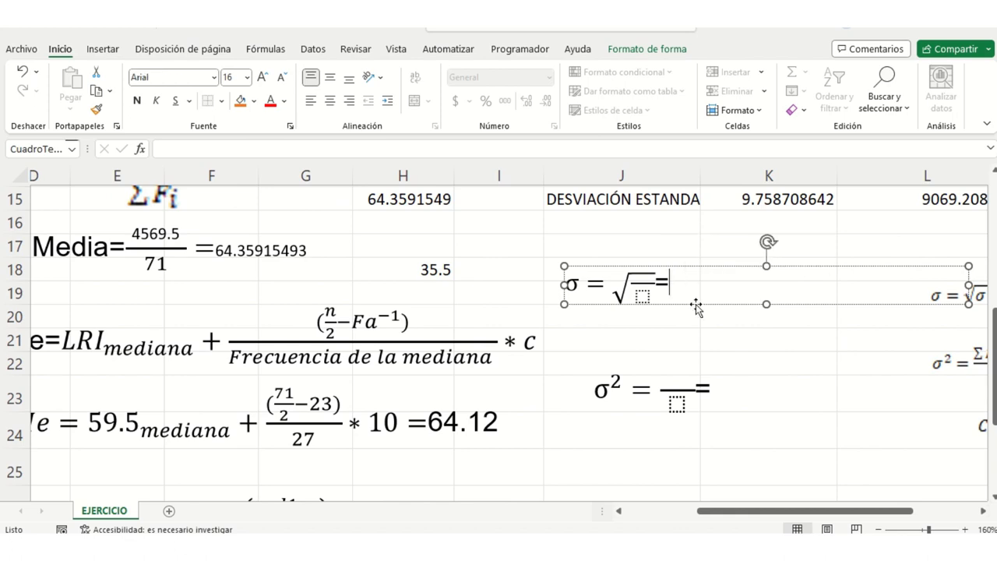
# Move the σ² reference formula left toward column K and enlarge it.
pyautogui.scroll(3, 722, 370)
pyautogui.scroll(-3, 742, 440)
pyautogui.moveTo(788, 511); pyautogui.dragTo(832, 508)
pyautogui.moveTo(821, 365); pyautogui.dragTo(672, 383)
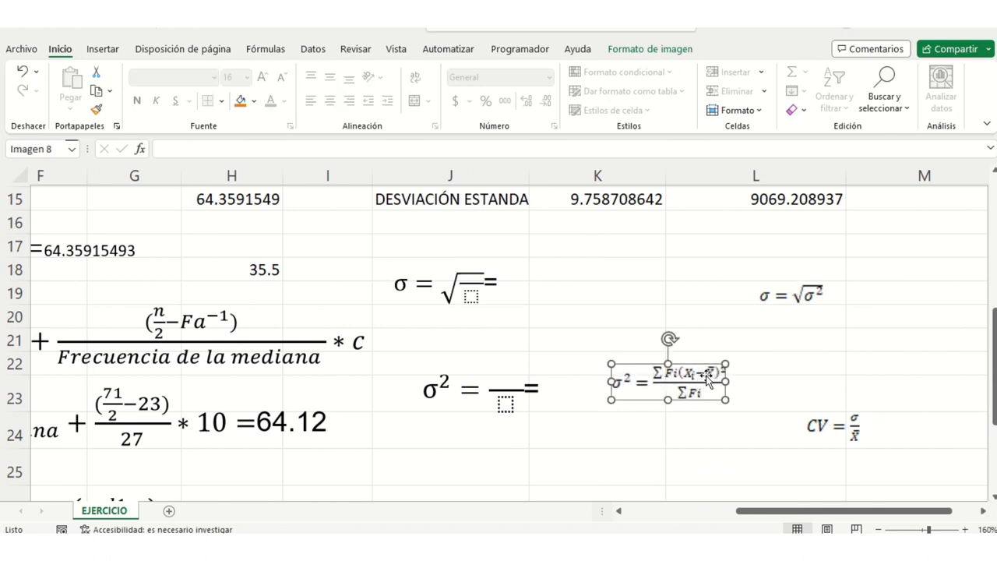
pyautogui.moveTo(725, 363); pyautogui.dragTo(778, 348)
pyautogui.click(678, 462)
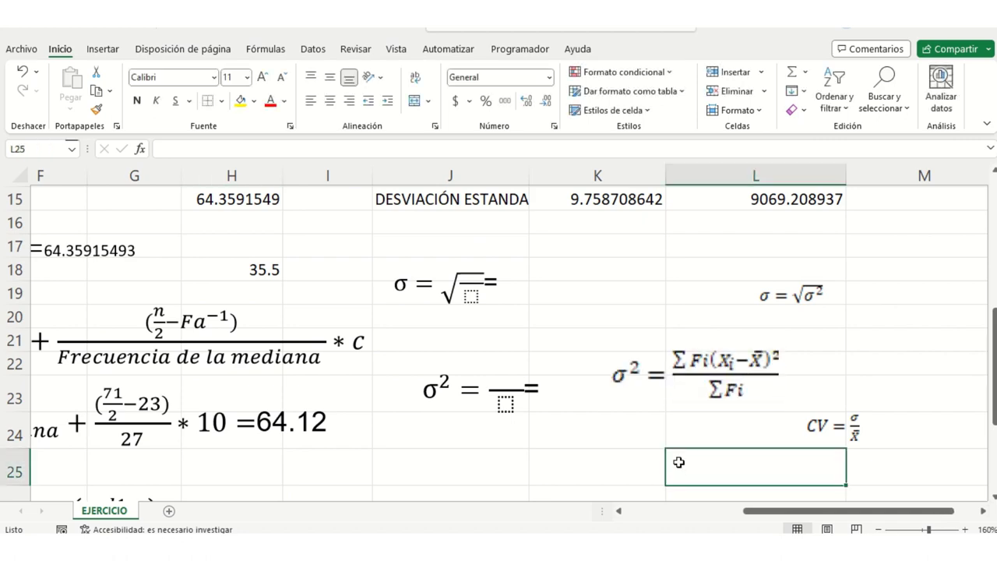
pyautogui.click(502, 374)
# Paste the K10 total 7698.591549 into the variance equation's numerator.
pyautogui.scroll(4, 611, 366)
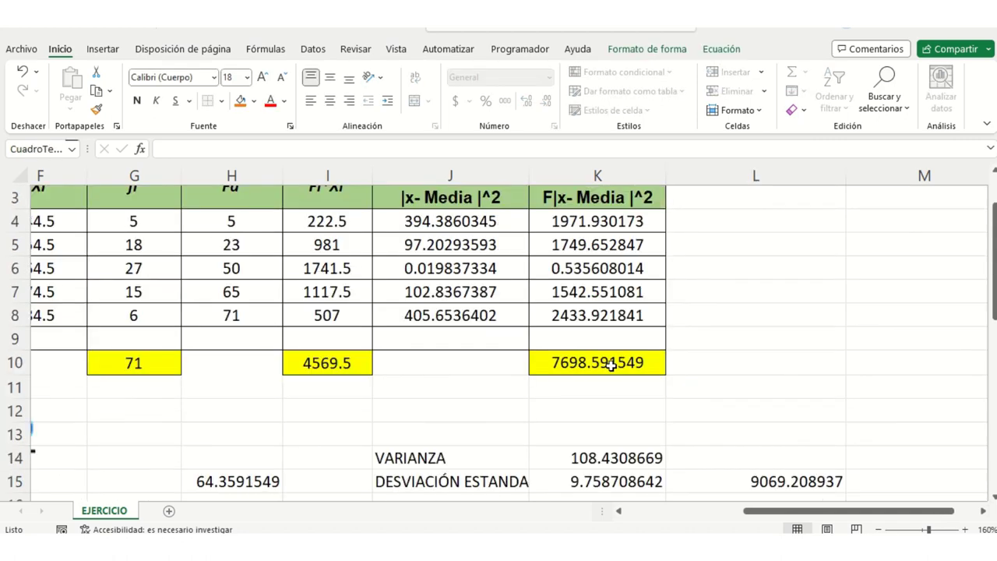
pyautogui.click(611, 366)
pyautogui.rightClick(611, 366)
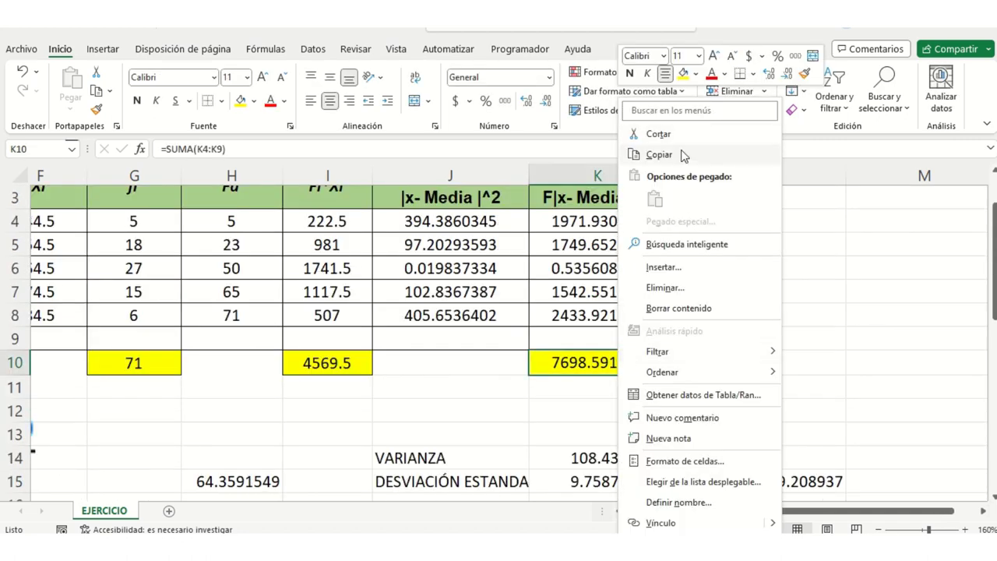
pyautogui.click(659, 154)
pyautogui.scroll(-2, 537, 296)
pyautogui.scroll(-2, 531, 314)
pyautogui.click(508, 376)
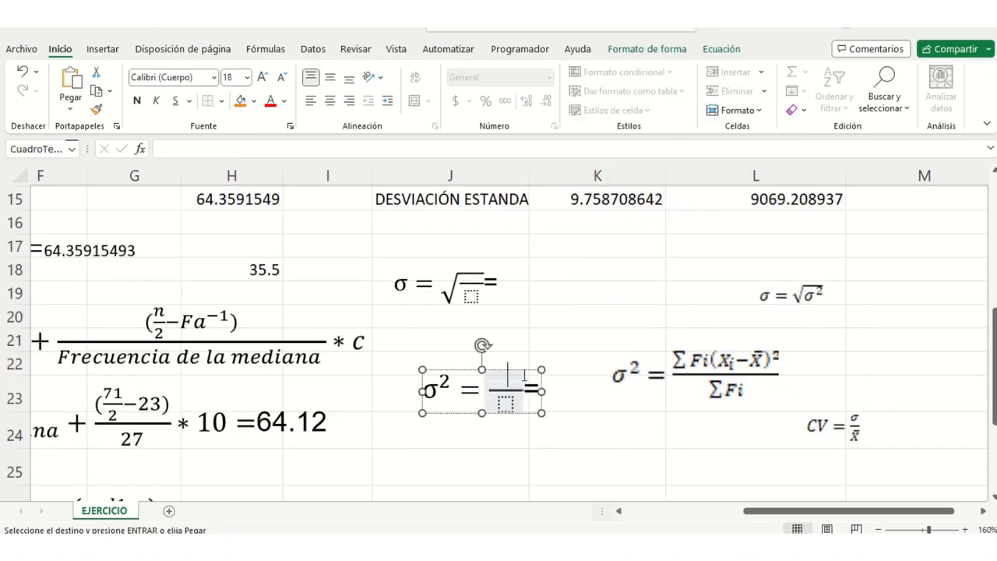
pyautogui.hotkey('ctrl', 'v')
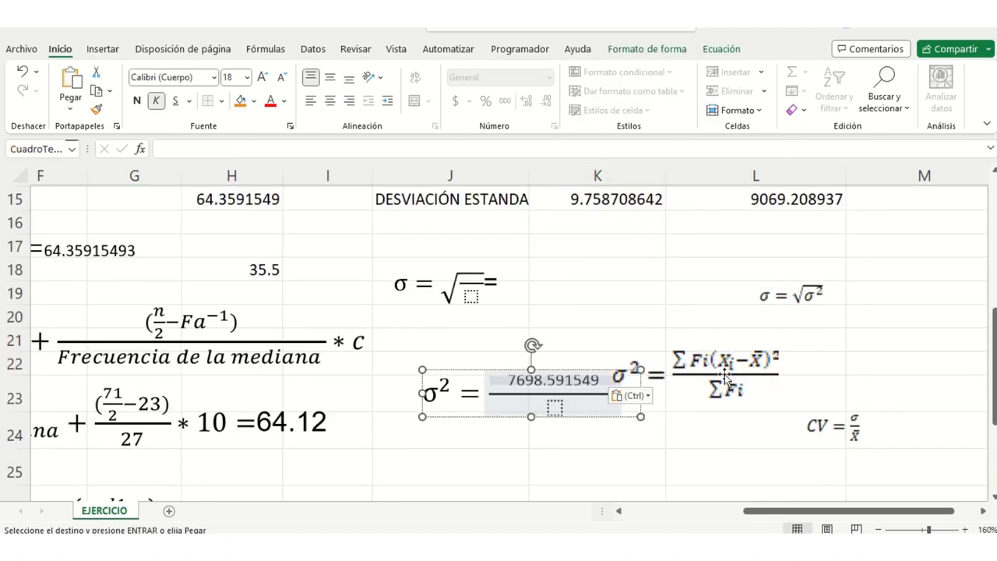
# Shift the σ² reference formula to column L and enter 71 as the variance denominator.
pyautogui.moveTo(724, 376); pyautogui.dragTo(824, 366)
pyautogui.scroll(2, 660, 369)
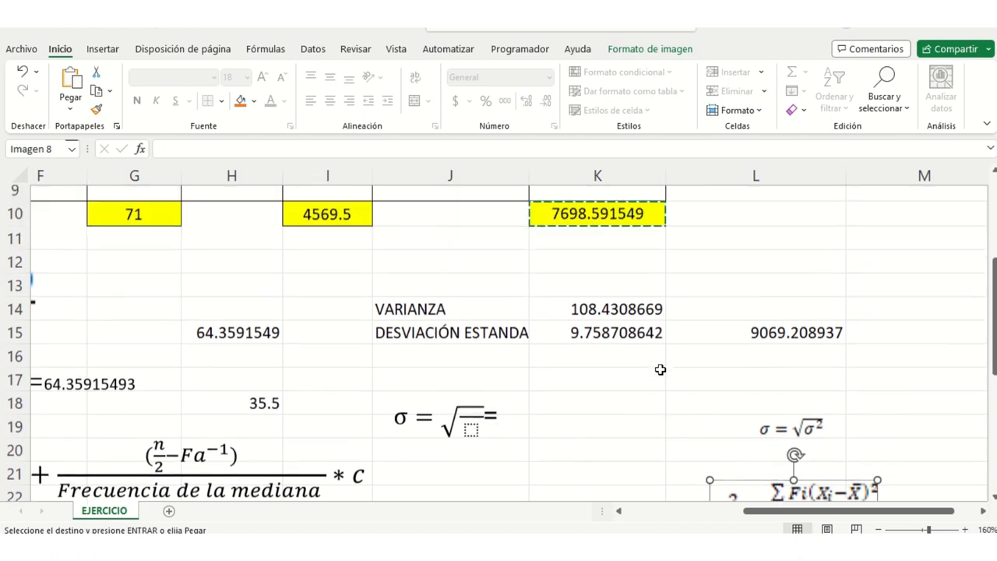
pyautogui.scroll(-3, 660, 369)
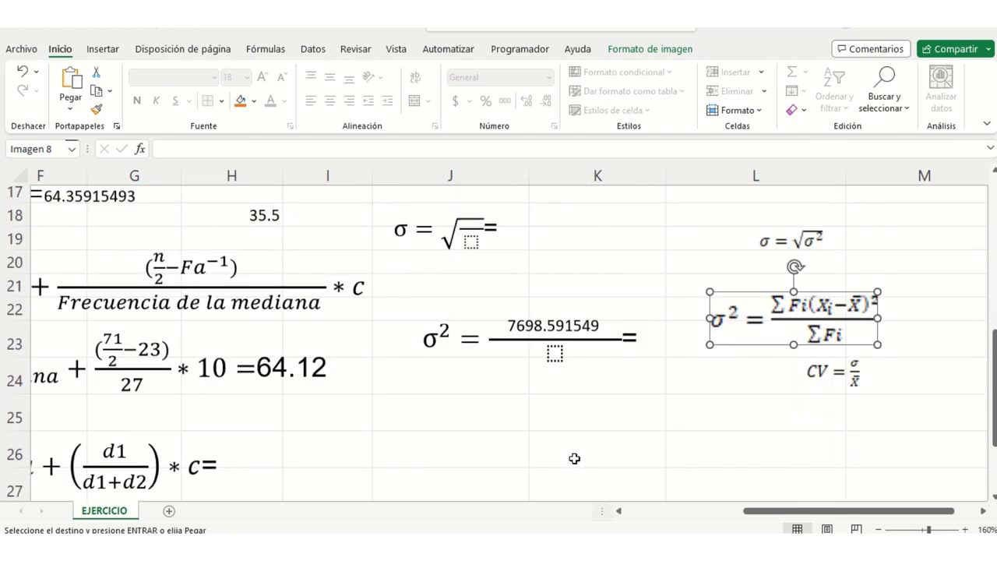
pyautogui.click(554, 339)
pyautogui.write('7')
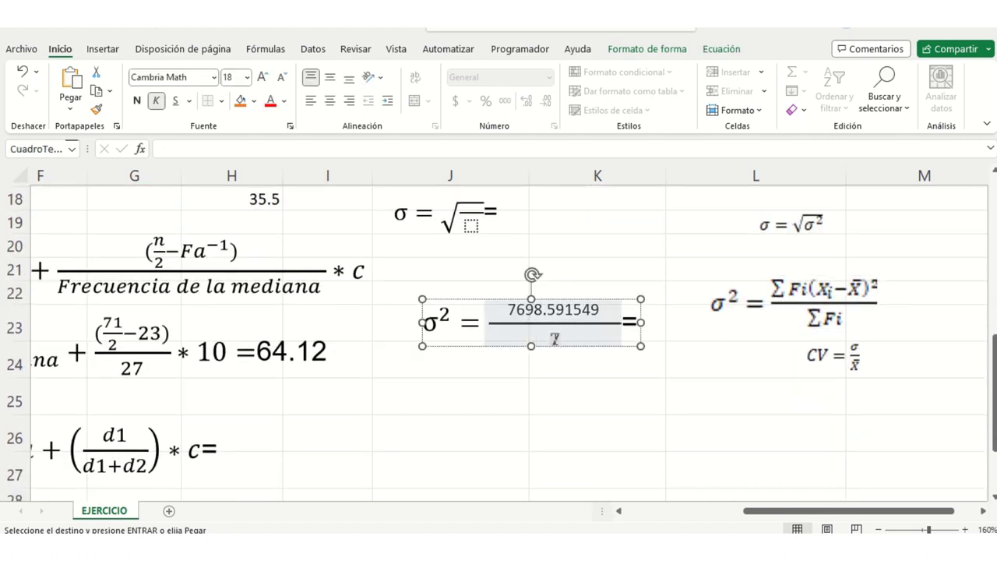
pyautogui.write('1')
pyautogui.scroll(2, 675, 328)
pyautogui.scroll(1, 745, 321)
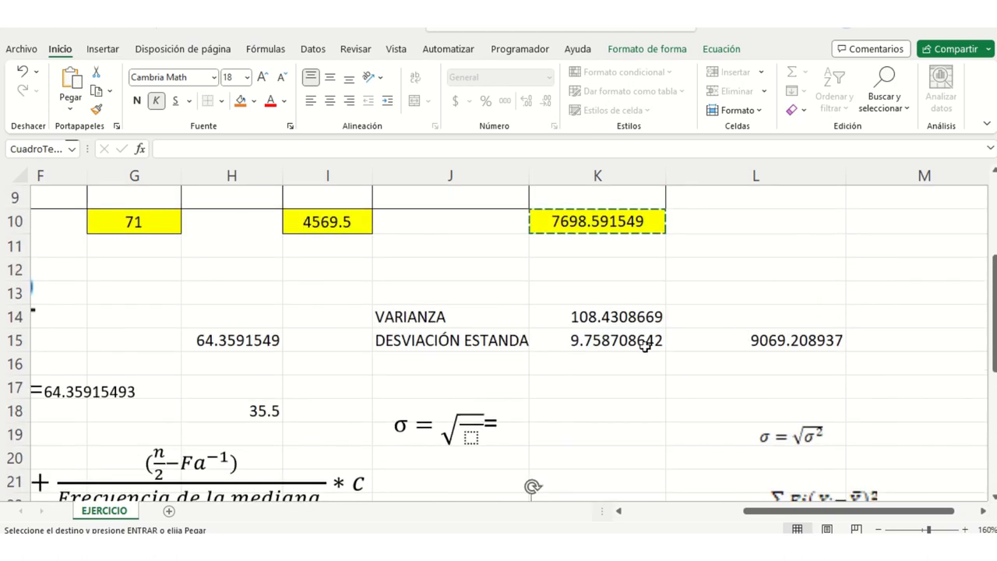
pyautogui.click(590, 359)
pyautogui.scroll(-3, 592, 372)
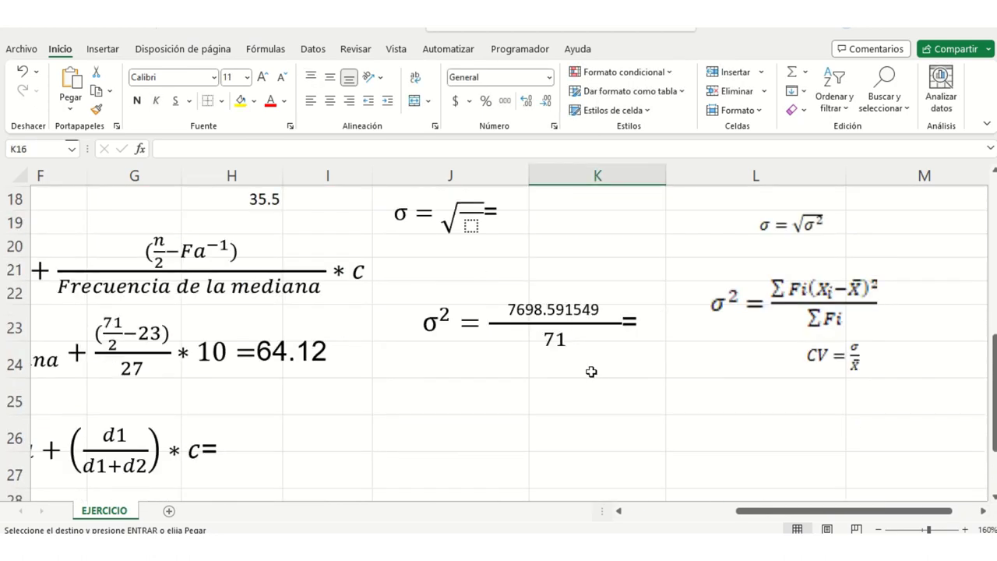
pyautogui.scroll(3, 591, 372)
pyautogui.click(611, 317)
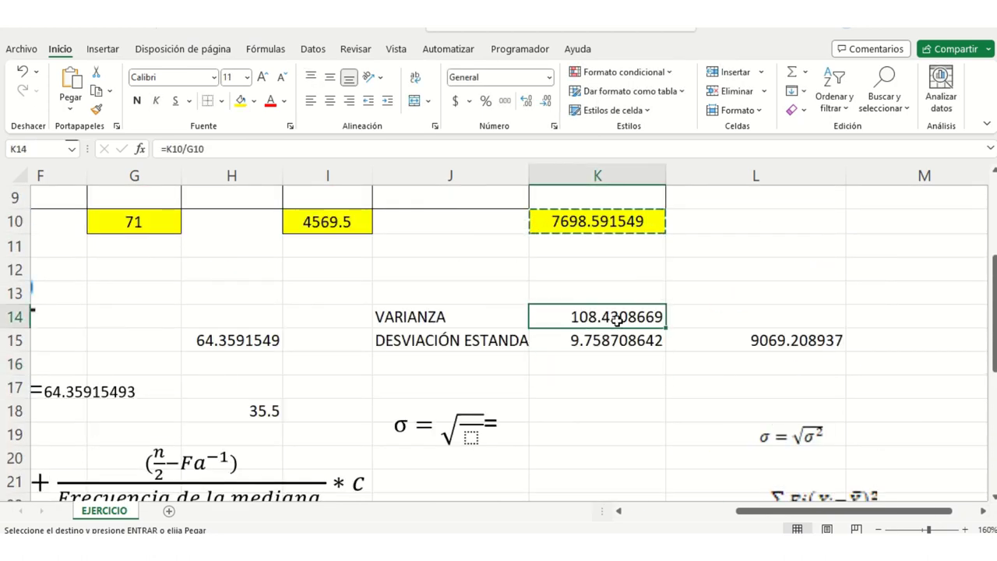
# Rewrite the variance cell K14 as =K10/G10.
pyautogui.doubleClick(625, 315)
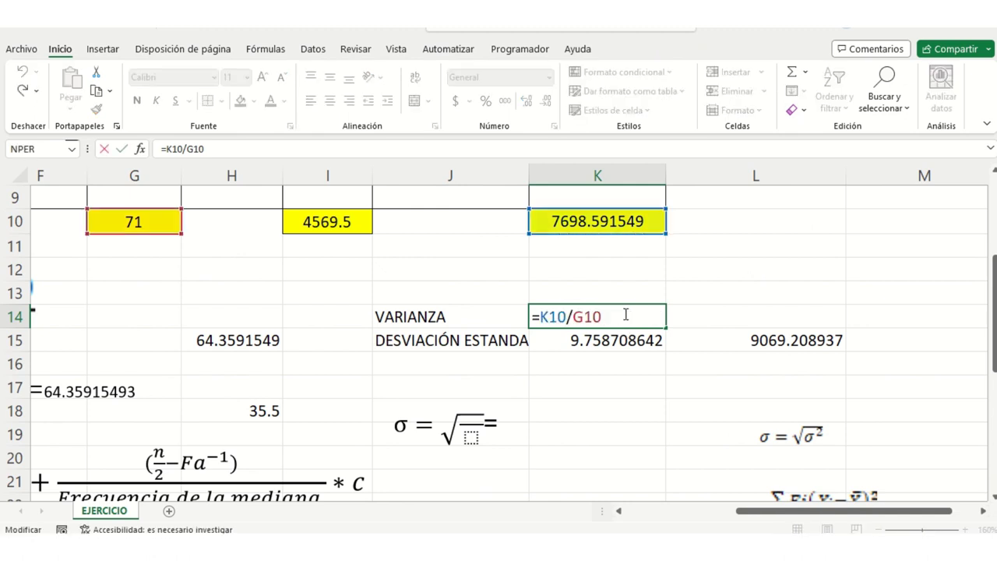
pyautogui.press('Escape')
pyautogui.press('BackSpace')
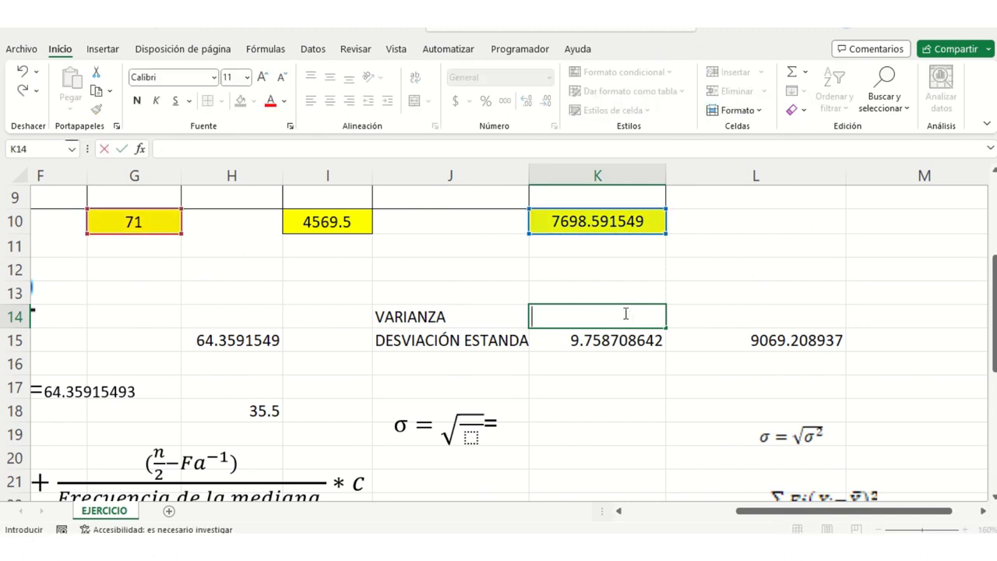
pyautogui.write('=')
pyautogui.click(598, 222)
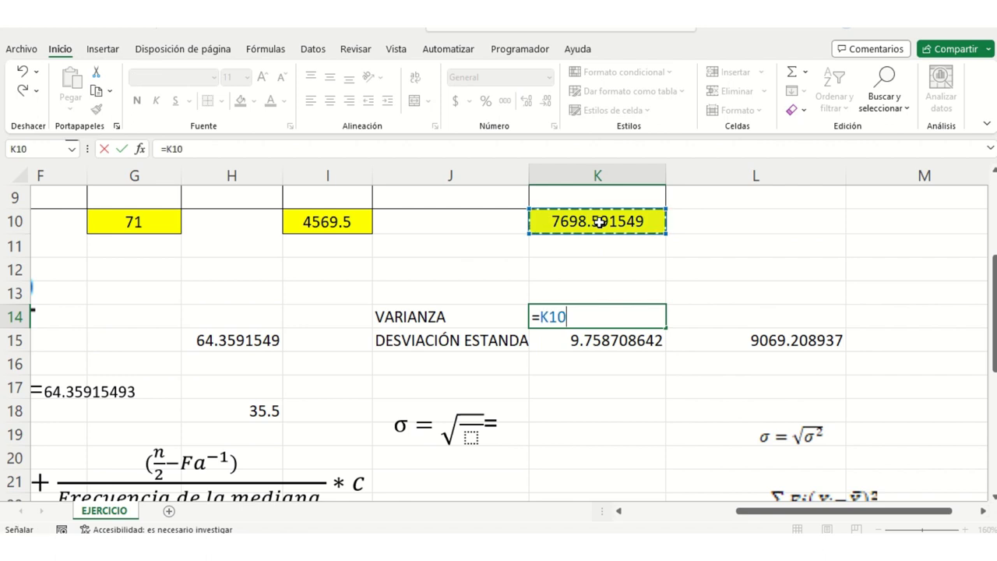
pyautogui.write('/')
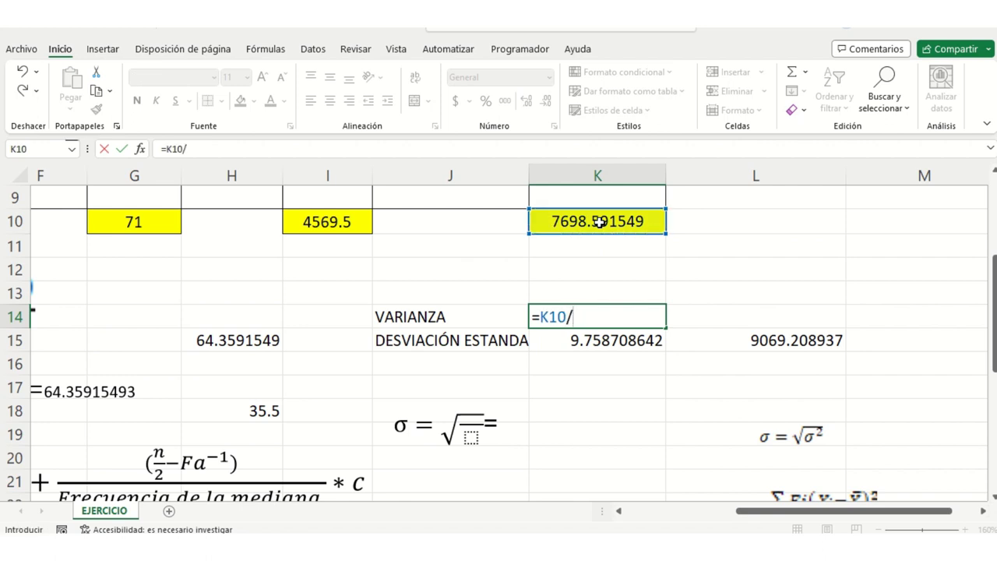
pyautogui.click(129, 223)
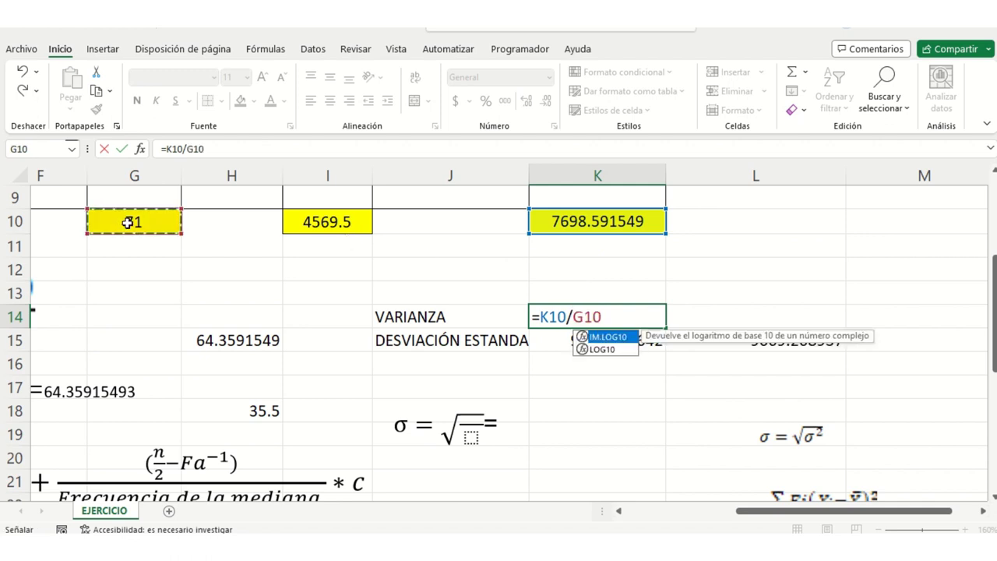
pyautogui.press('Return')
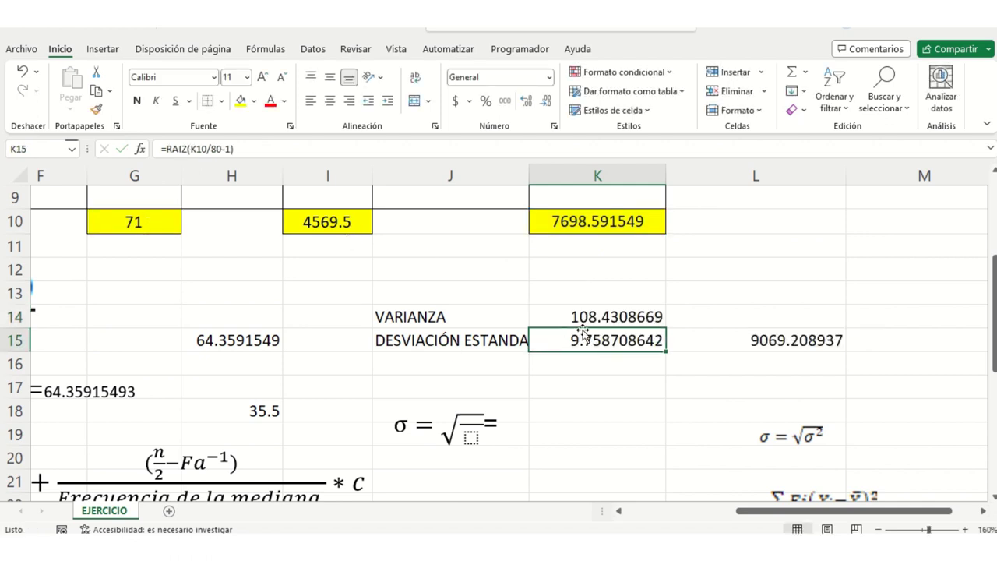
# Replace the K15 formula with =RAIZ(K10/71), giving 10.4130143.
pyautogui.doubleClick(583, 340)
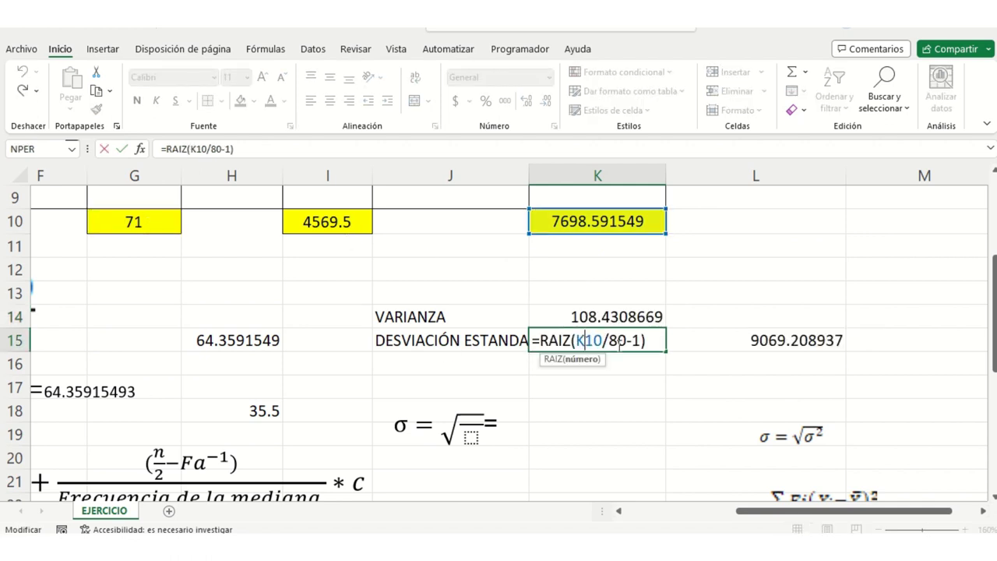
pyautogui.moveTo(649, 342); pyautogui.dragTo(524, 337)
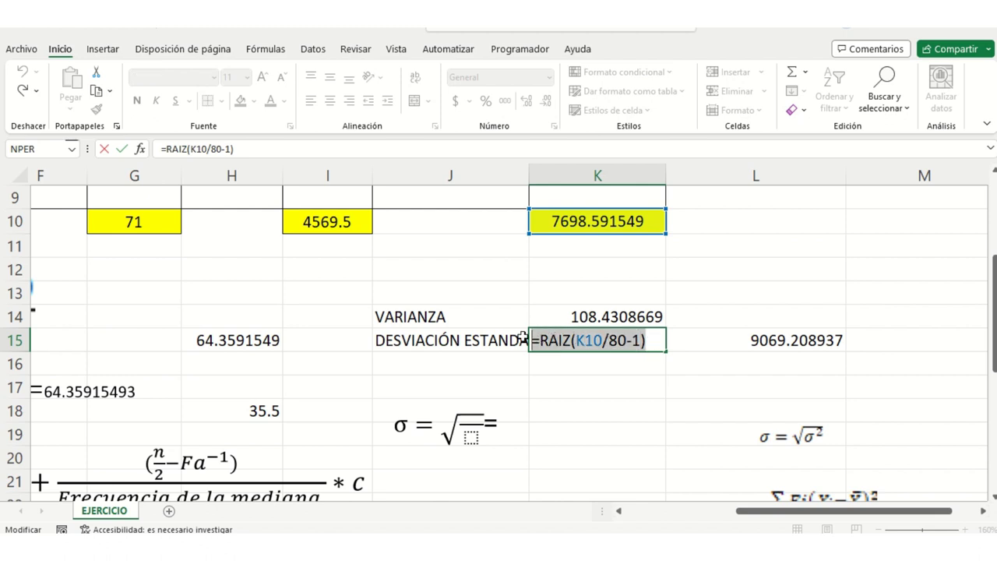
pyautogui.press('BackSpace')
pyautogui.write('=')
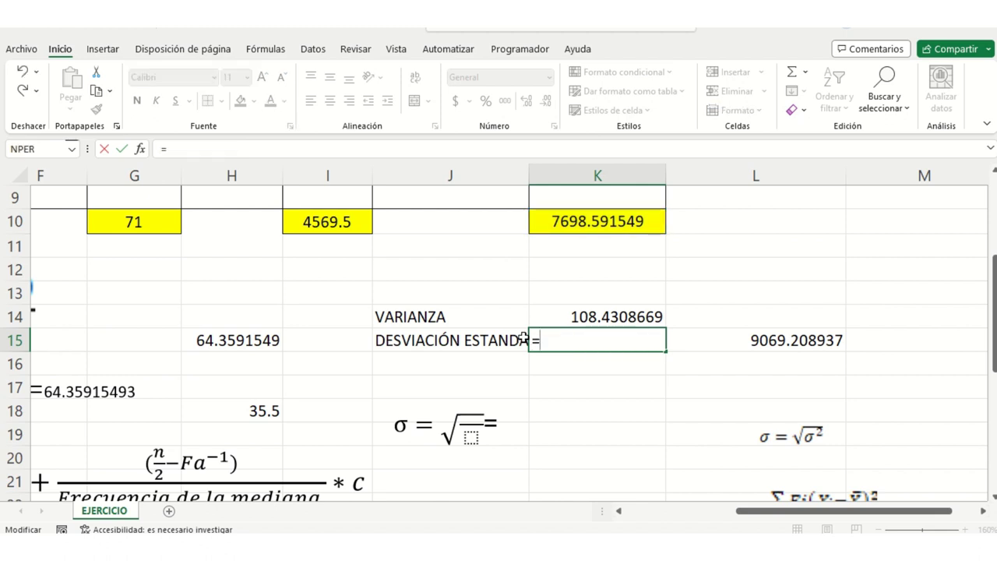
pyautogui.write('raiz(')
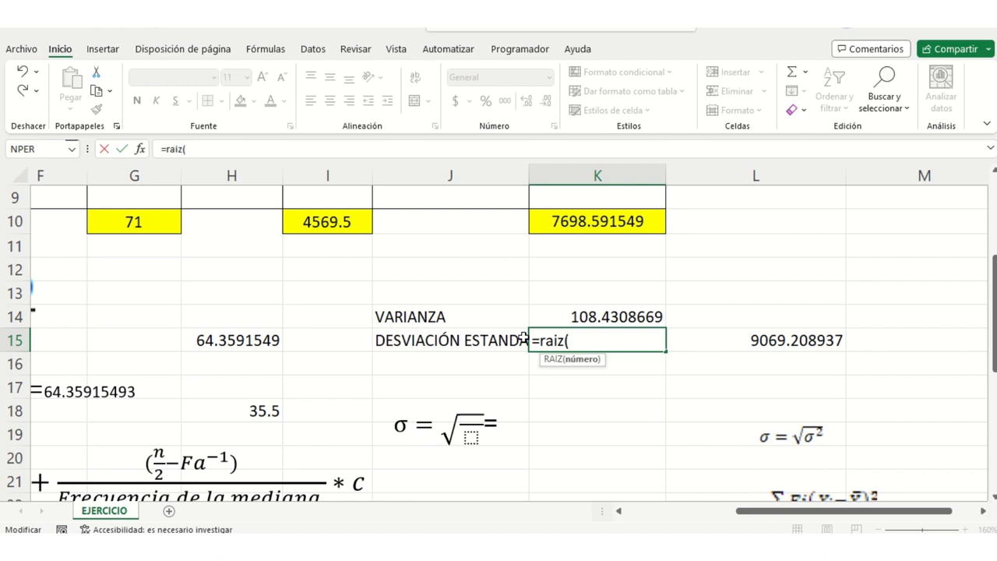
pyautogui.click(563, 221)
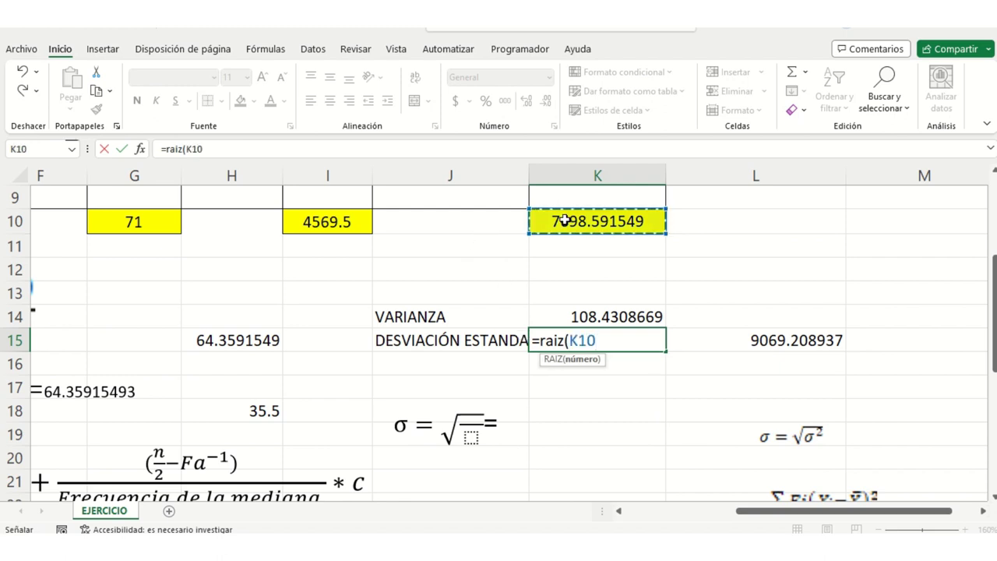
pyautogui.write('/71')
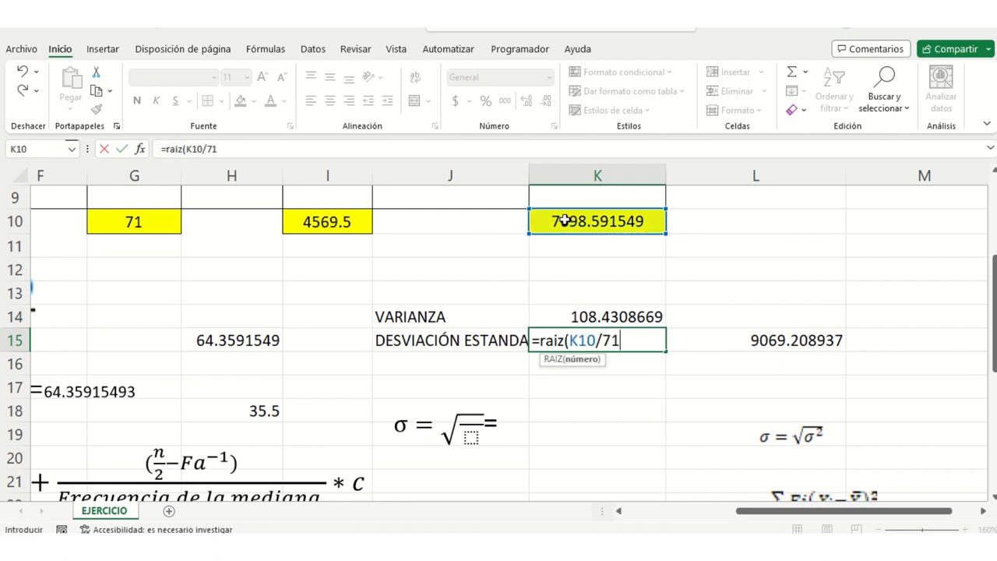
pyautogui.press('Return')
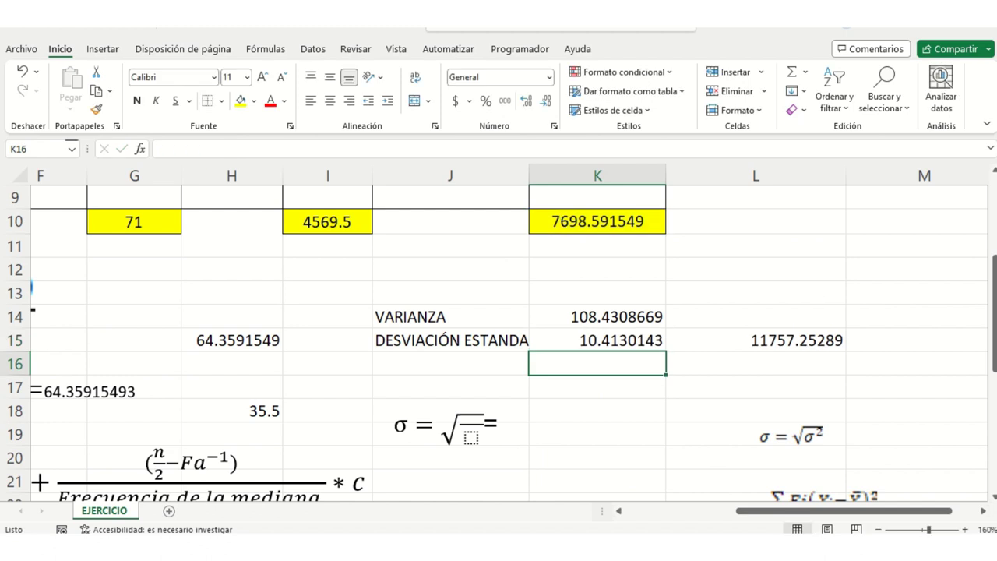
pyautogui.click(810, 340)
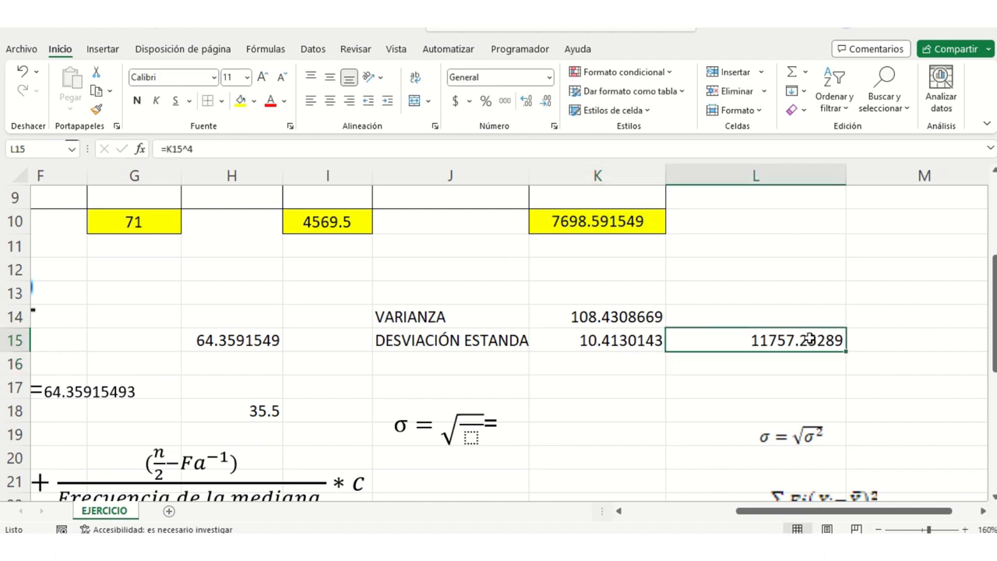
# Clear L15 and paste the variance 108.4308669 after the σ² equation's equals sign.
pyautogui.press('Delete')
pyautogui.click(759, 387)
pyautogui.scroll(-1, 545, 381)
pyautogui.scroll(-2, 532, 355)
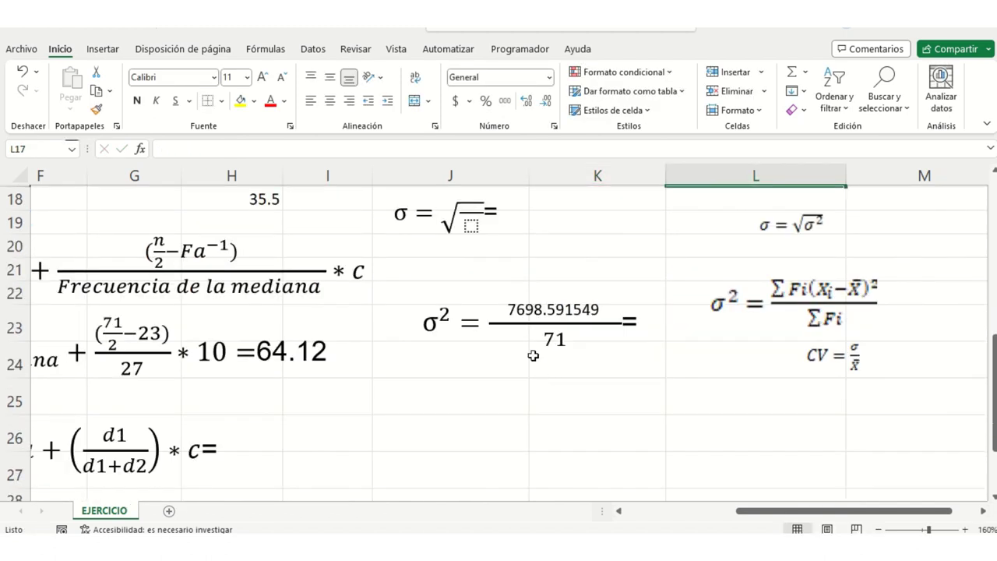
pyautogui.scroll(1, 533, 355)
pyautogui.scroll(2, 545, 284)
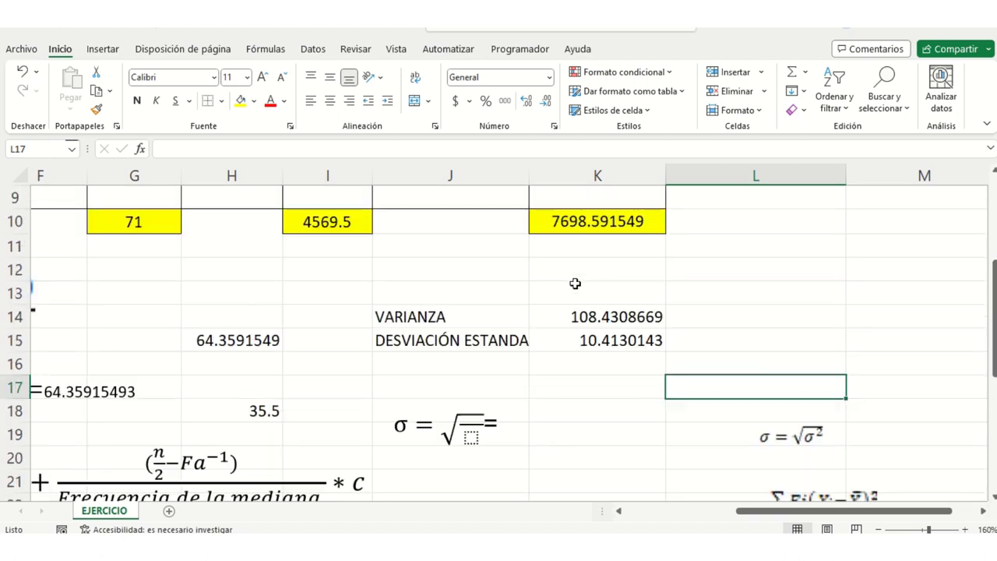
pyautogui.rightClick(596, 314)
pyautogui.click(638, 154)
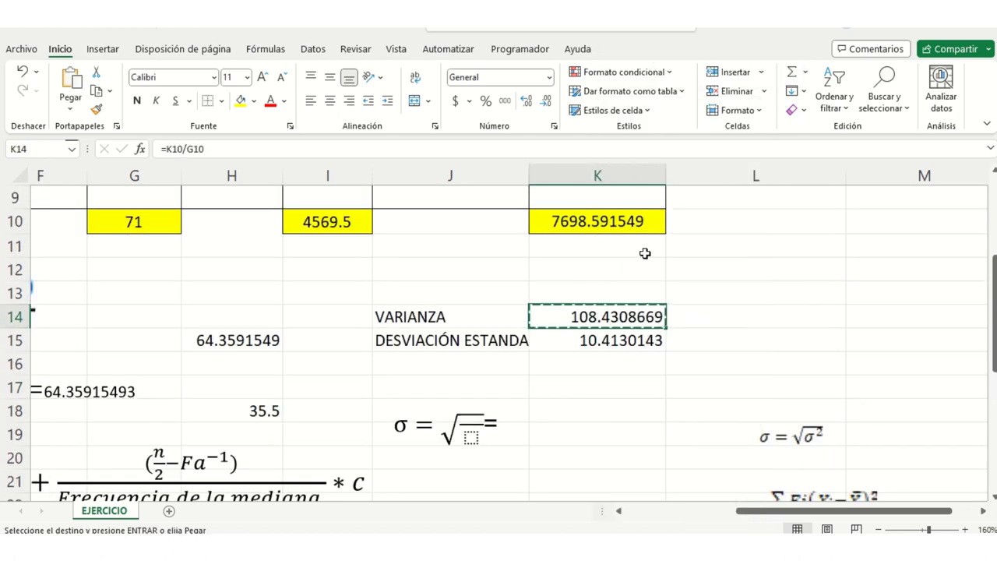
pyautogui.scroll(-4, 645, 252)
pyautogui.click(637, 248)
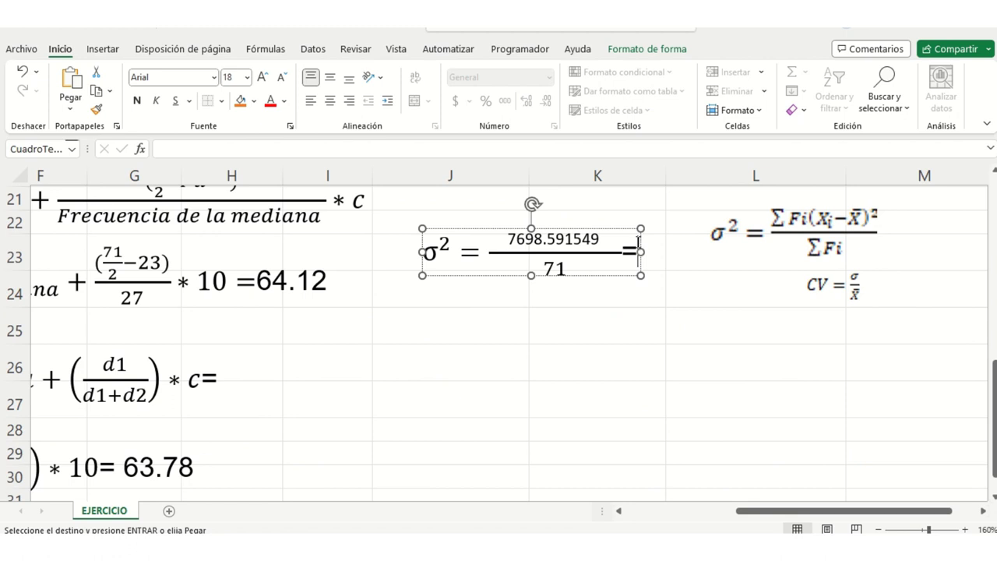
pyautogui.hotkey('ctrl', 'v')
# Widen column J so the DESVIACIÓN ESTANDAR label shows in full.
pyautogui.scroll(1, 693, 374)
pyautogui.click(823, 295)
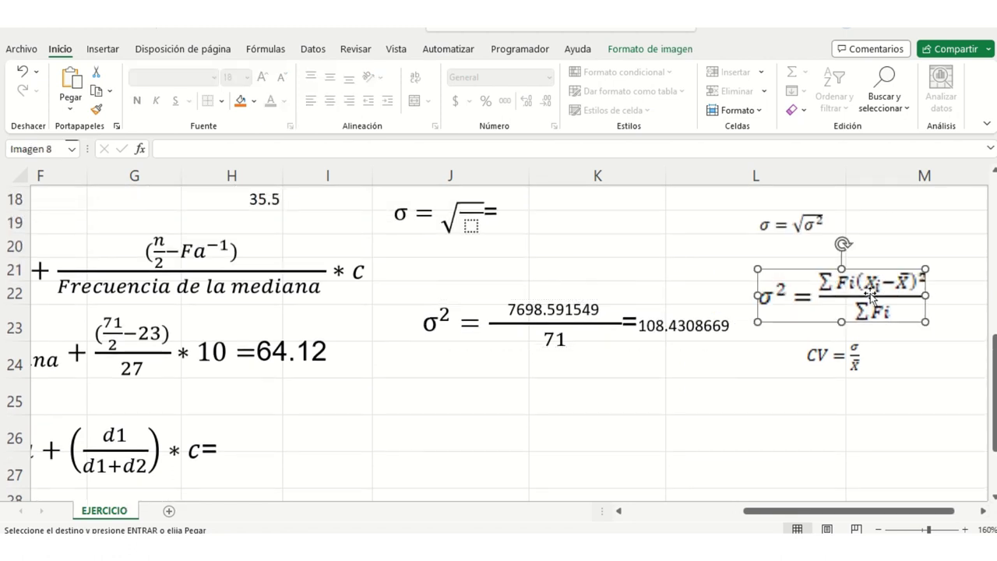
pyautogui.scroll(2, 631, 331)
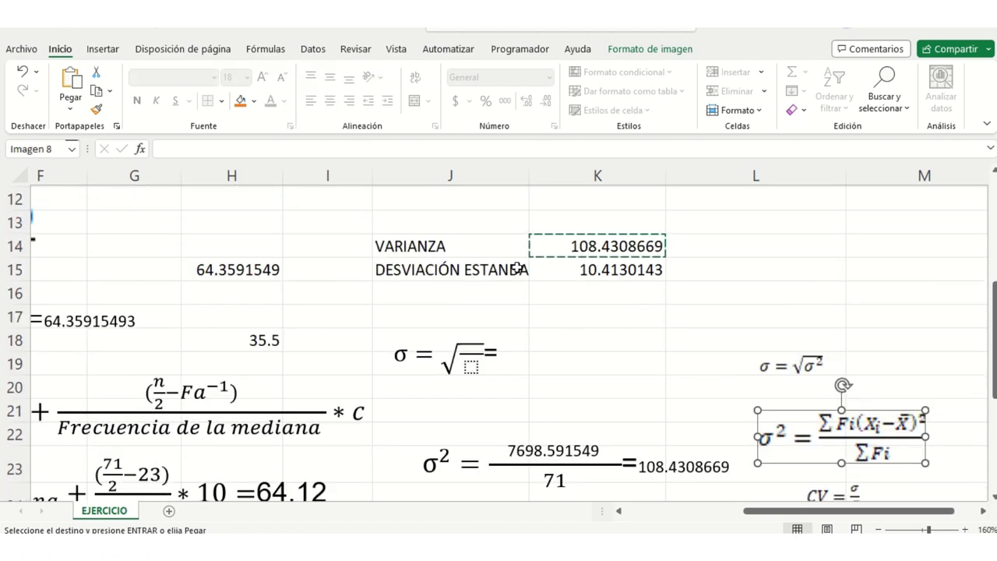
pyautogui.click(500, 269)
pyautogui.moveTo(530, 172); pyautogui.dragTo(545, 172)
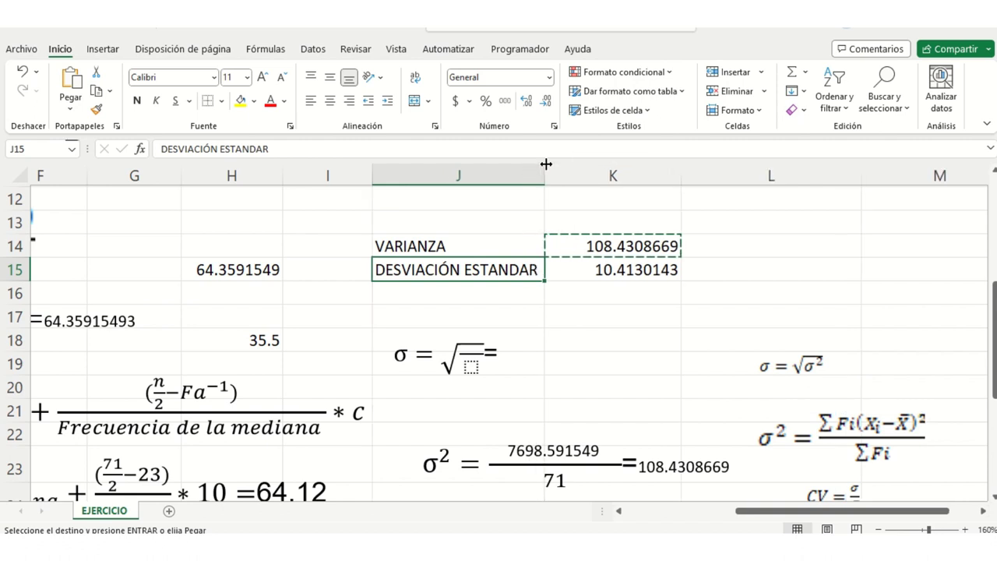
pyautogui.scroll(2, 555, 286)
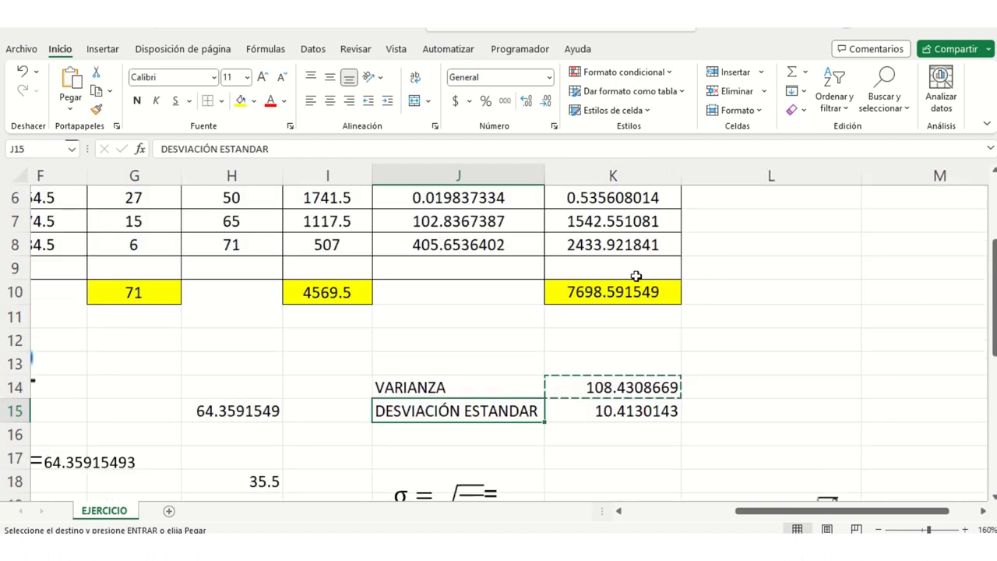
# Fill the σ square root with 7698.591549 over 71, followed by an equals sign.
pyautogui.rightClick(635, 292)
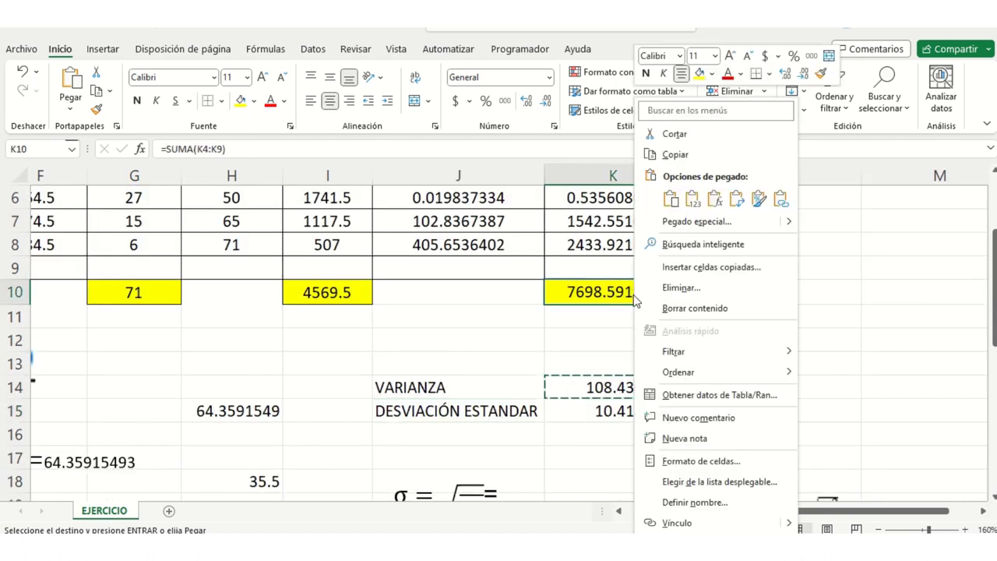
pyautogui.click(674, 155)
pyautogui.scroll(-2, 495, 355)
pyautogui.click(472, 347)
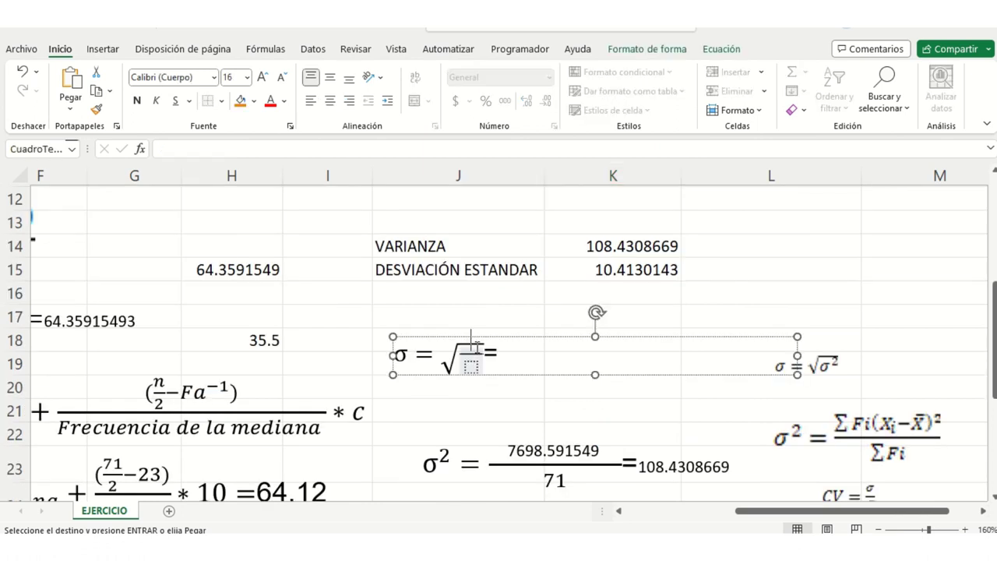
pyautogui.hotkey('ctrl', 'v')
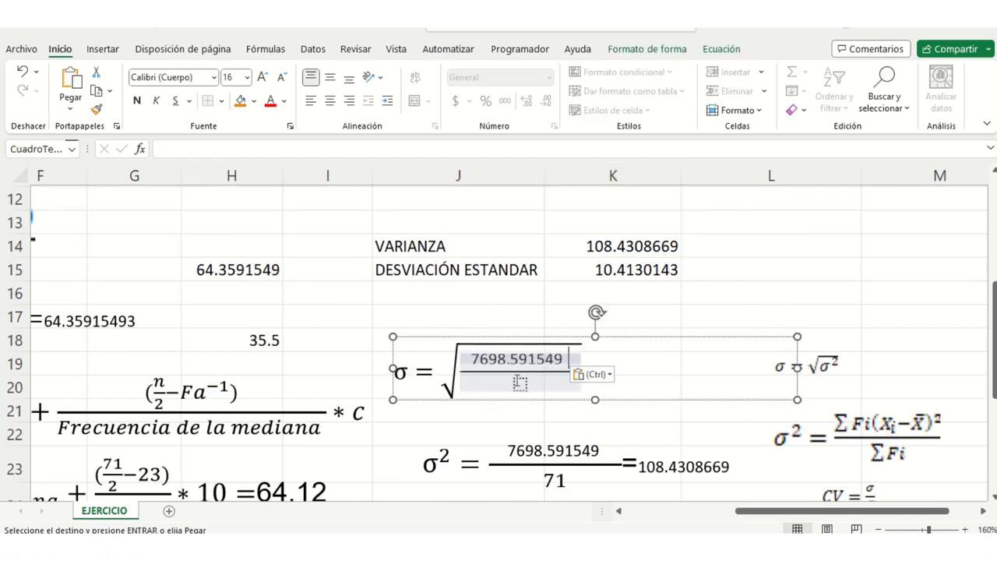
pyautogui.click(520, 383)
pyautogui.write('71')
pyautogui.press('Right')
pyautogui.write('=')
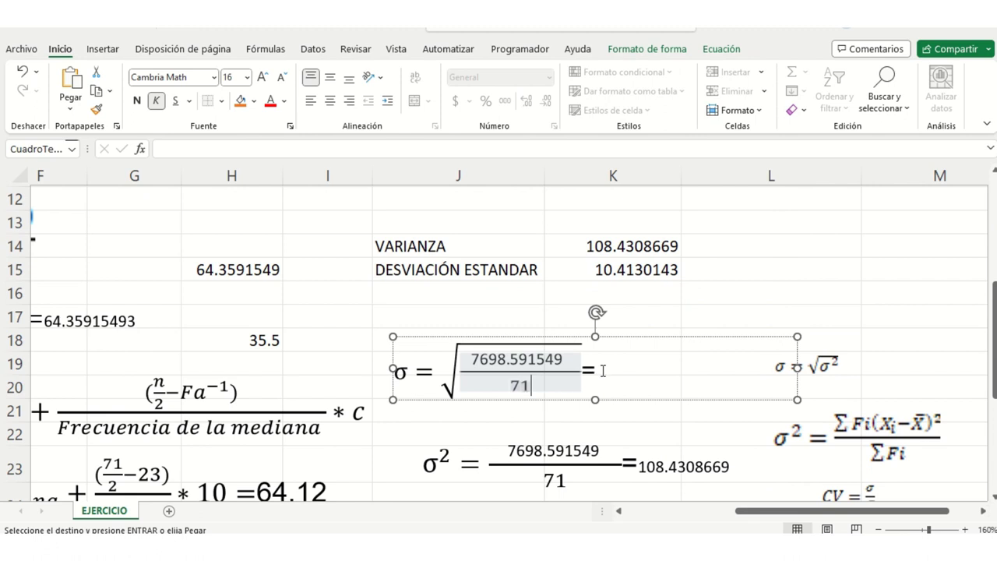
pyautogui.press('Right')
# Paste the K15 result 10.4130143 after the σ equation's equals sign.
pyautogui.click(616, 282)
pyautogui.rightClick(628, 274)
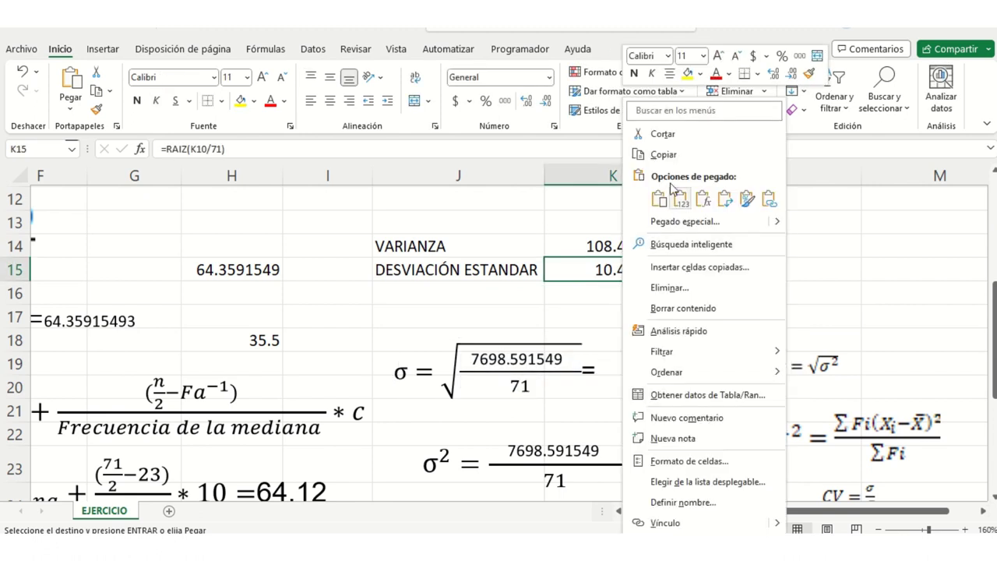
pyautogui.click(678, 158)
pyautogui.click(605, 360)
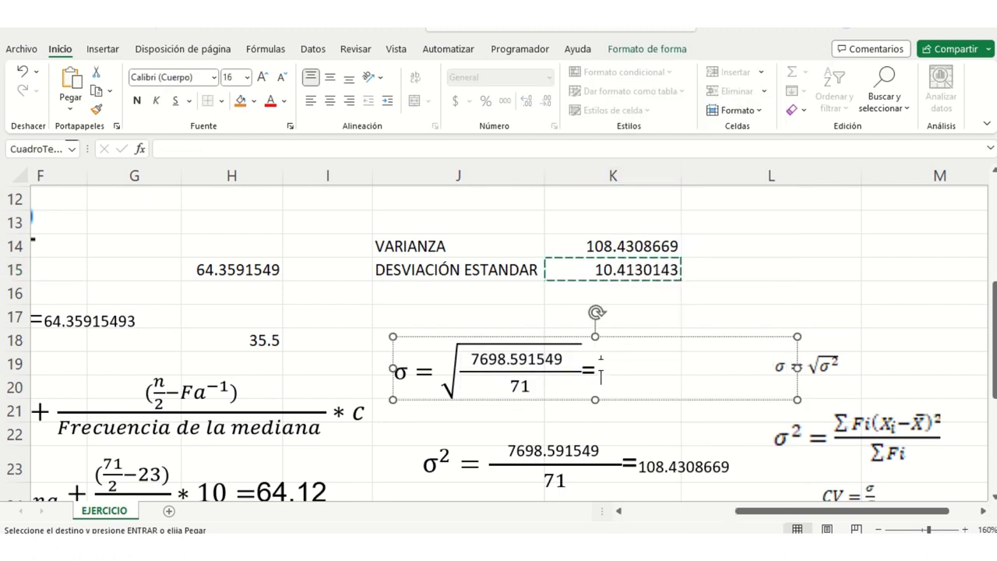
pyautogui.hotkey('ctrl', 'v')
pyautogui.click(672, 310)
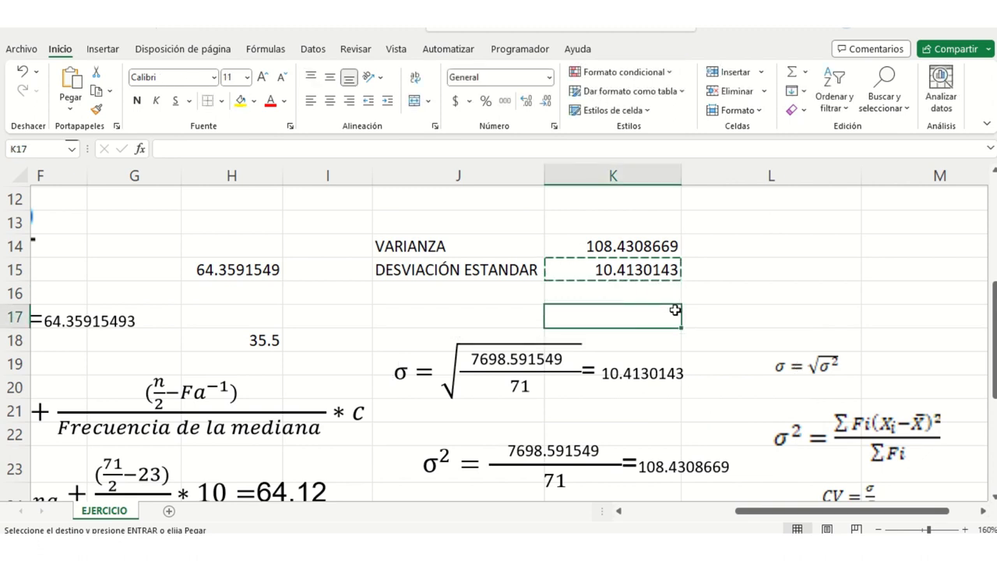
pyautogui.scroll(-1, 675, 310)
pyautogui.scroll(-1, 623, 335)
pyautogui.click(514, 408)
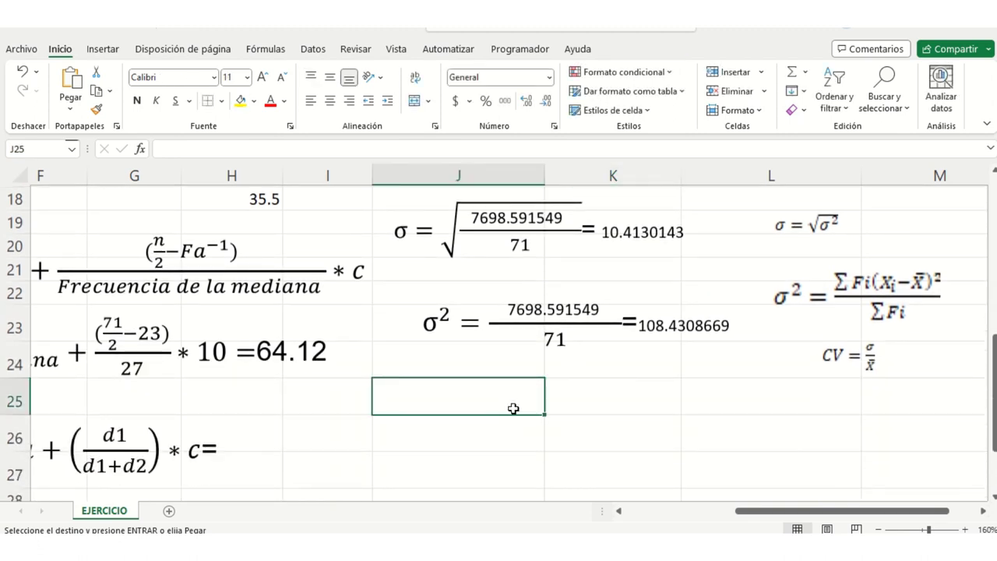
# Copy the σ equation box and paste a duplicate at cell J25.
pyautogui.click(562, 327)
pyautogui.click(593, 300)
pyautogui.rightClick(593, 300)
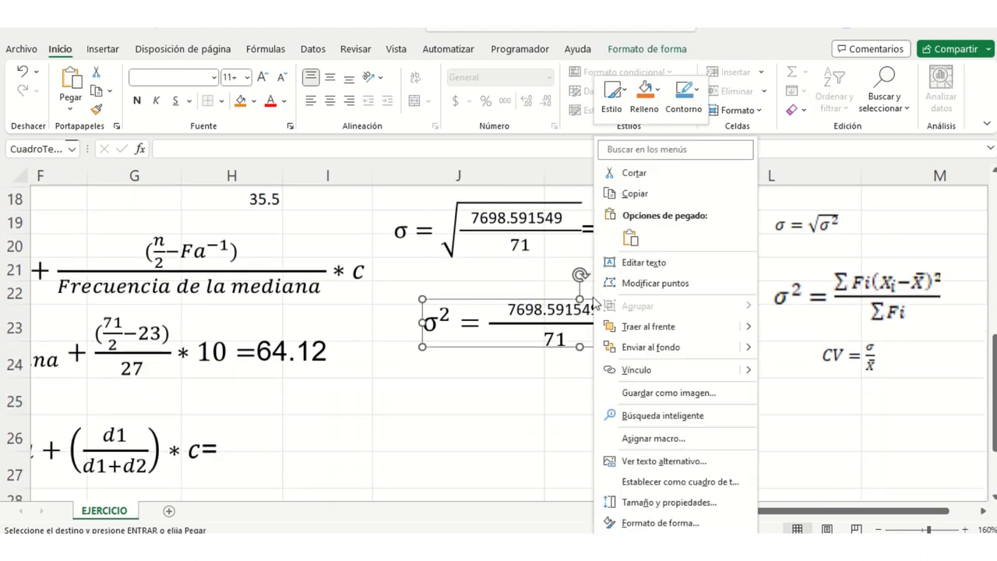
pyautogui.click(627, 194)
pyautogui.click(510, 394)
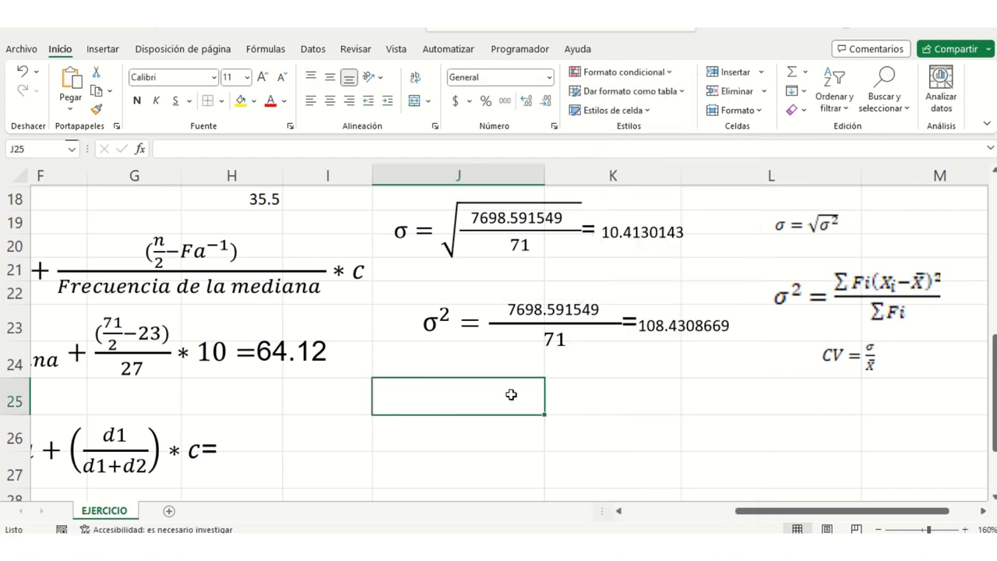
pyautogui.click(520, 227)
pyautogui.rightClick(543, 197)
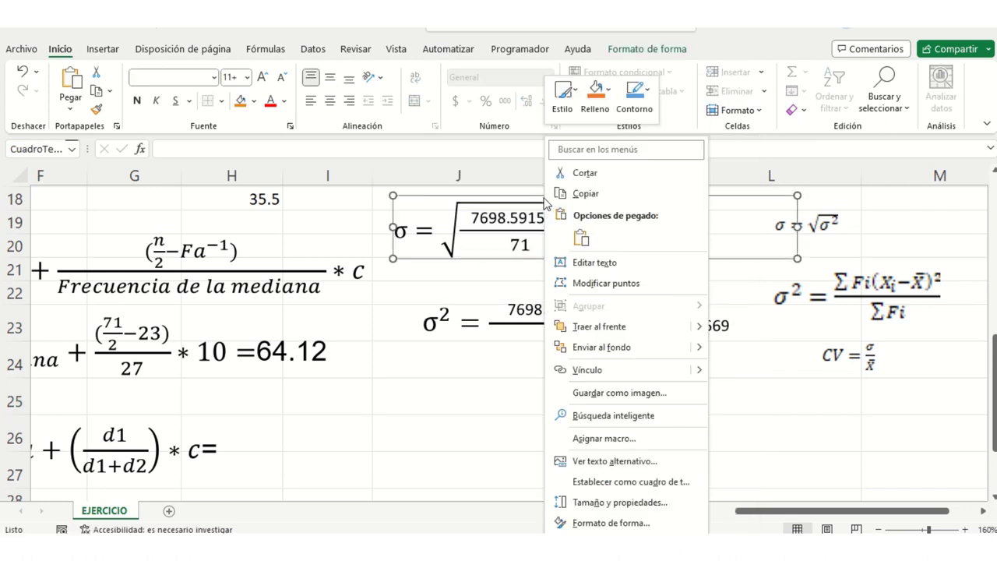
pyautogui.click(584, 194)
pyautogui.click(512, 383)
pyautogui.hotkey('ctrl', 'v')
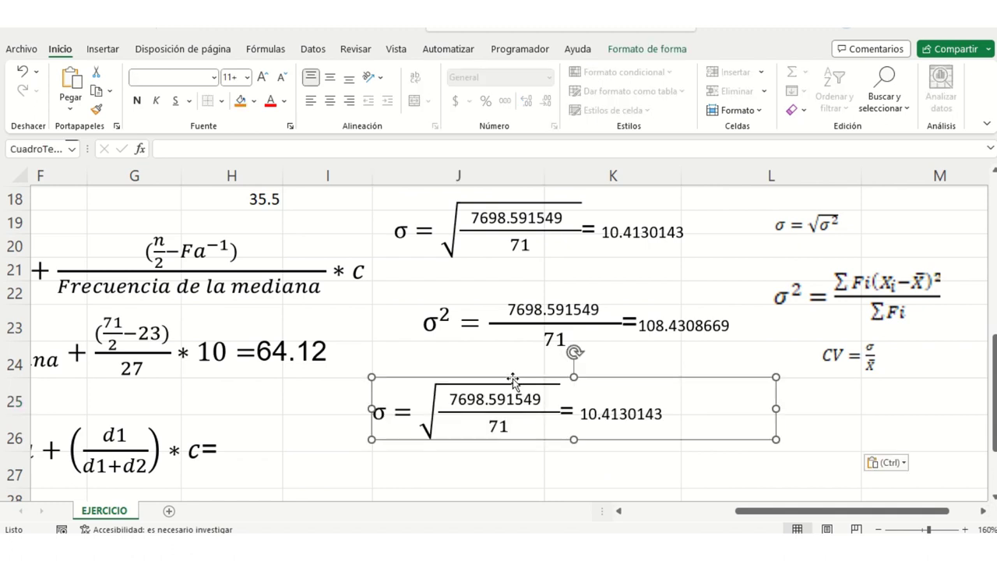
# In the duplicate, replace σ with CV and delete the square root and its fraction.
pyautogui.moveTo(397, 411); pyautogui.dragTo(366, 411)
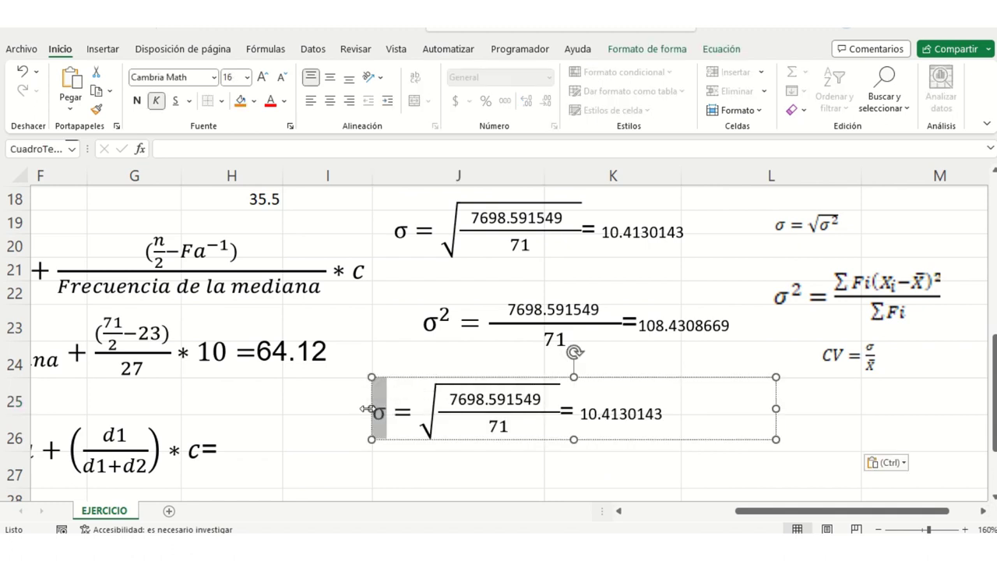
pyautogui.write('CV')
pyautogui.click(573, 407)
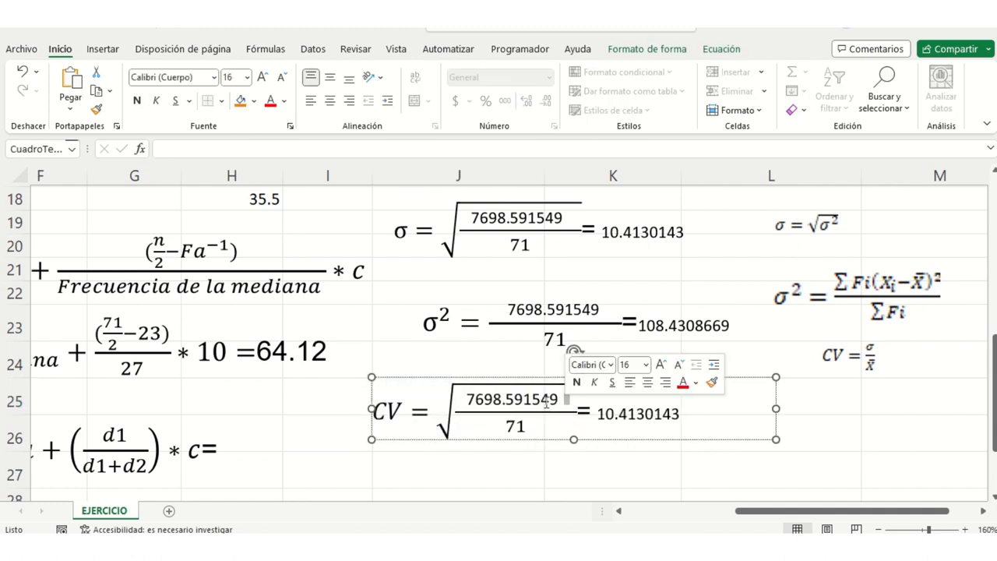
pyautogui.moveTo(573, 408); pyautogui.dragTo(456, 403)
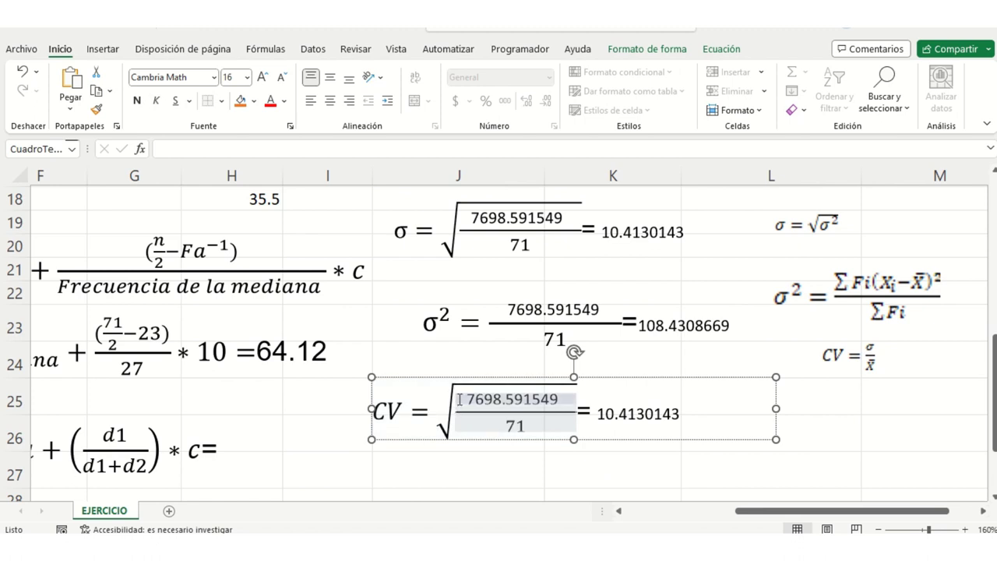
pyautogui.press('Delete')
pyautogui.press('BackSpace')
pyautogui.press('BackSpace')
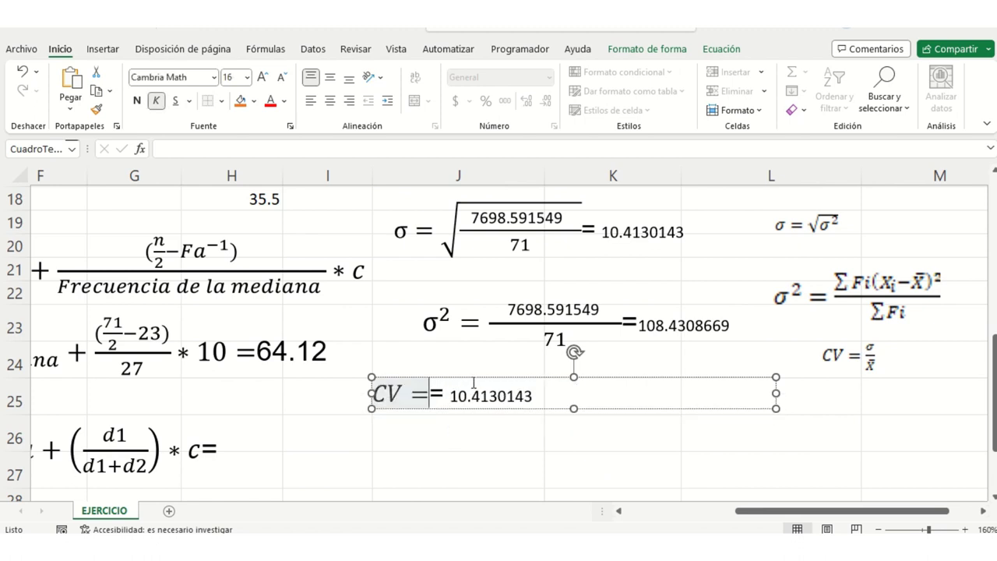
# Insert an empty stacked fraction after 'CV =' in the equation.
pyautogui.click(103, 49)
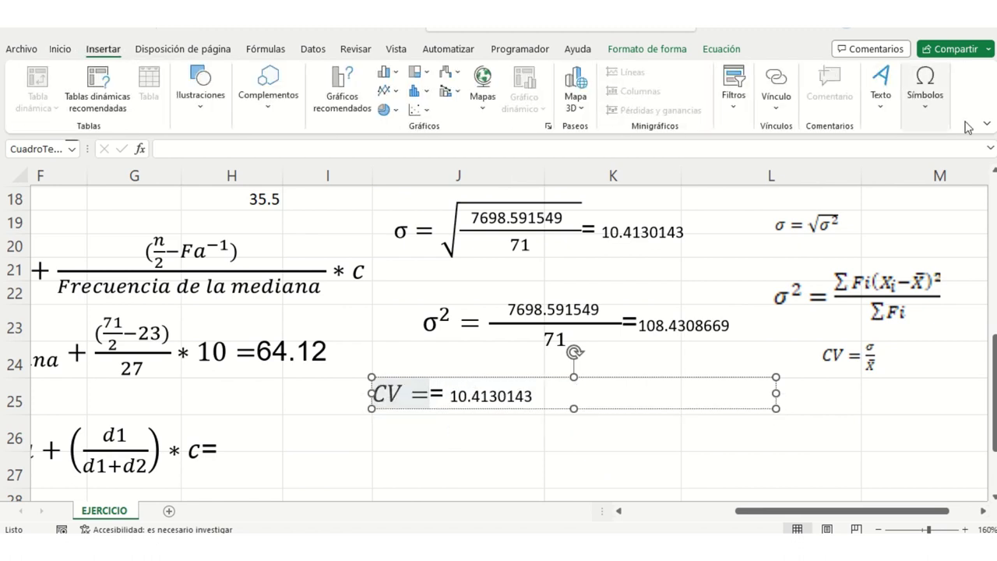
pyautogui.click(925, 102)
pyautogui.click(925, 179)
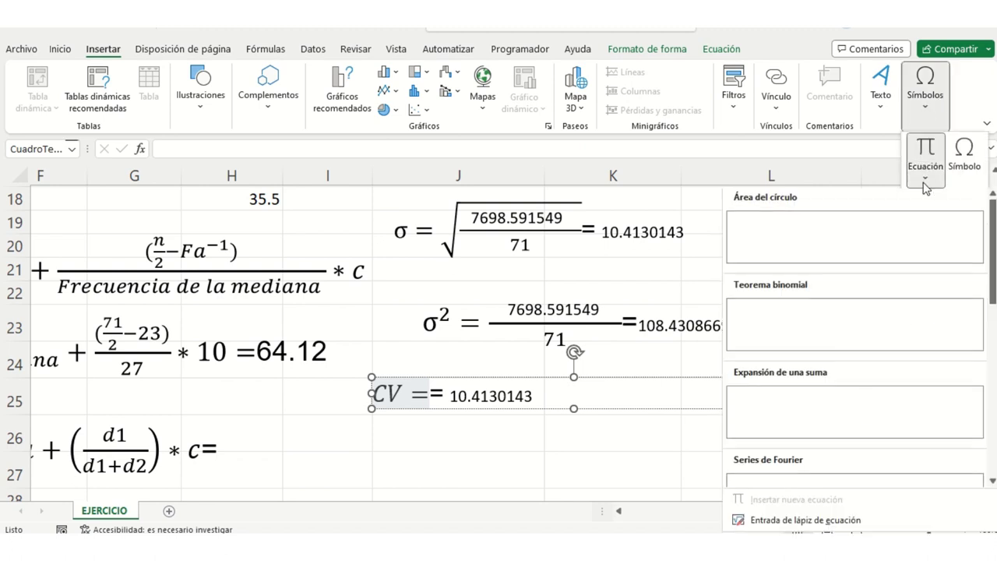
pyautogui.click(927, 152)
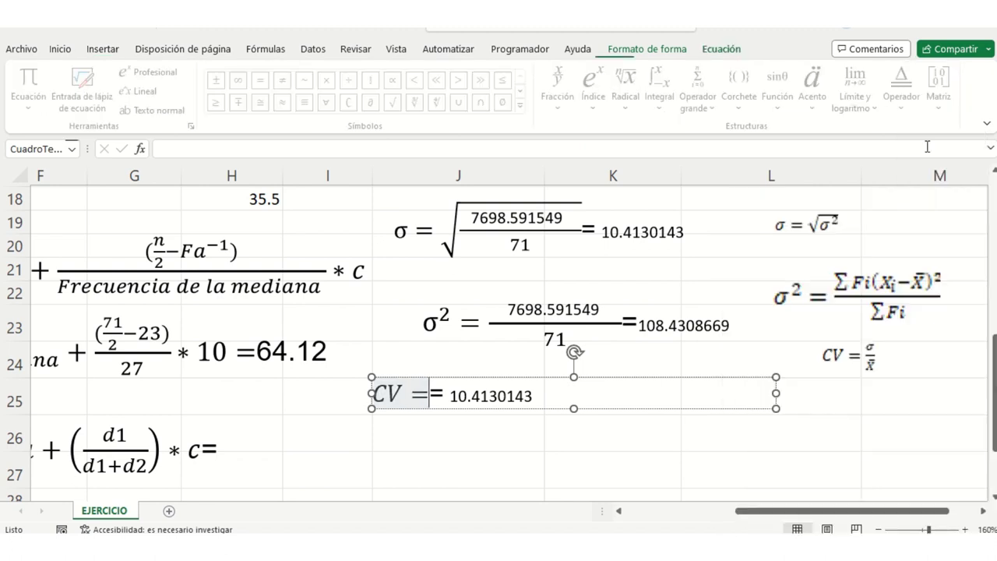
pyautogui.click(560, 105)
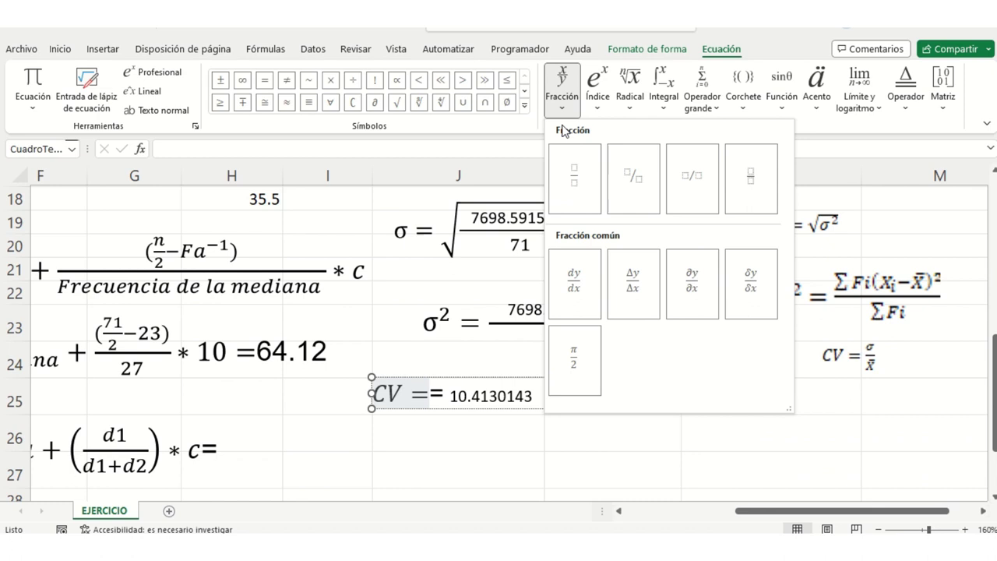
pyautogui.click(565, 177)
# Copy the trailing 10.4130143 into the fraction's numerator.
pyautogui.moveTo(551, 404); pyautogui.dragTo(475, 406)
pyautogui.rightClick(483, 407)
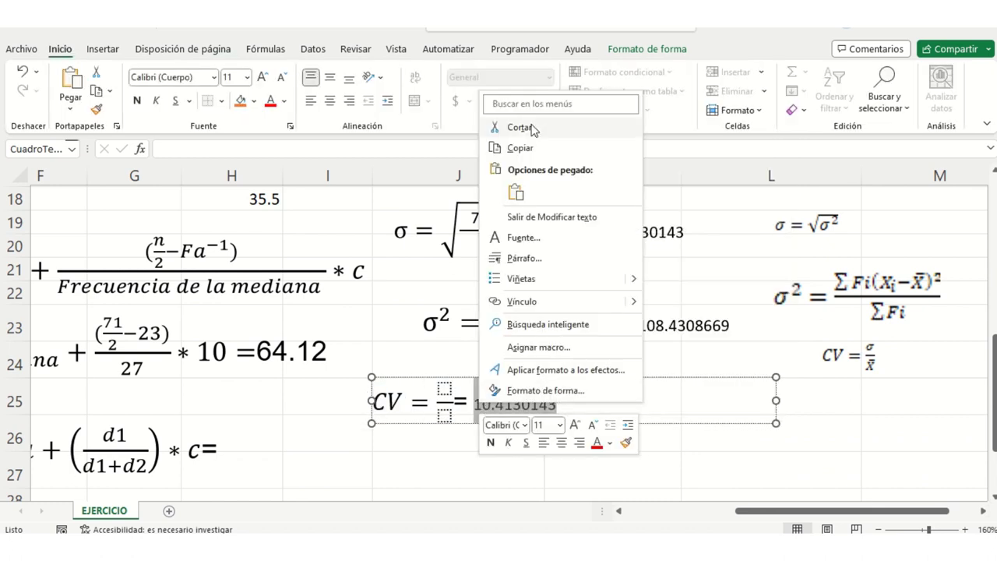
pyautogui.click(534, 148)
pyautogui.click(444, 388)
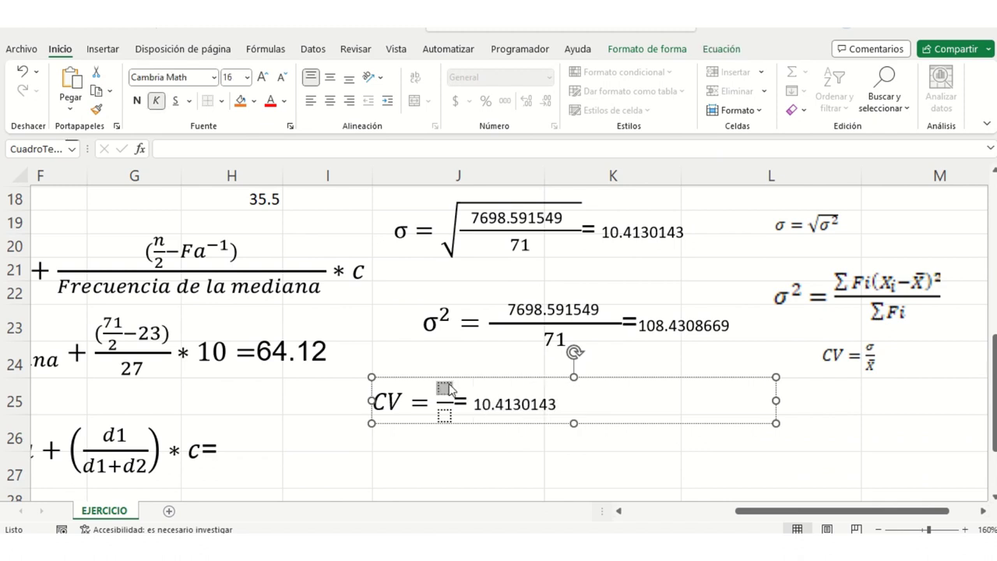
pyautogui.hotkey('ctrl', 'v')
pyautogui.scroll(1, 275, 302)
# Copy the mean 64.35915493 from H15 into the CV fraction's denominator.
pyautogui.scroll(2, 275, 301)
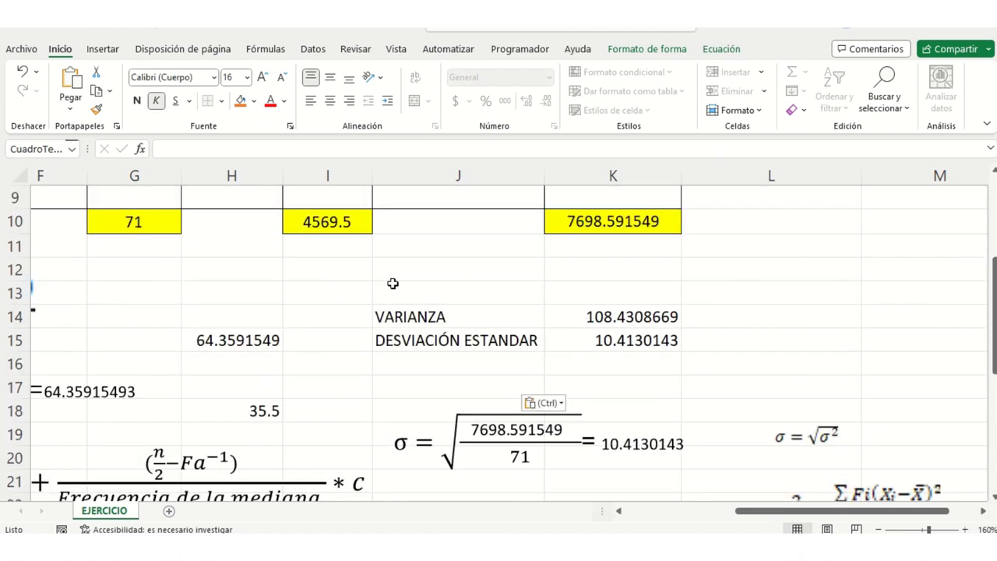
pyautogui.click(267, 340)
pyautogui.rightClick(267, 340)
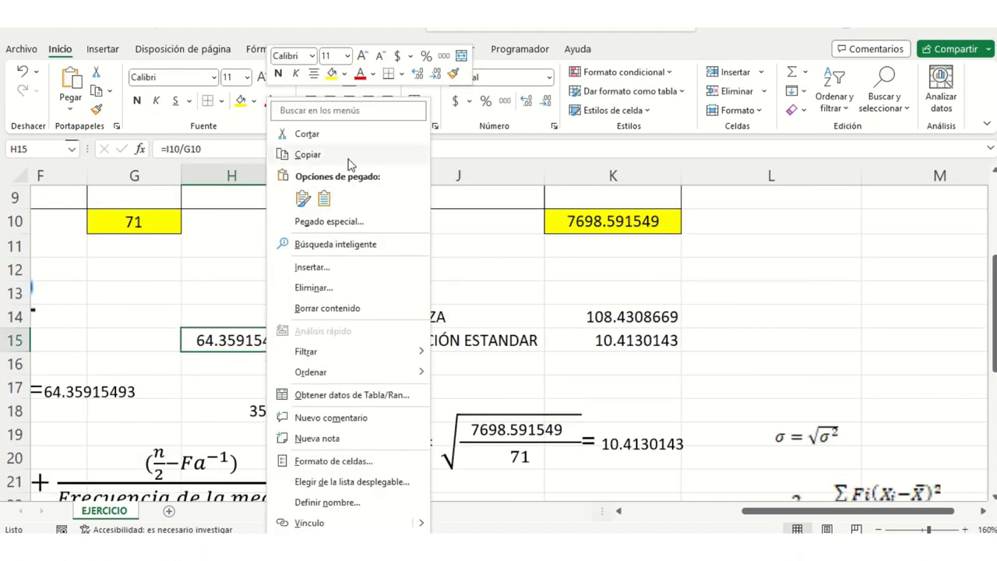
pyautogui.click(307, 154)
pyautogui.scroll(-3, 422, 291)
pyautogui.scroll(-1, 423, 292)
pyautogui.click(477, 341)
pyautogui.click(477, 341)
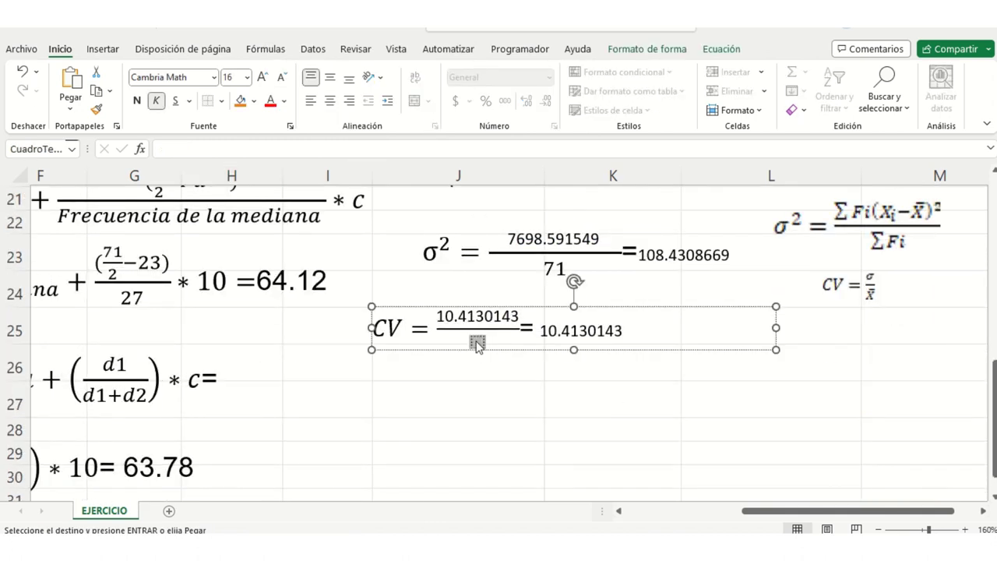
pyautogui.write('64.35915493')
# Delete the leftover 10.4130143 after the equals sign and select cell K25.
pyautogui.moveTo(637, 337); pyautogui.dragTo(557, 331)
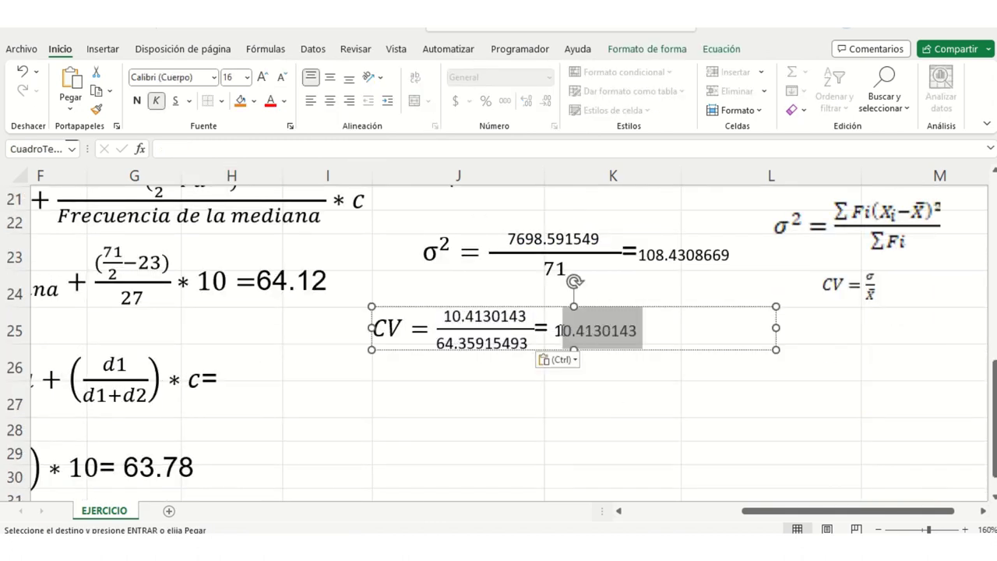
pyautogui.press('Delete')
pyautogui.click(537, 397)
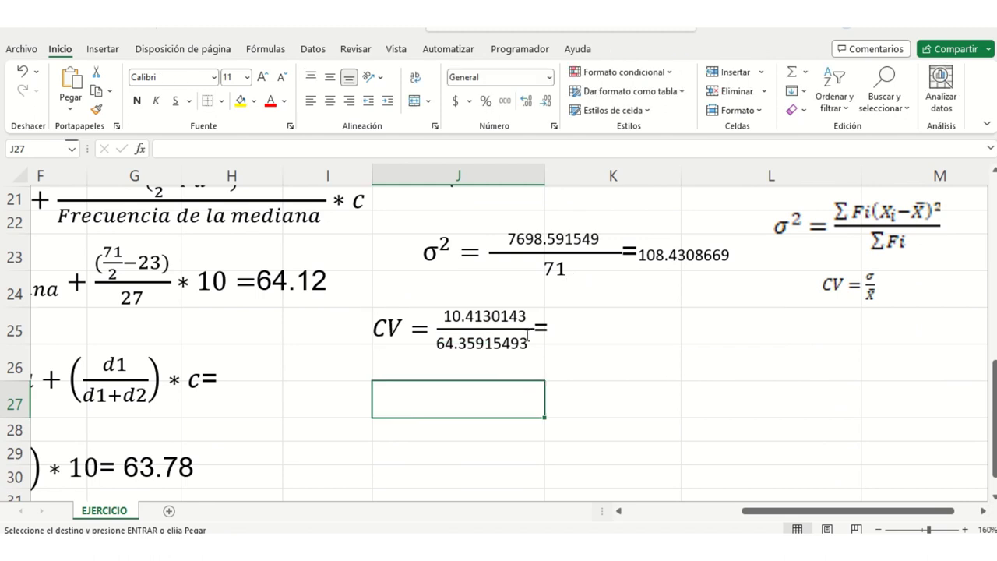
pyautogui.click(517, 315)
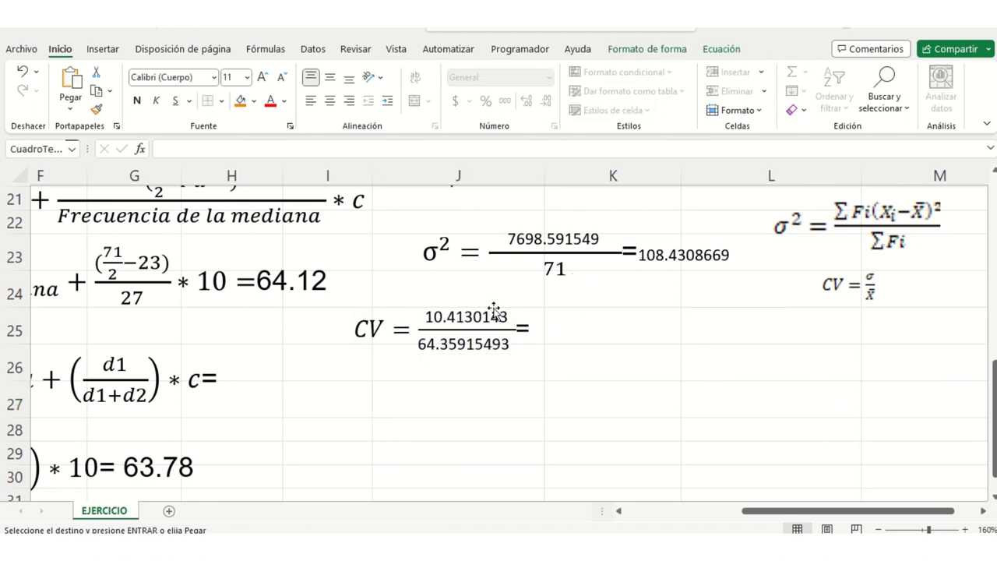
pyautogui.click(566, 391)
pyautogui.click(665, 331)
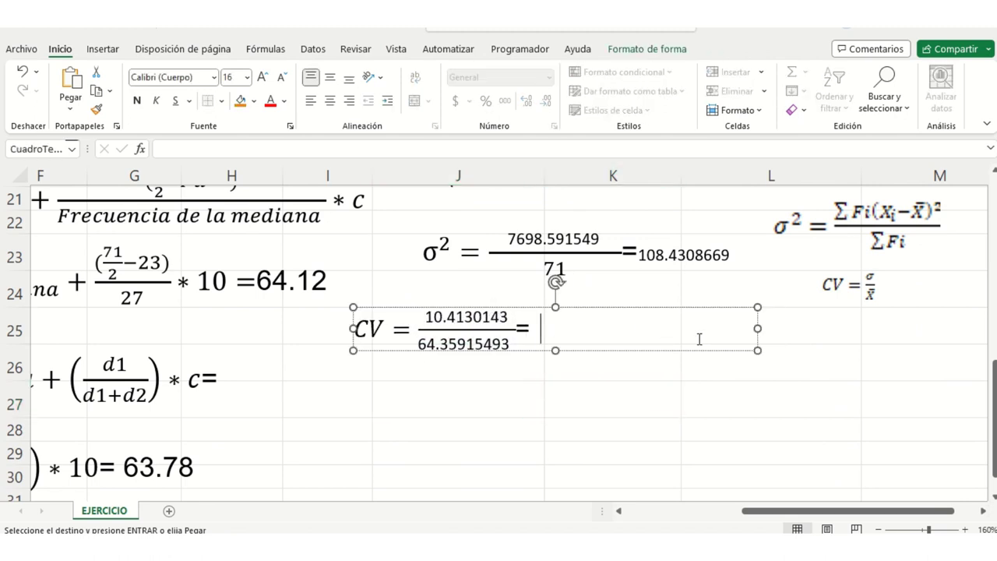
pyautogui.click(712, 383)
pyautogui.click(626, 363)
pyautogui.press('Up')
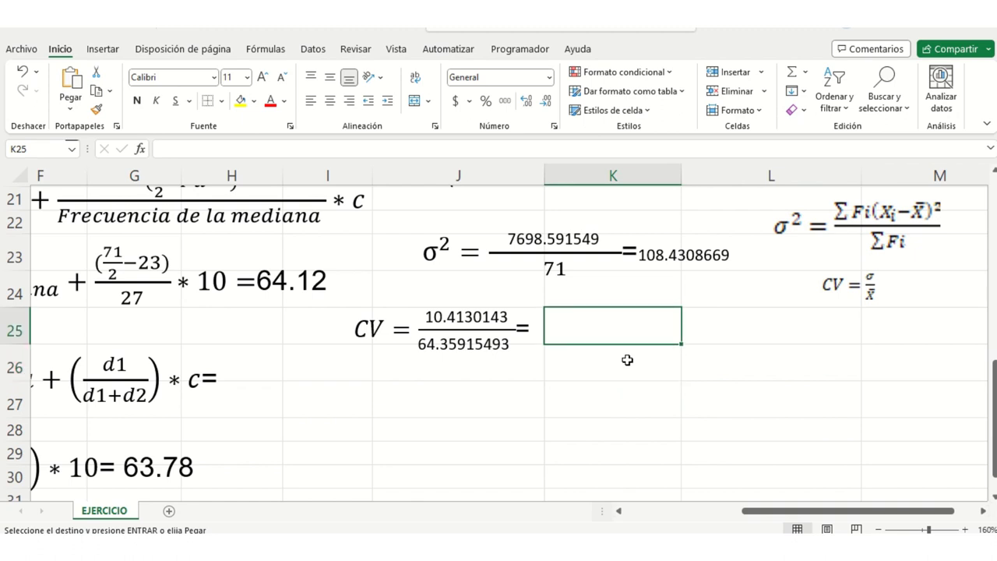
# Enter =K15/H15 in K25, showing the coefficient of variation 0.161795386.
pyautogui.write('=')
pyautogui.scroll(3, 693, 378)
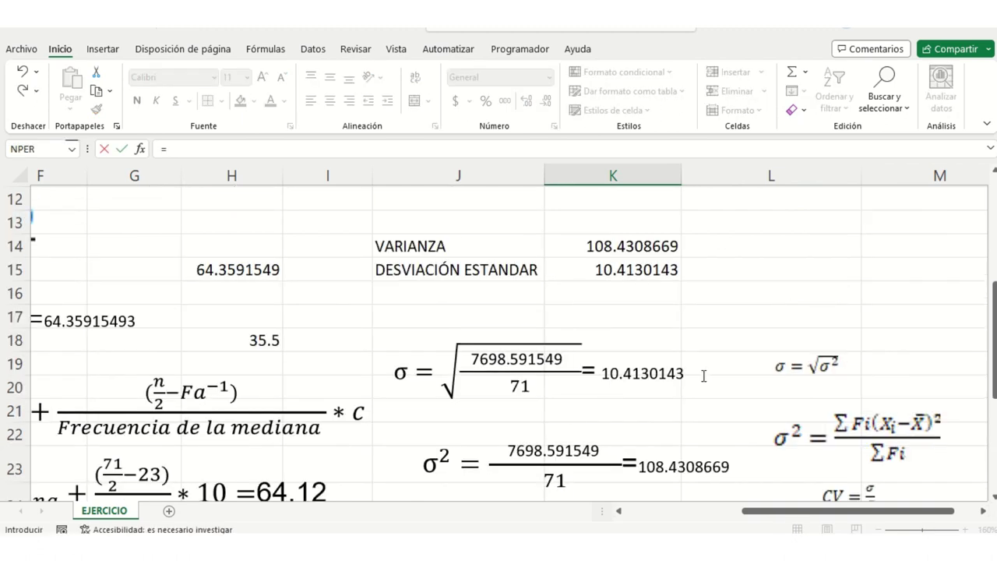
pyautogui.click(663, 269)
pyautogui.write('/')
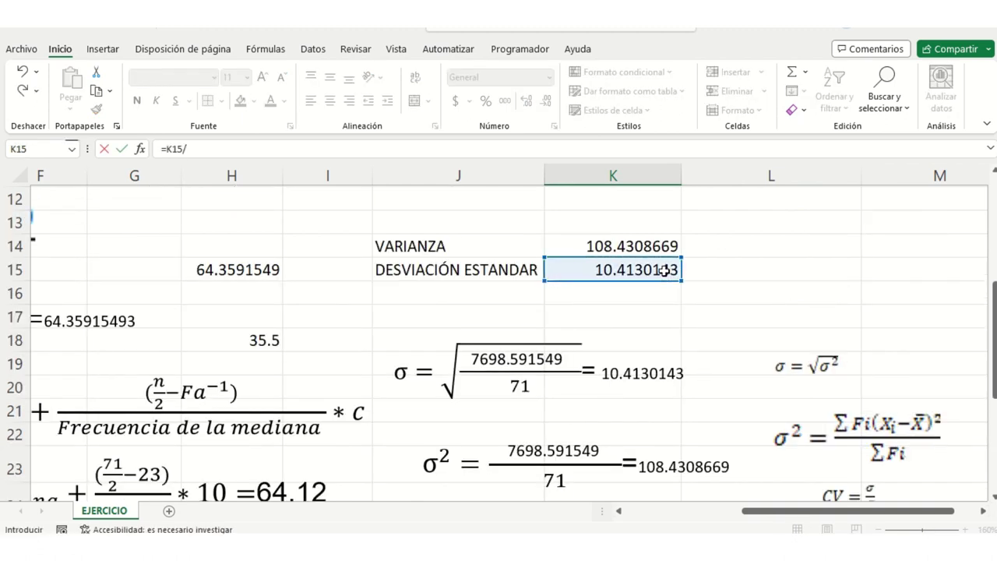
pyautogui.click(268, 274)
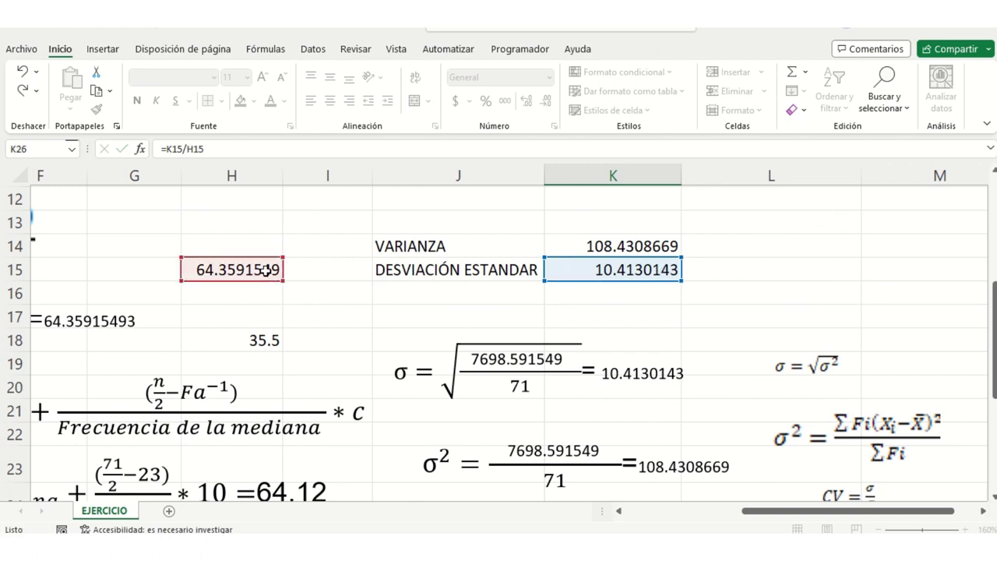
pyautogui.press('Return')
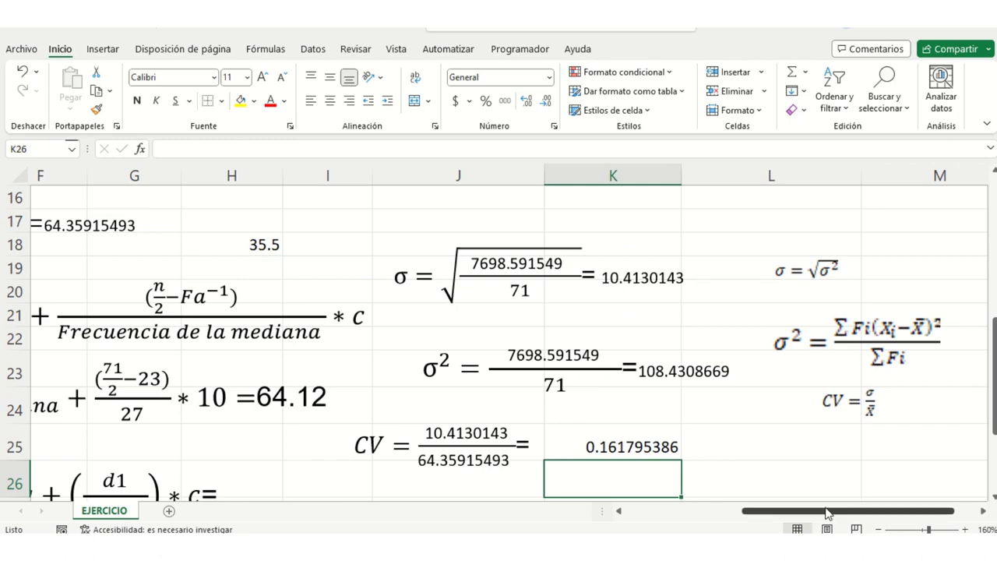
pyautogui.moveTo(825, 511); pyautogui.dragTo(709, 511)
pyautogui.scroll(2, 542, 438)
pyautogui.scroll(3, 541, 438)
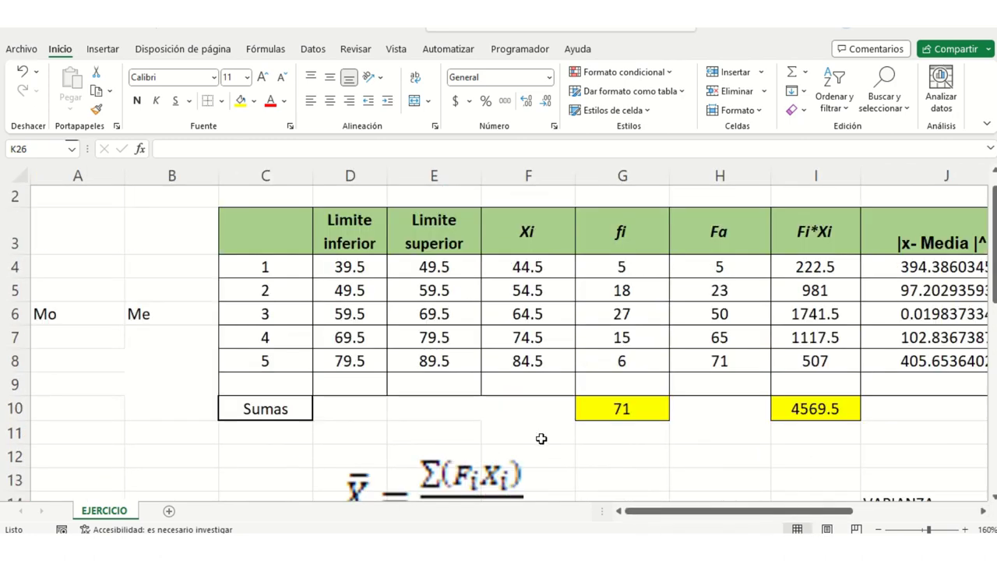